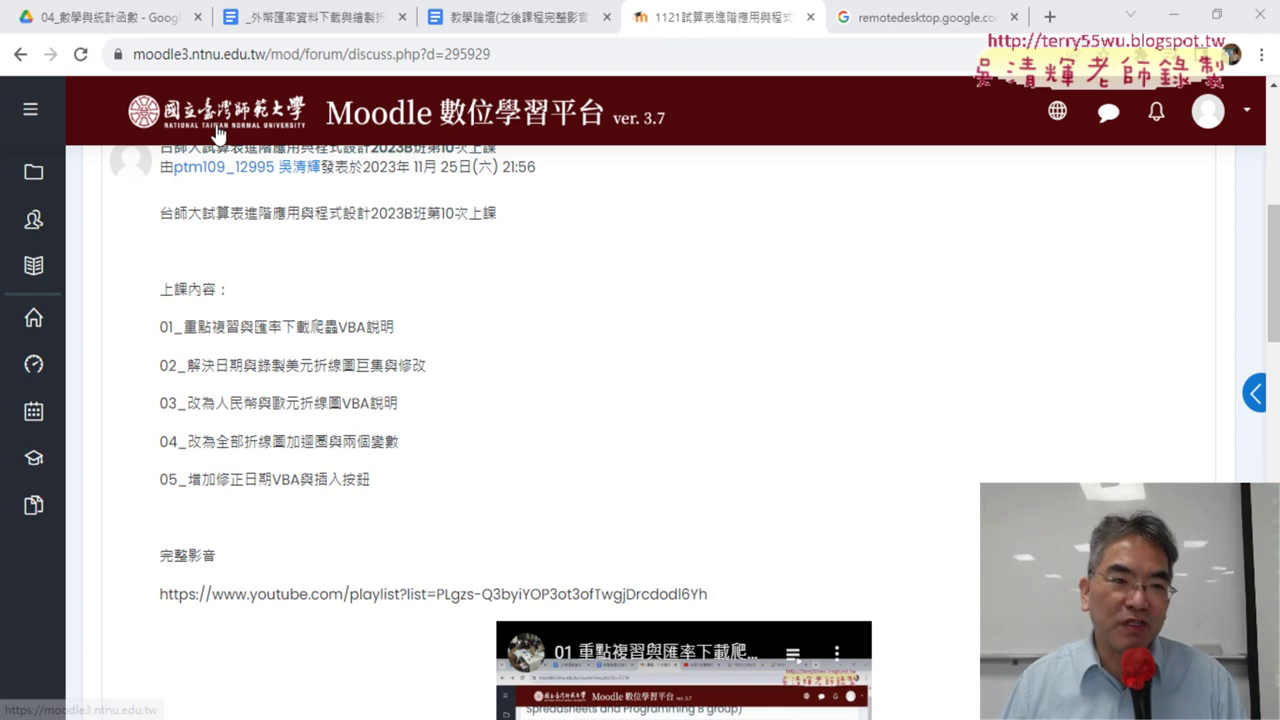
Return to the forum list, reopen the 第10次上課 post and select its 完整影音 YouTube playlist URL
left_click(22, 56)
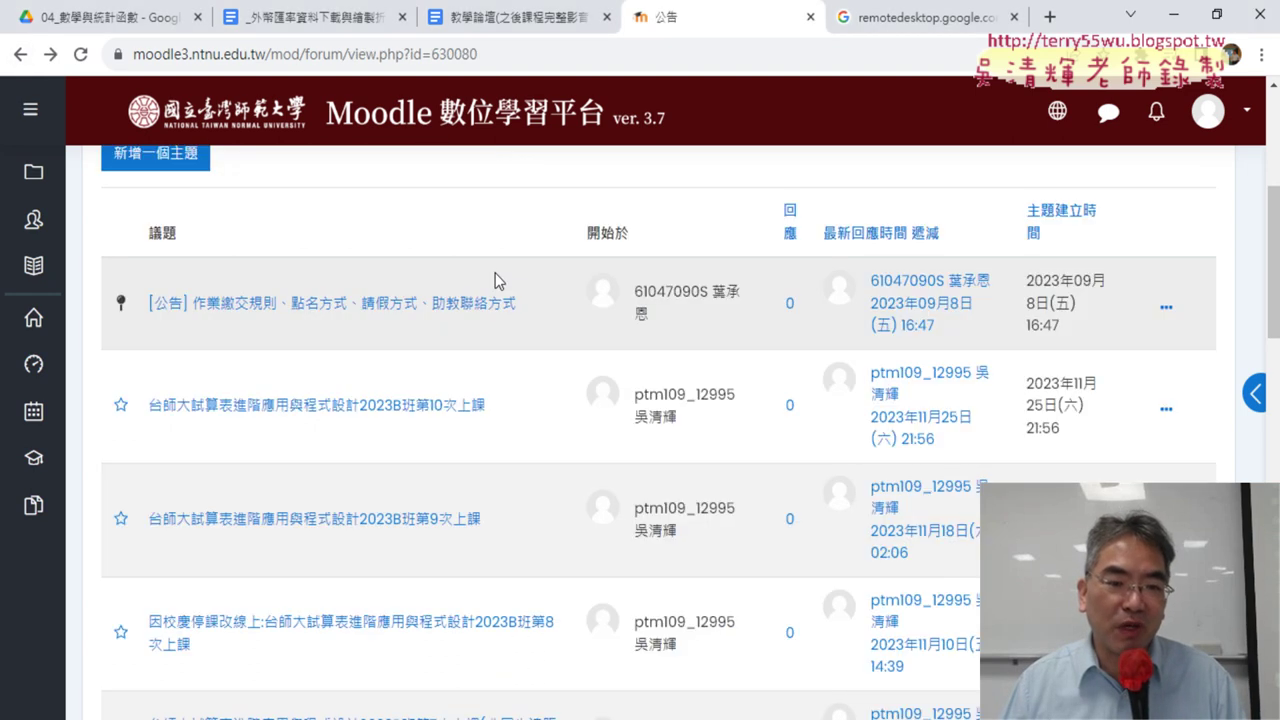
scroll(496, 280, "down", 2)
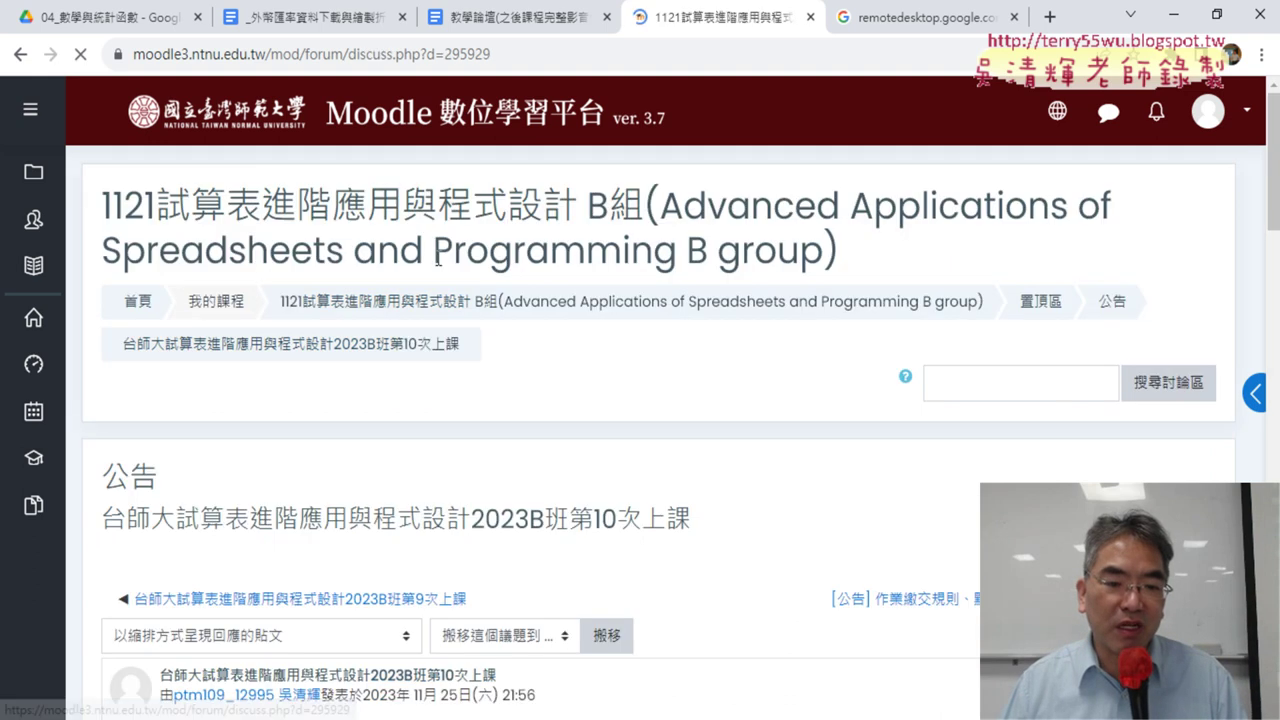
scroll(503, 308, "down", 9)
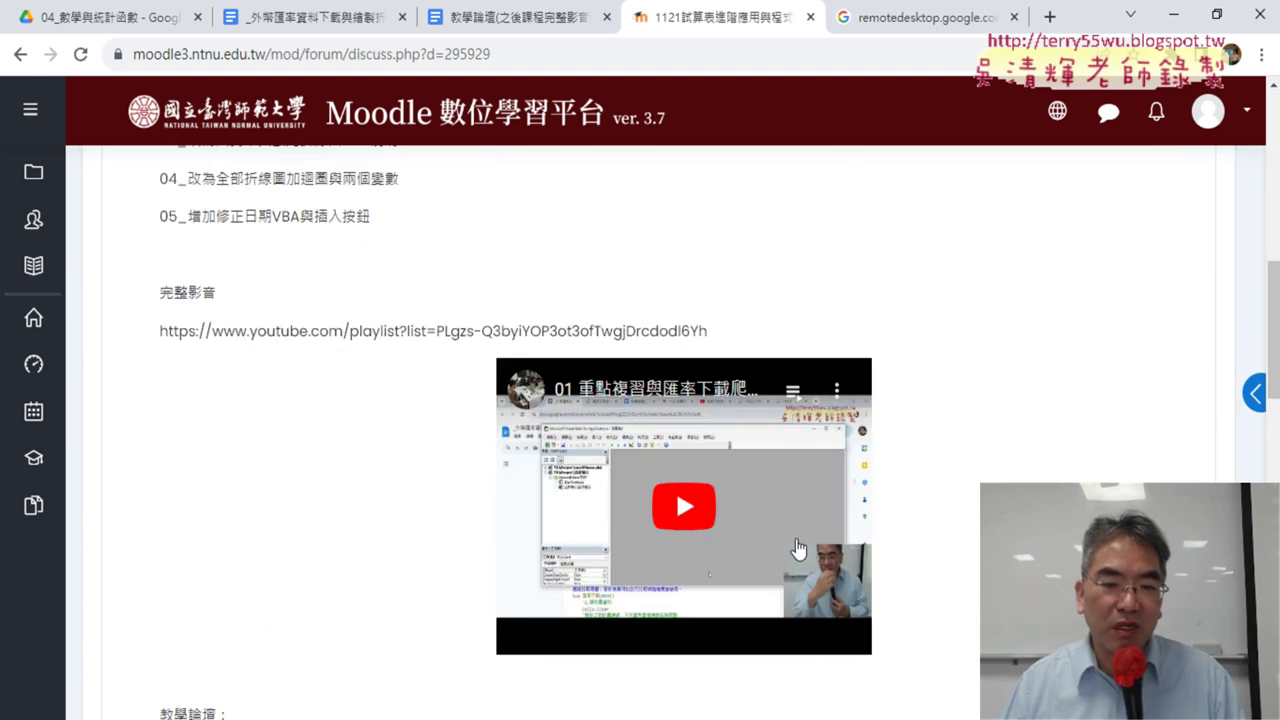
left_click_drag(722, 331, 158, 348)
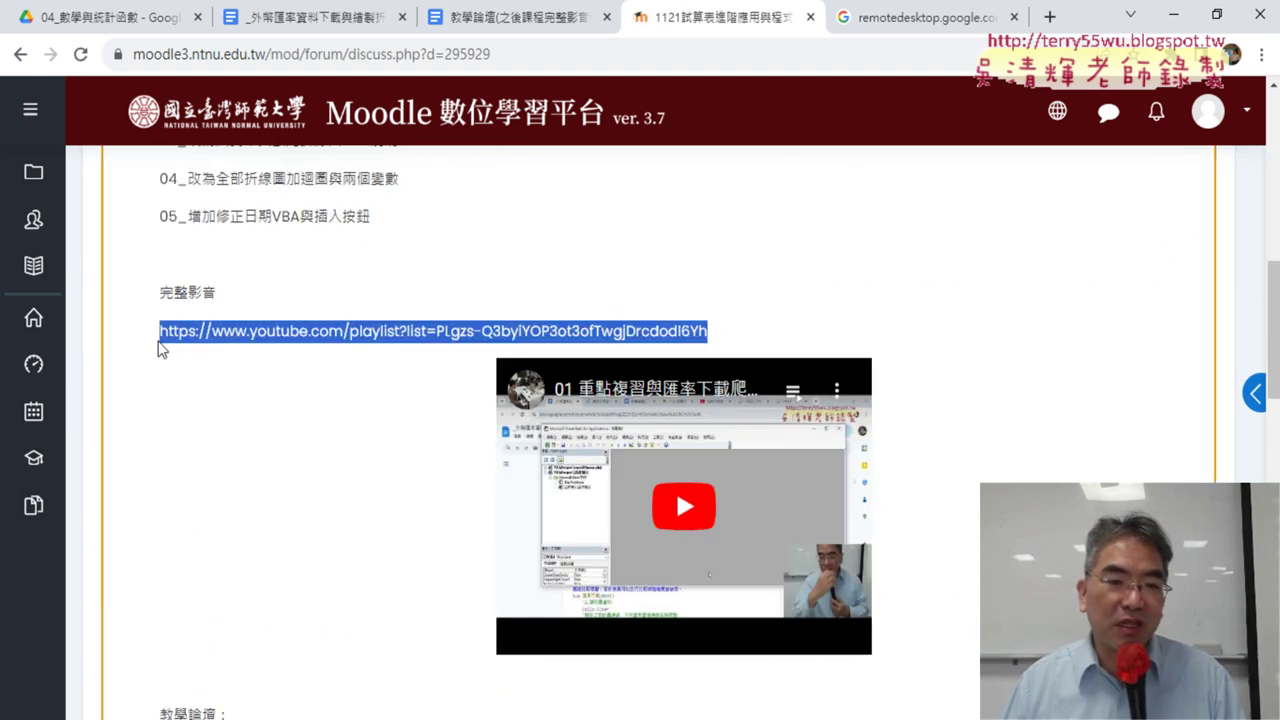
right_click(272, 336)
Open the class-10 playlist via 前往, then switch back to the exchange-rate workbook in Excel
left_click(408, 394)
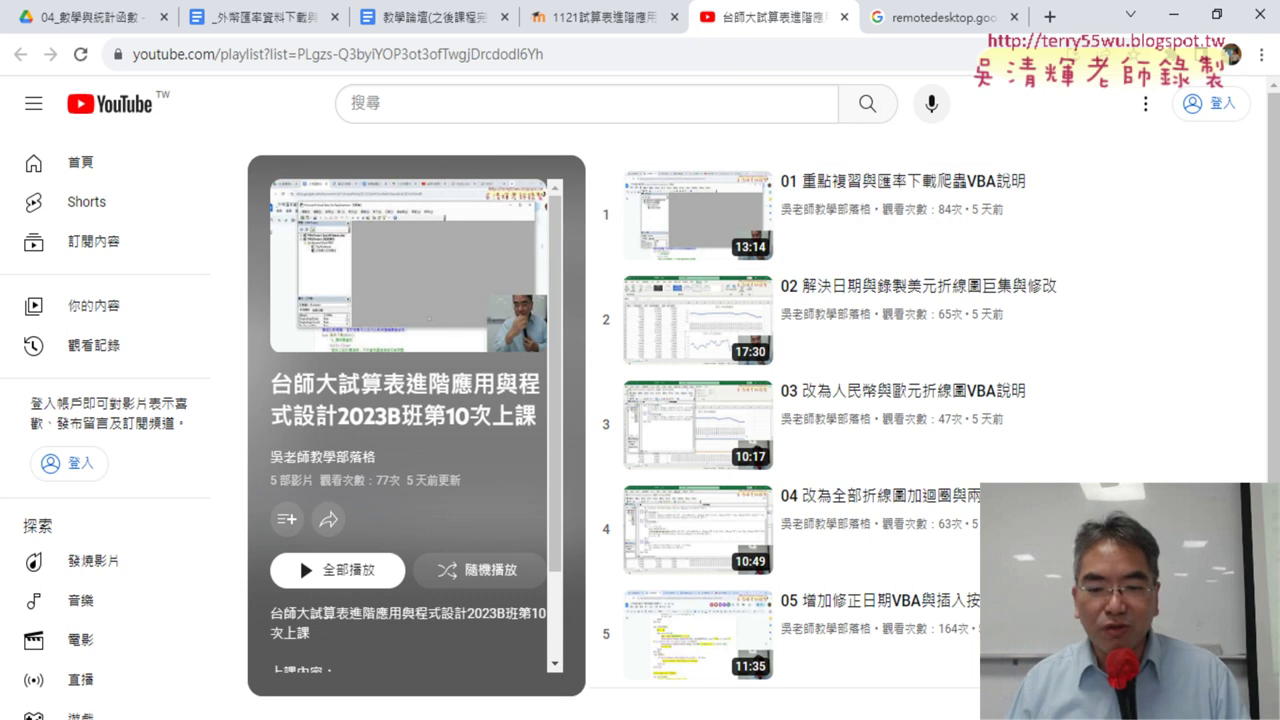
mouse_move(700, 715)
left_click(607, 690)
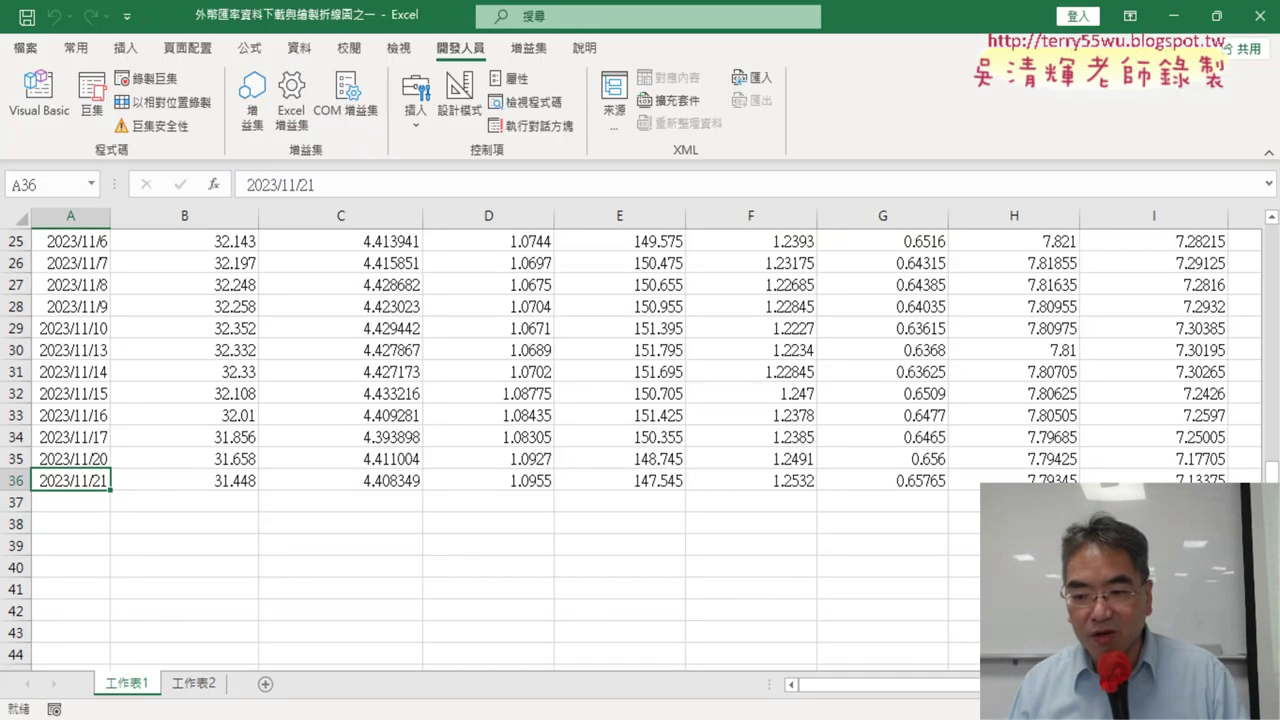
scroll(606, 474, "right", 5)
scroll(606, 474, "up", 8)
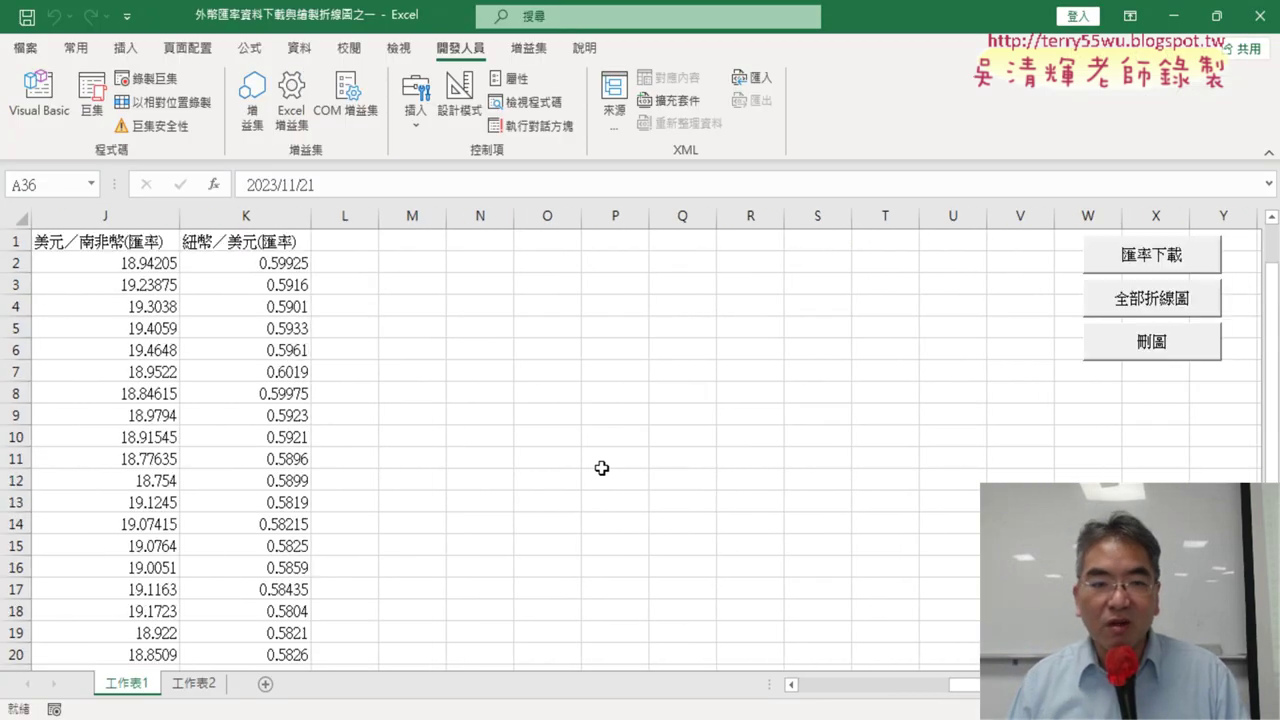
left_click_drag(965, 684, 980, 684)
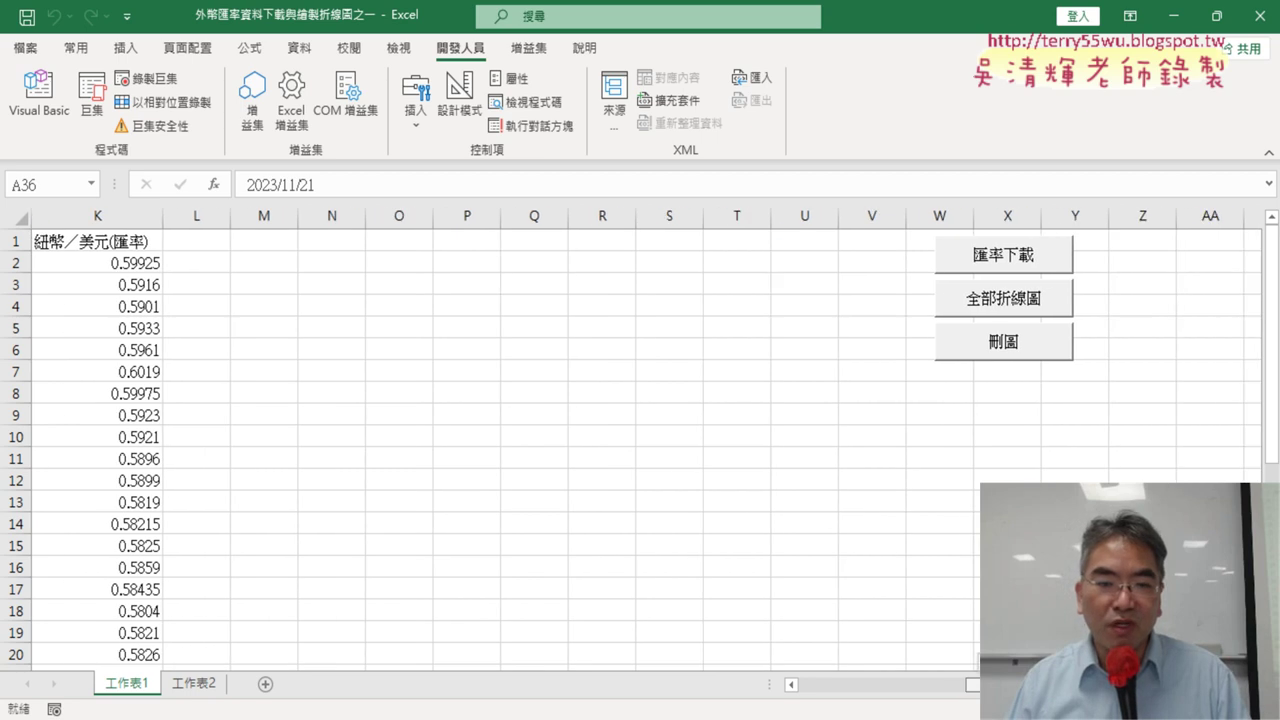
scroll(965, 690, "left", 2)
scroll(965, 690, "left", 1)
scroll(965, 690, "left", 1)
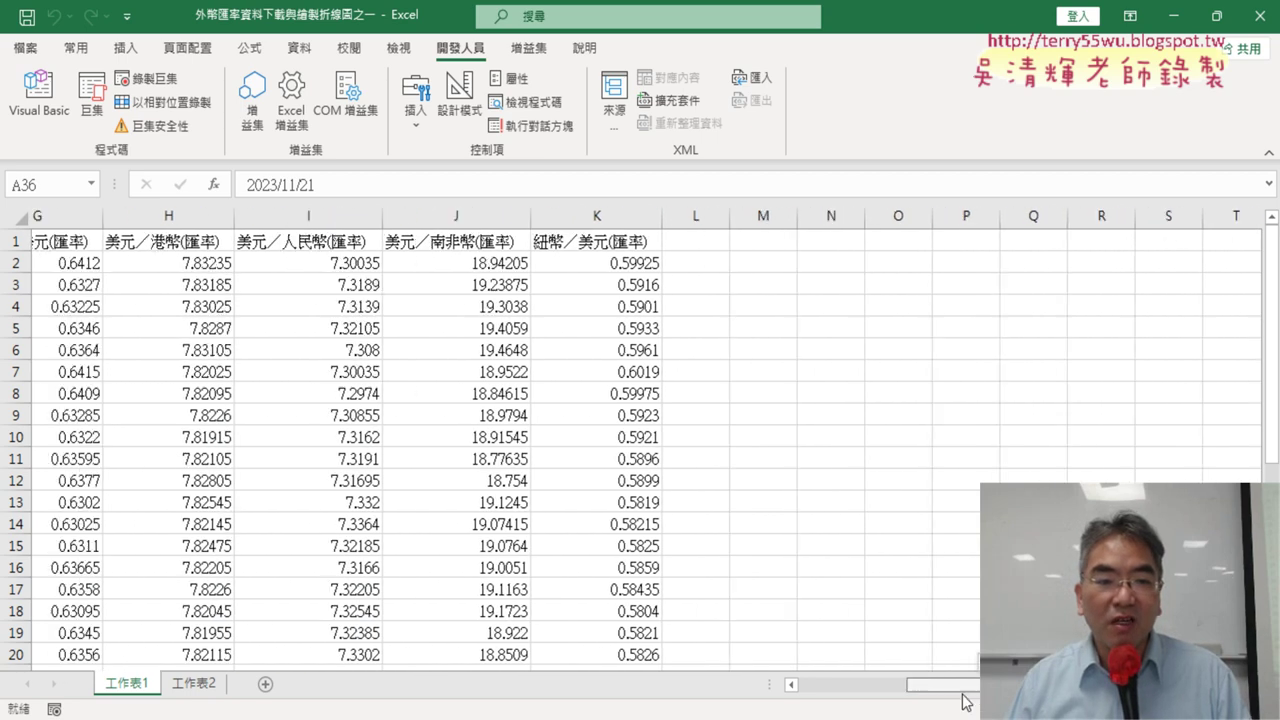
scroll(965, 700, "left", 4)
scroll(788, 650, "left", 1)
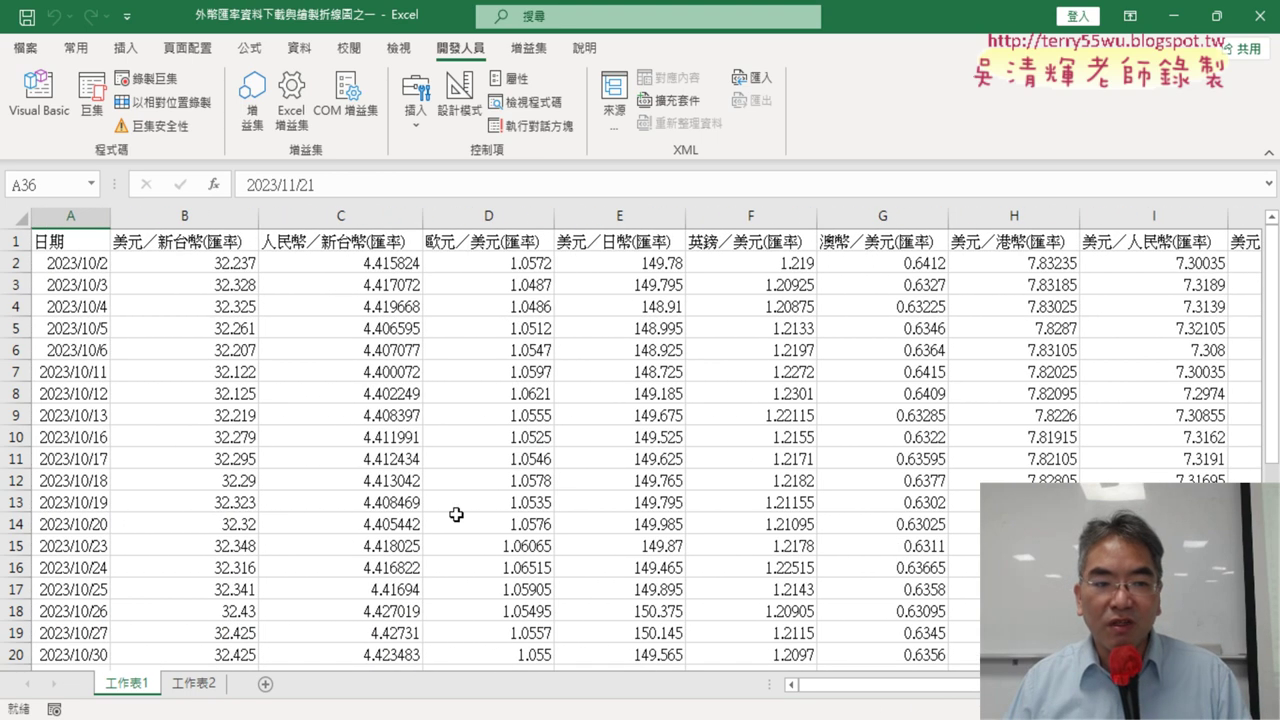
scroll(965, 690, "right", 4)
scroll(965, 690, "right", 1)
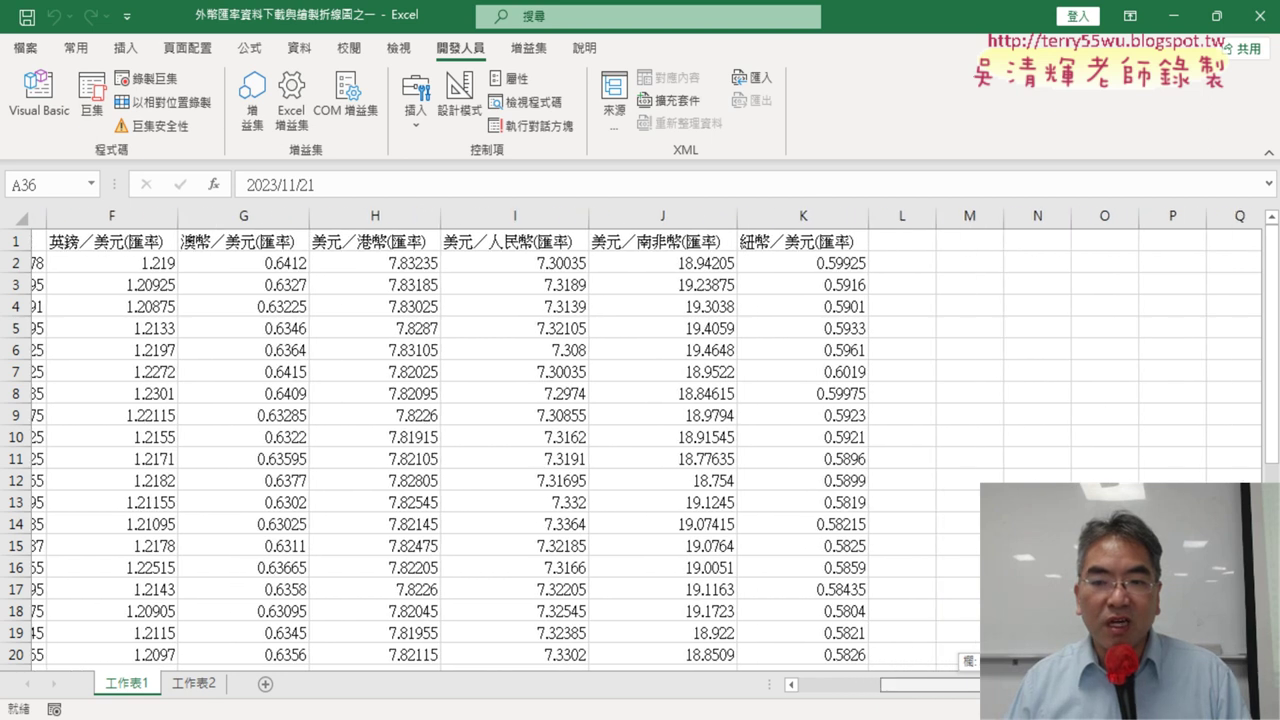
scroll(1066, 195, "right", 3)
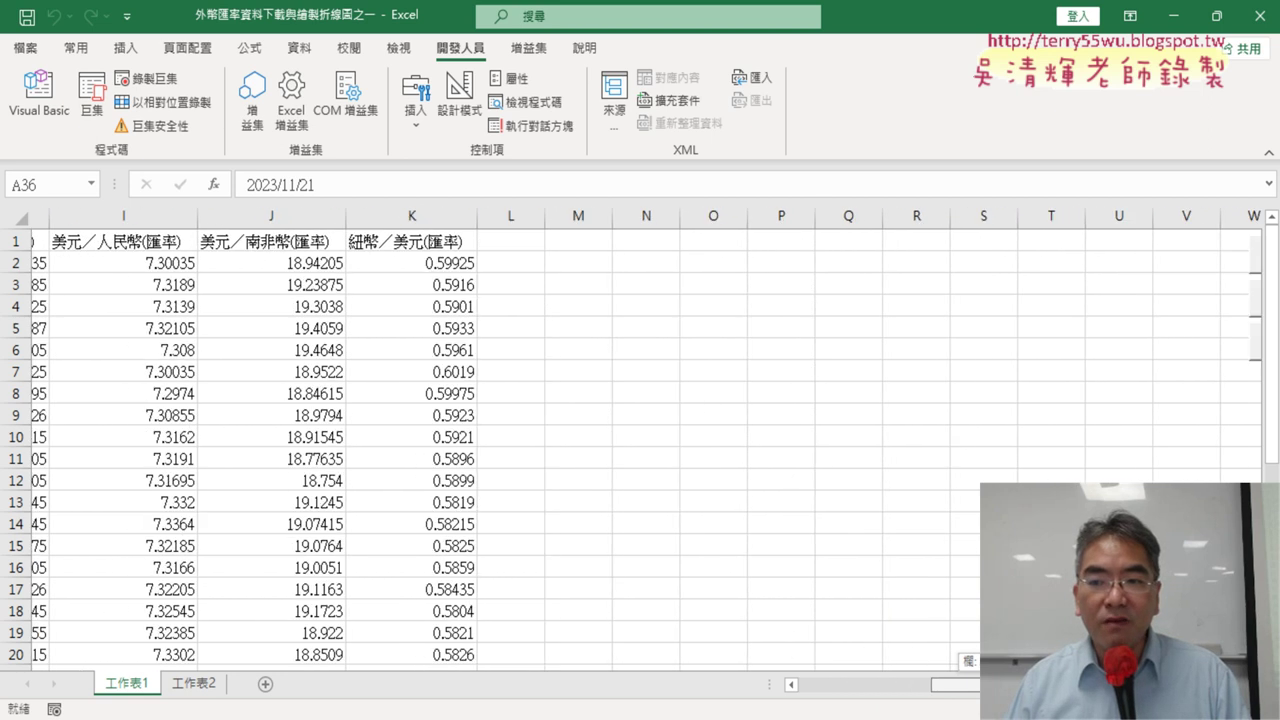
scroll(1066, 195, "right", 1)
scroll(1066, 195, "right", 1)
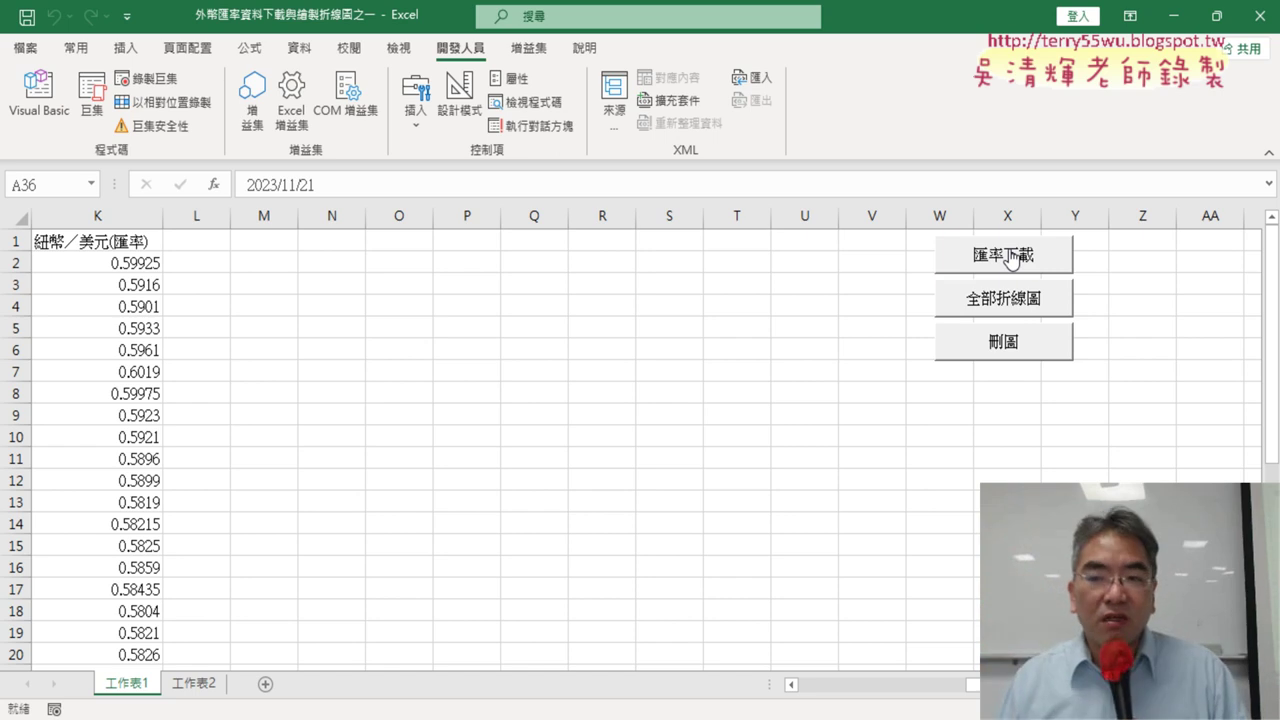
Open the 匯率下載 button's macro code and set a breakpoint on the Call 修正日期 line
right_click(1012, 258)
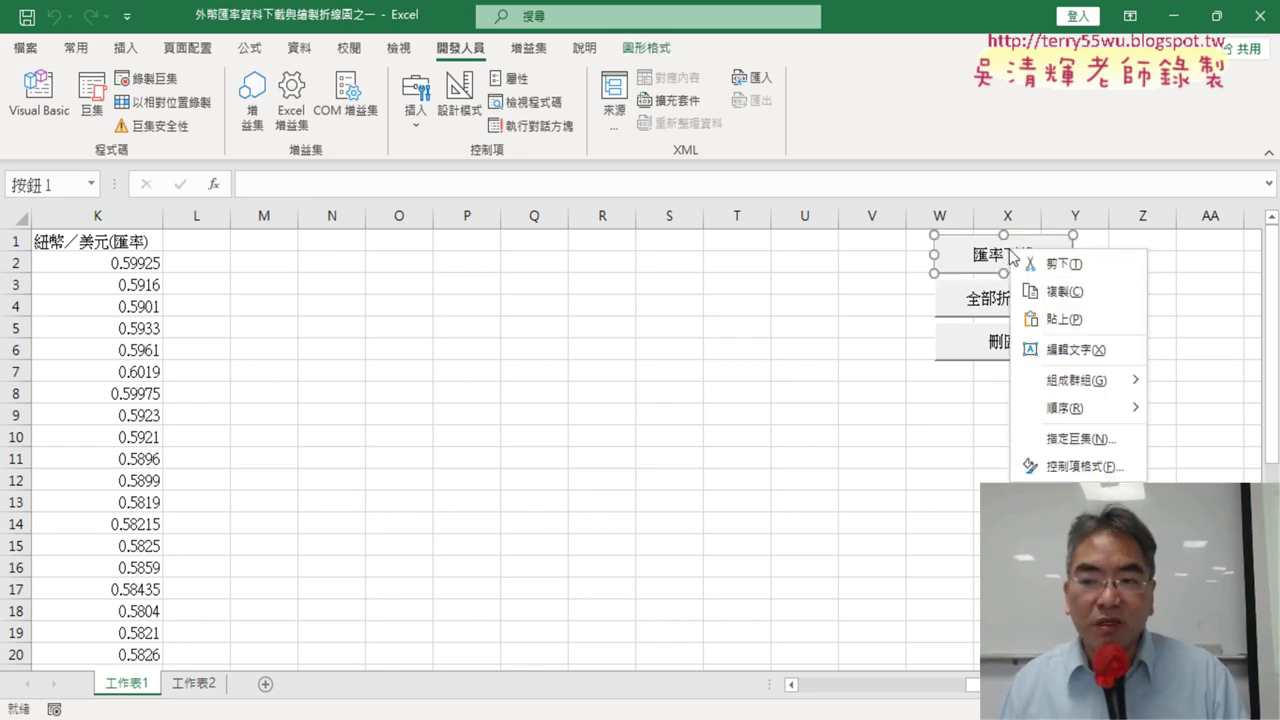
left_click(1074, 436)
left_click(1231, 283)
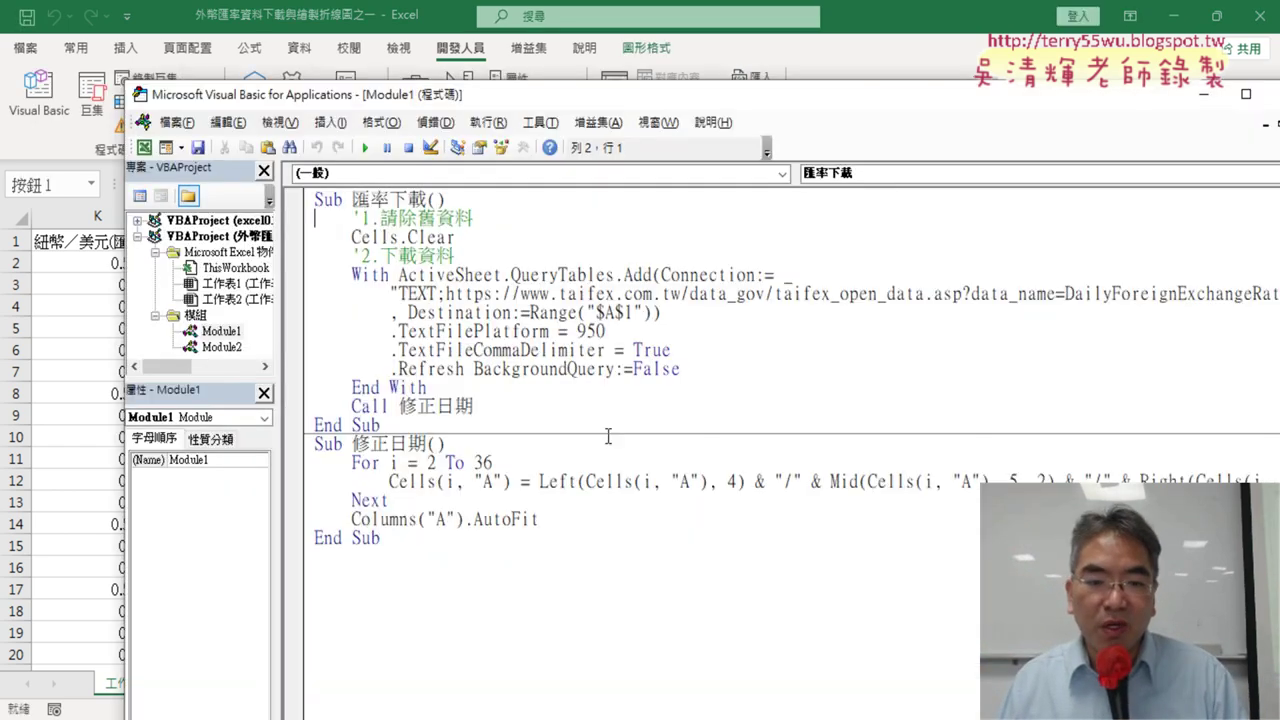
left_click_drag(352, 444, 428, 446)
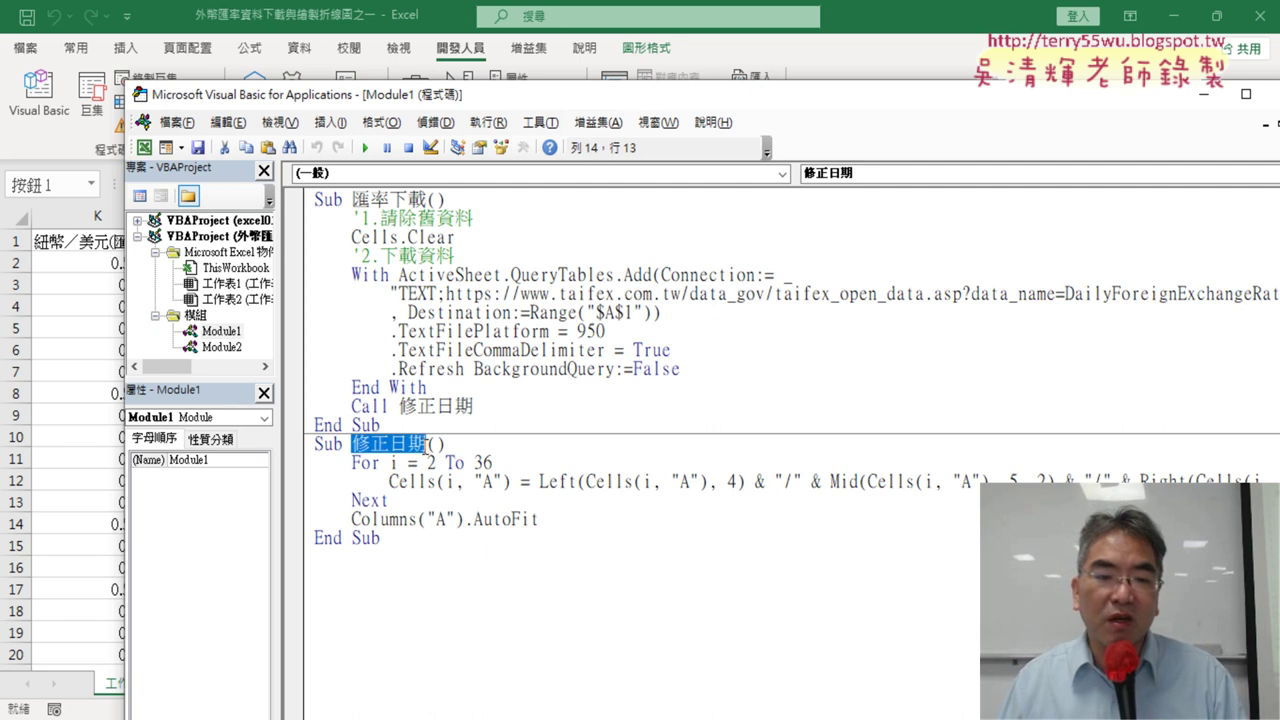
left_click(293, 406)
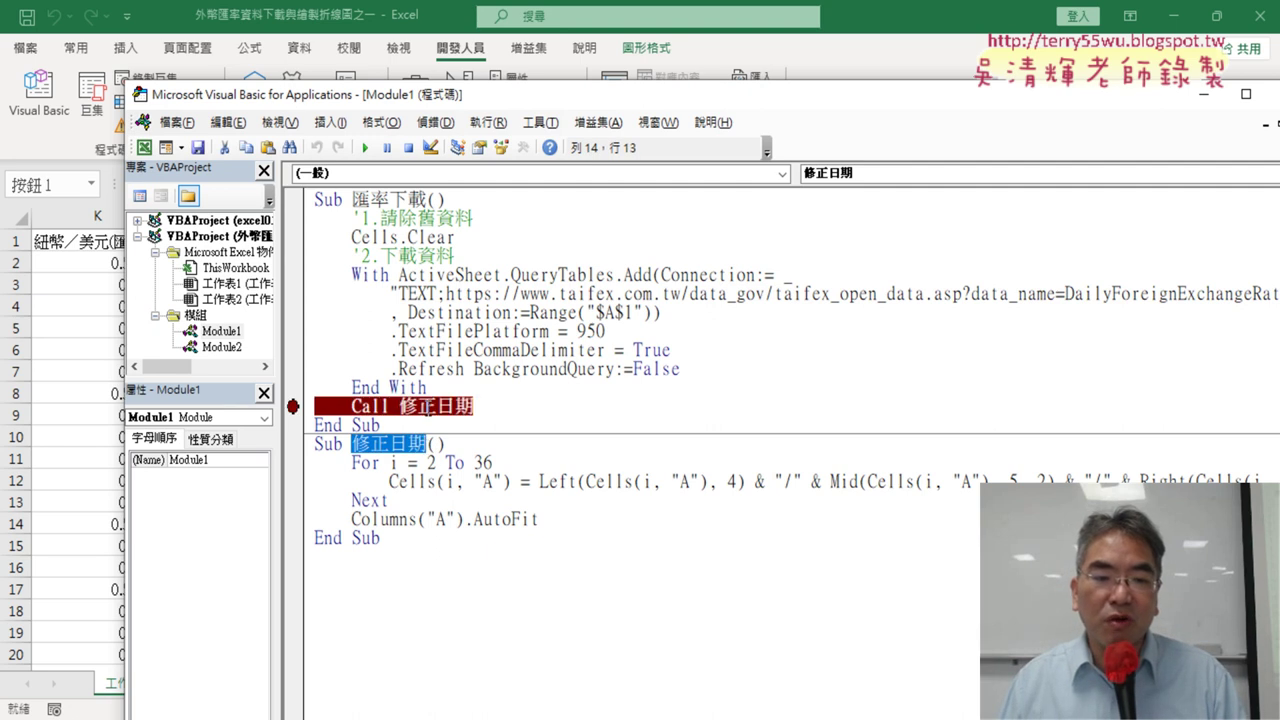
In the worksheet, confirm the column A dates end at row 36 (2023/11/21)
left_click(88, 460)
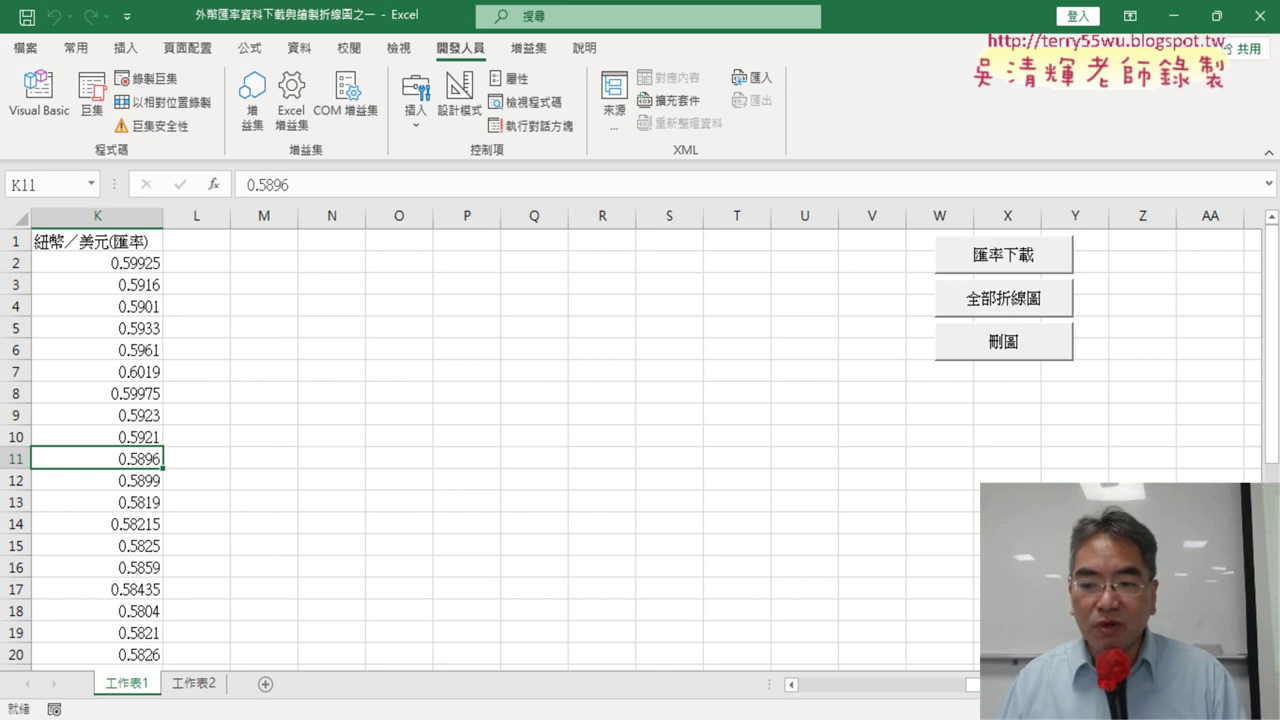
left_click_drag(972, 685, 897, 688)
scroll(75, 515, "down", 2)
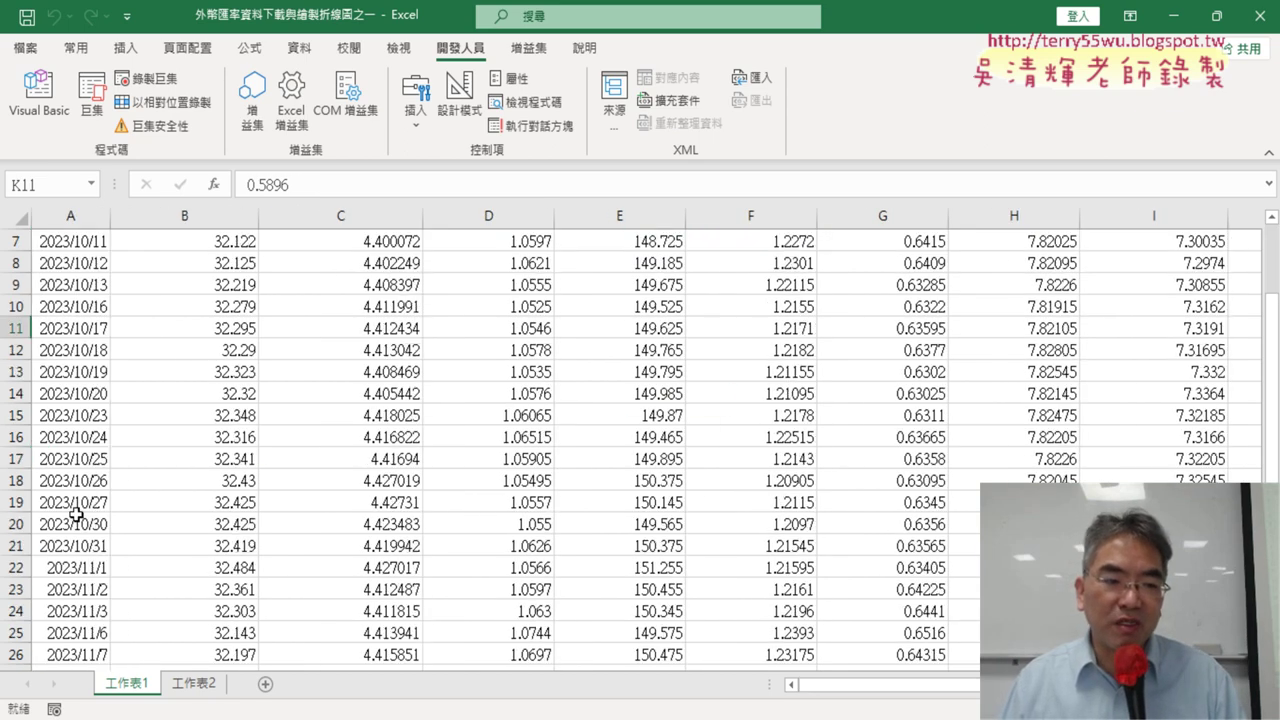
left_click(75, 458)
key("ctrl+Down")
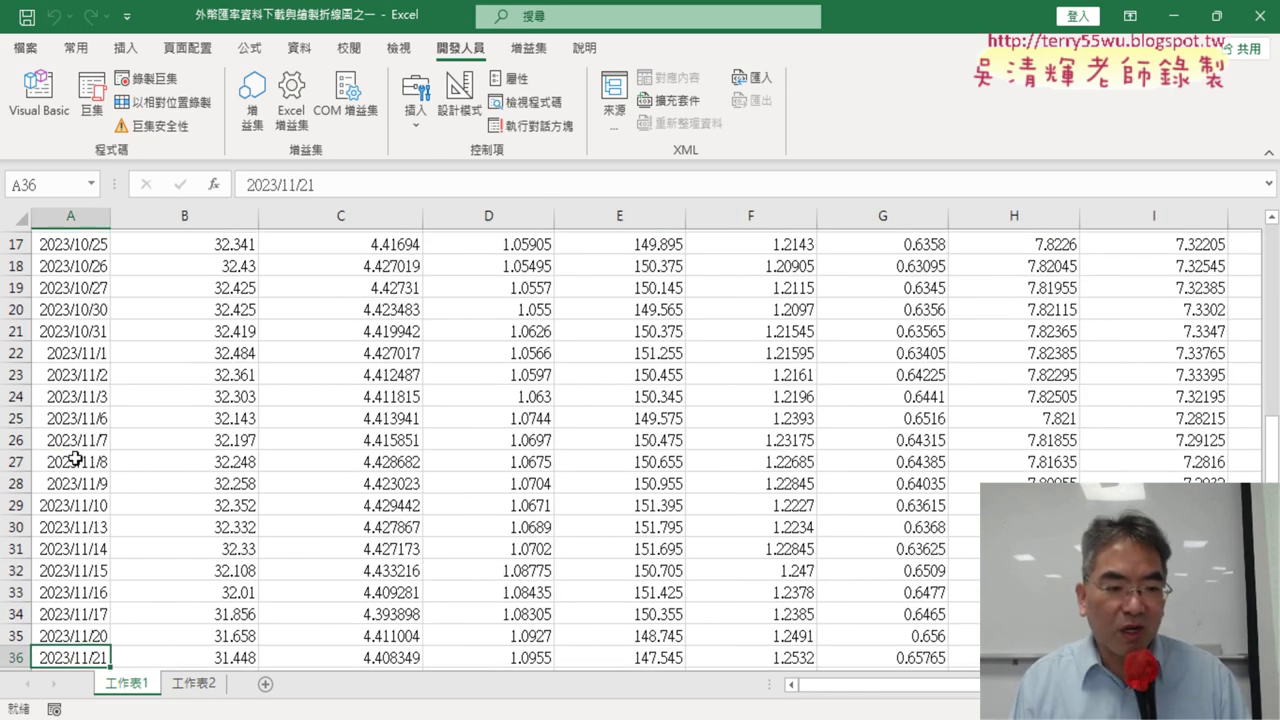
scroll(75, 458, "down", 5)
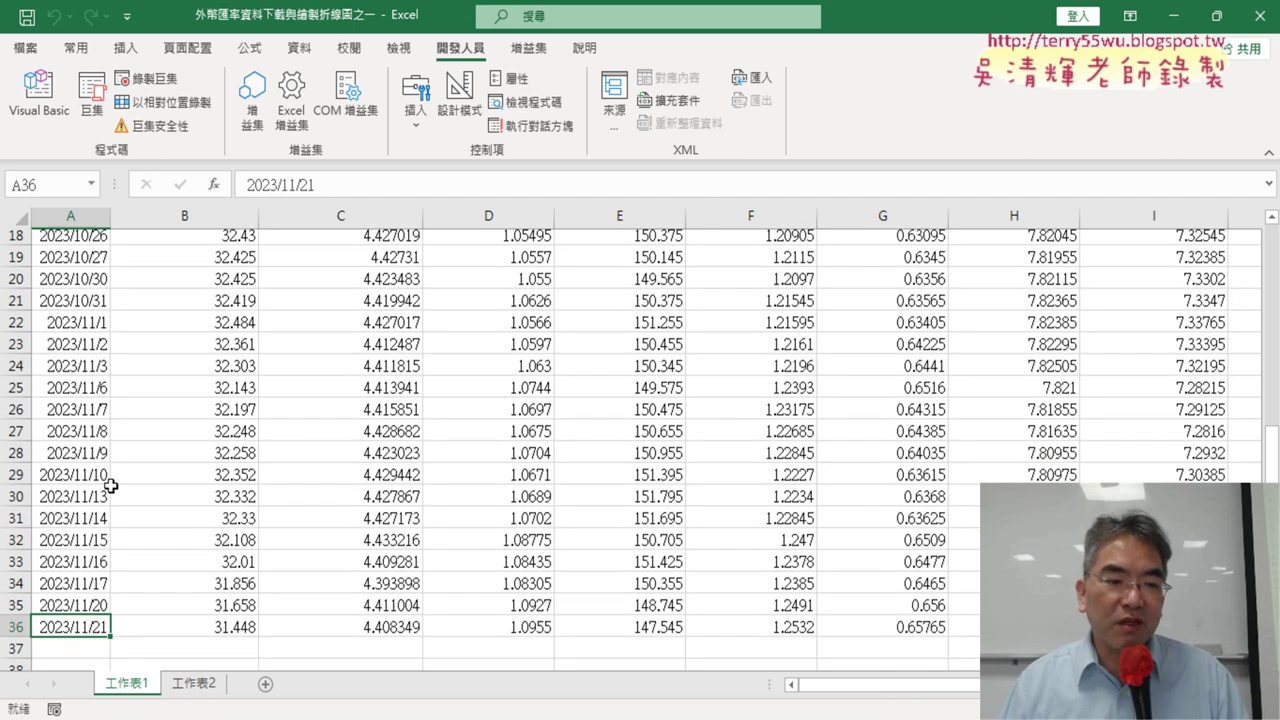
left_click(16, 327)
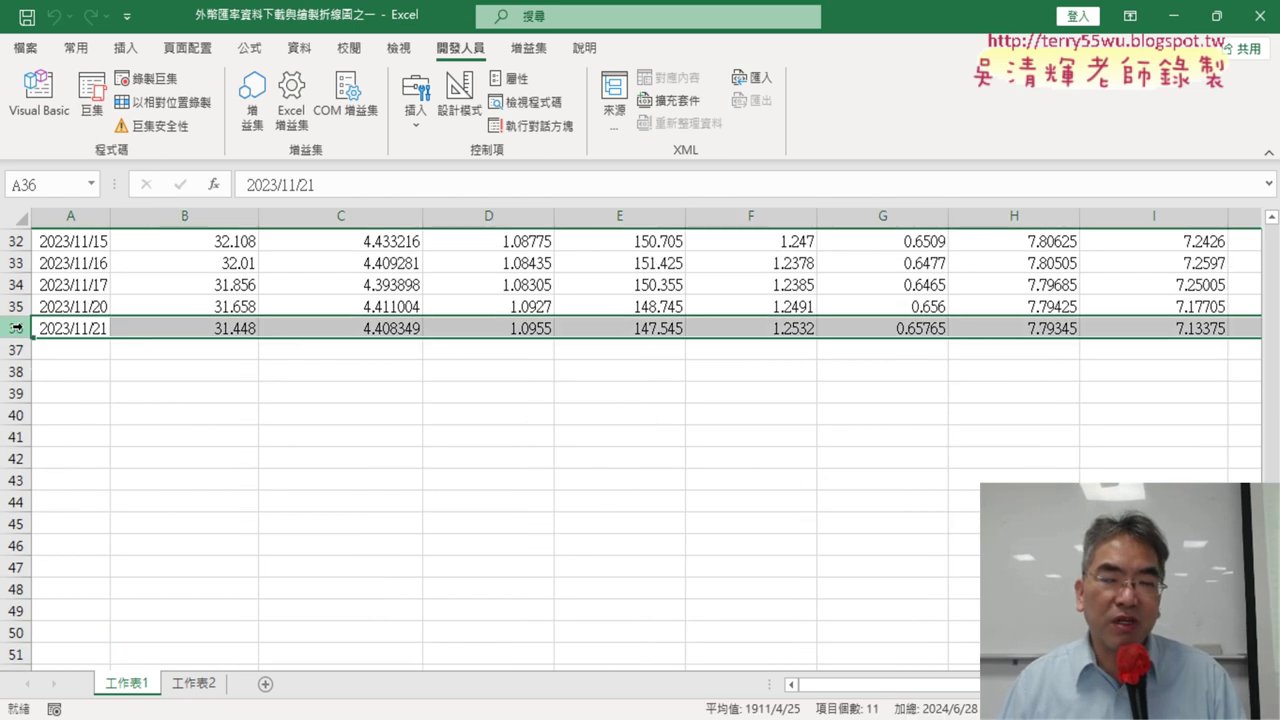
Reopen Module1 and highlight the 修正日期 loop range For i = 2 To 36
left_click(39, 95)
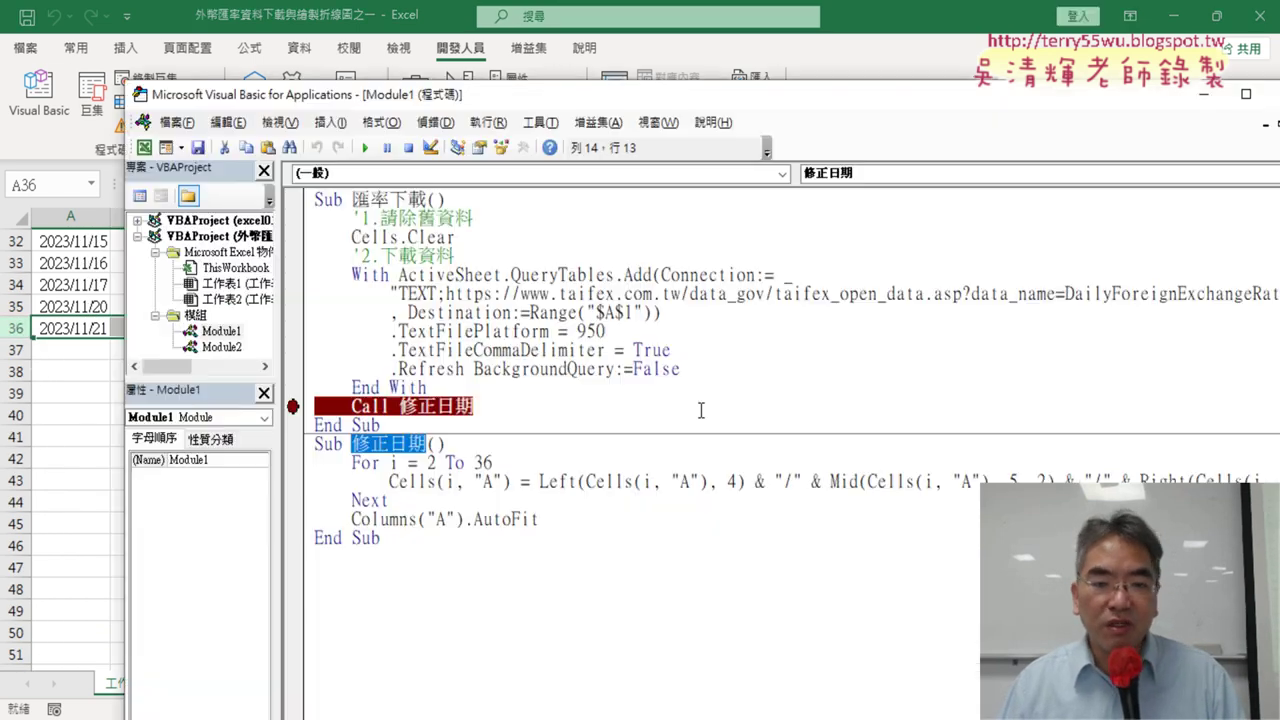
left_click_drag(390, 463, 541, 467)
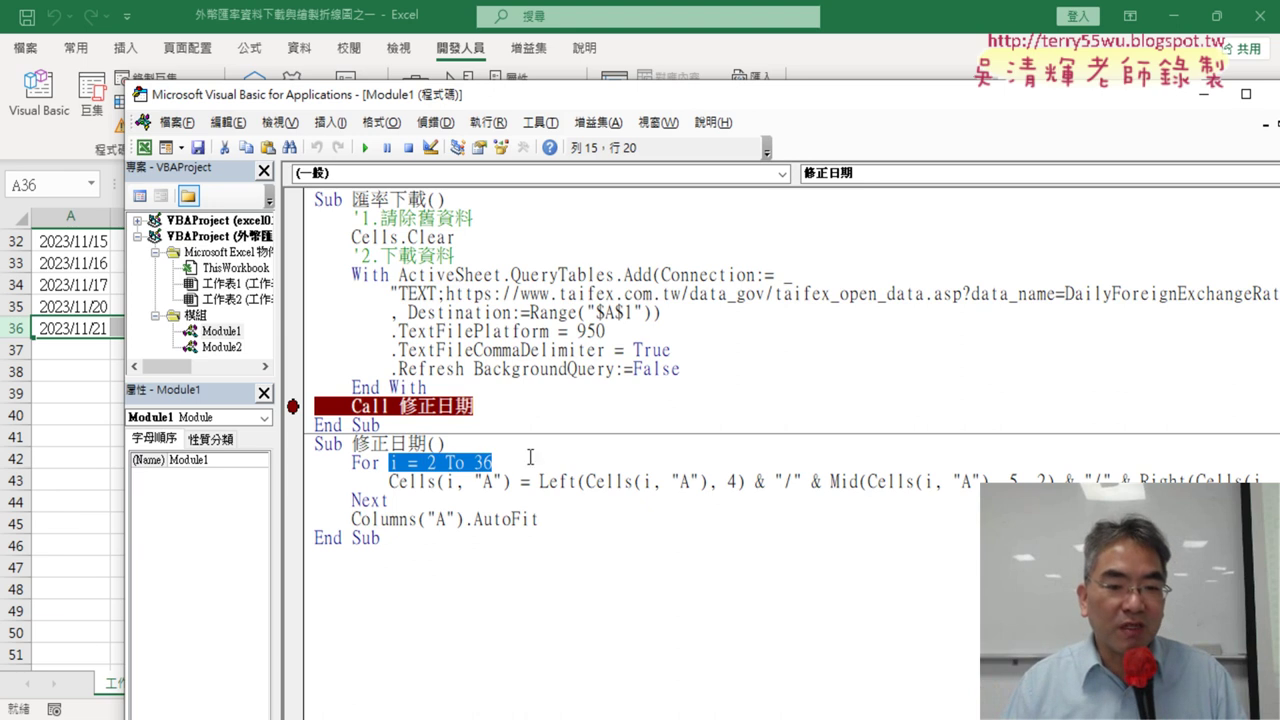
left_click(491, 463)
left_click_drag(501, 462, 473, 463)
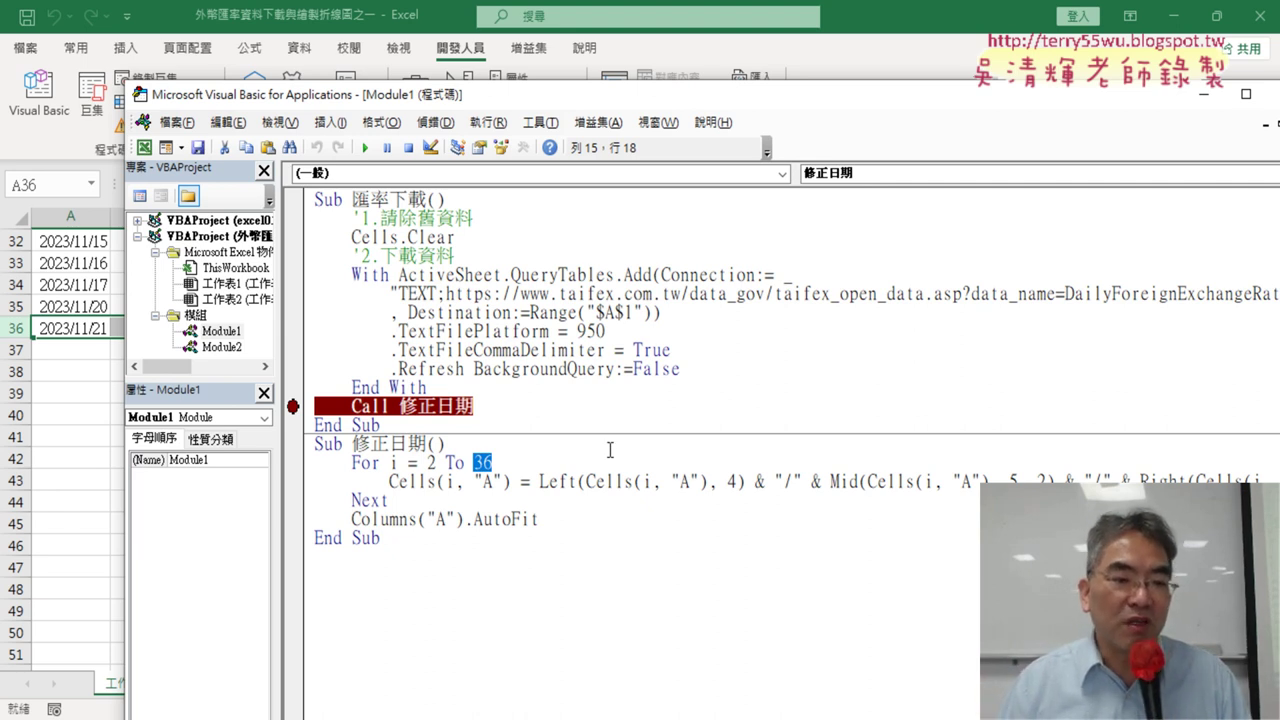
left_click(574, 428)
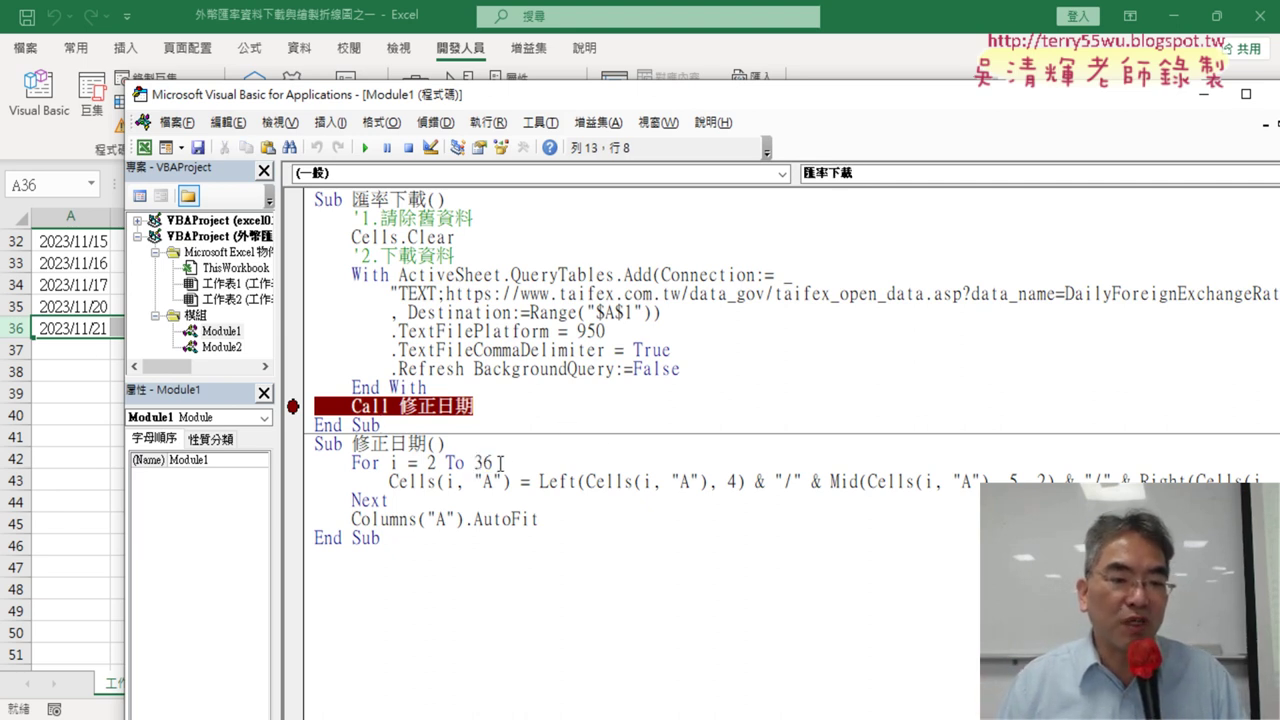
left_click_drag(500, 463, 482, 463)
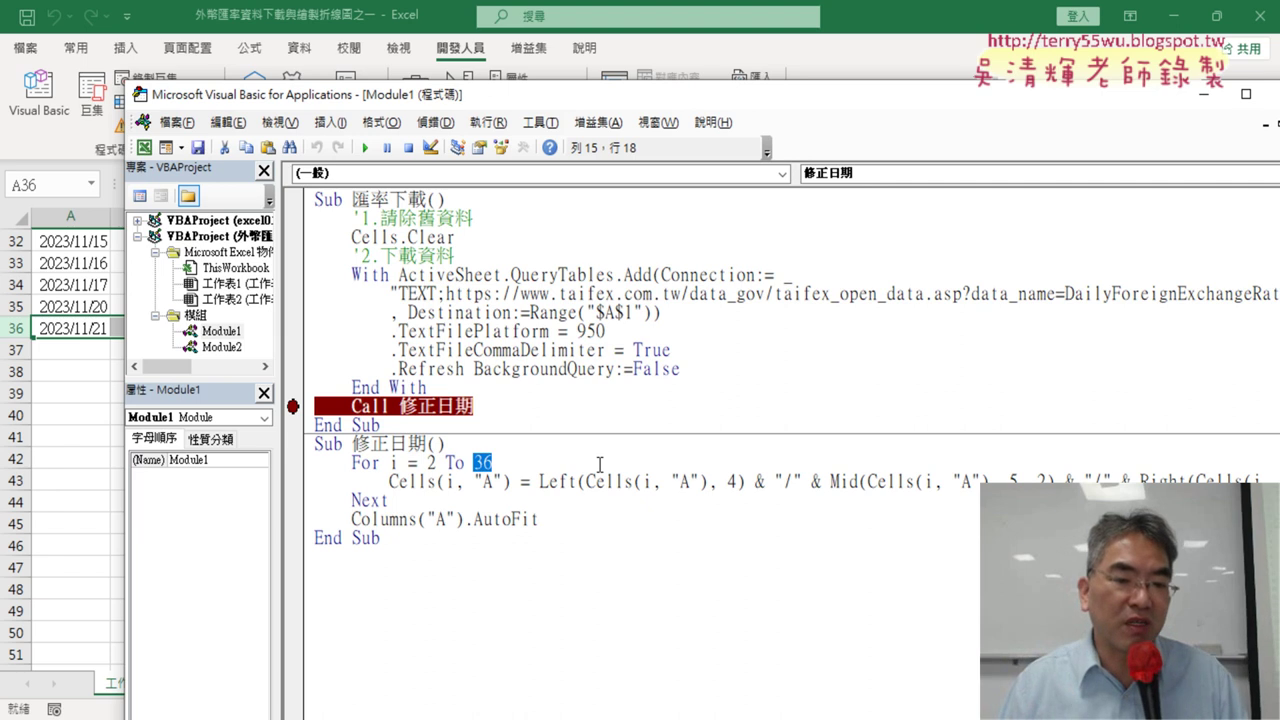
Glance back at the worksheet, then return to the Module1 macro code
left_click(90, 394)
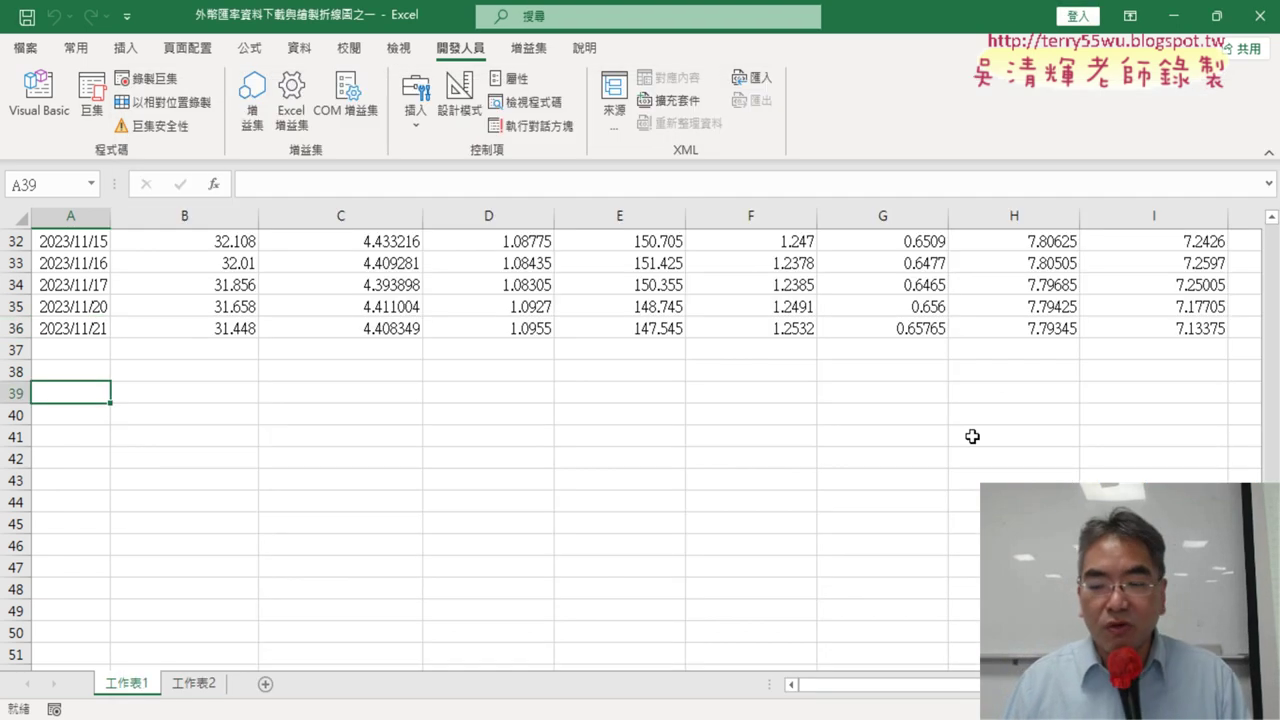
scroll(880, 685, "right", 2)
scroll(880, 685, "left", 2)
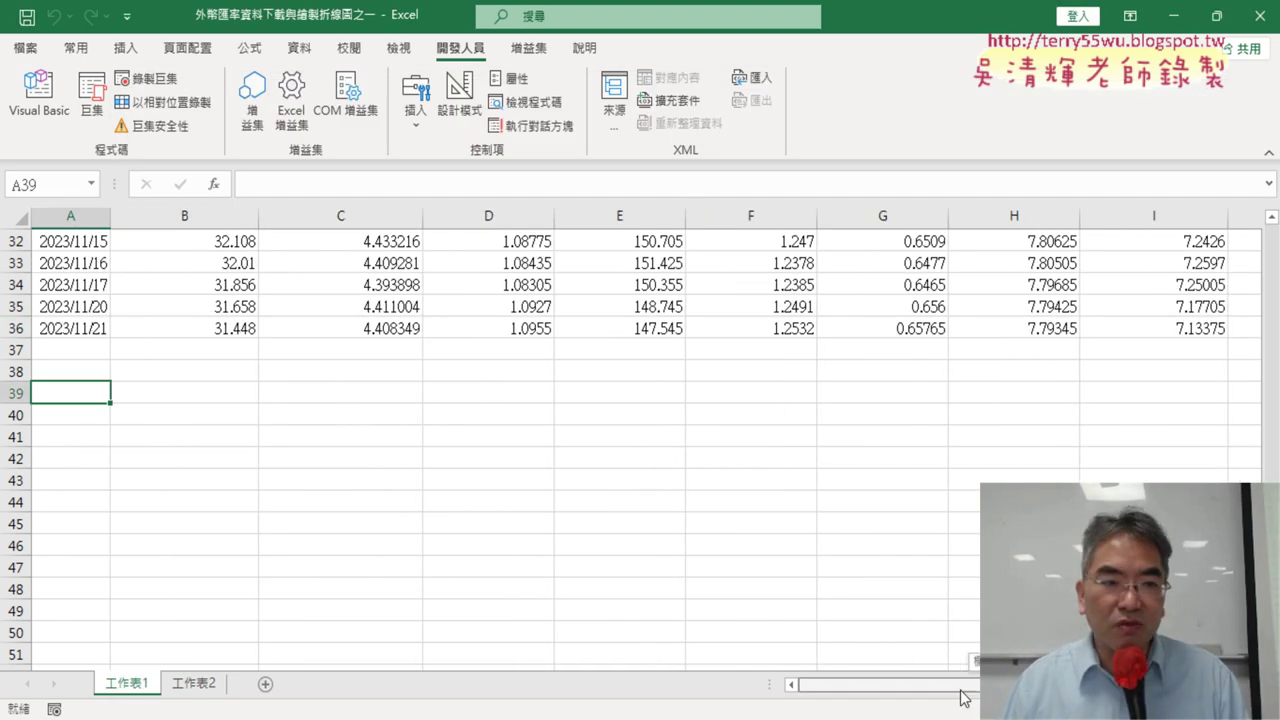
left_click(39, 95)
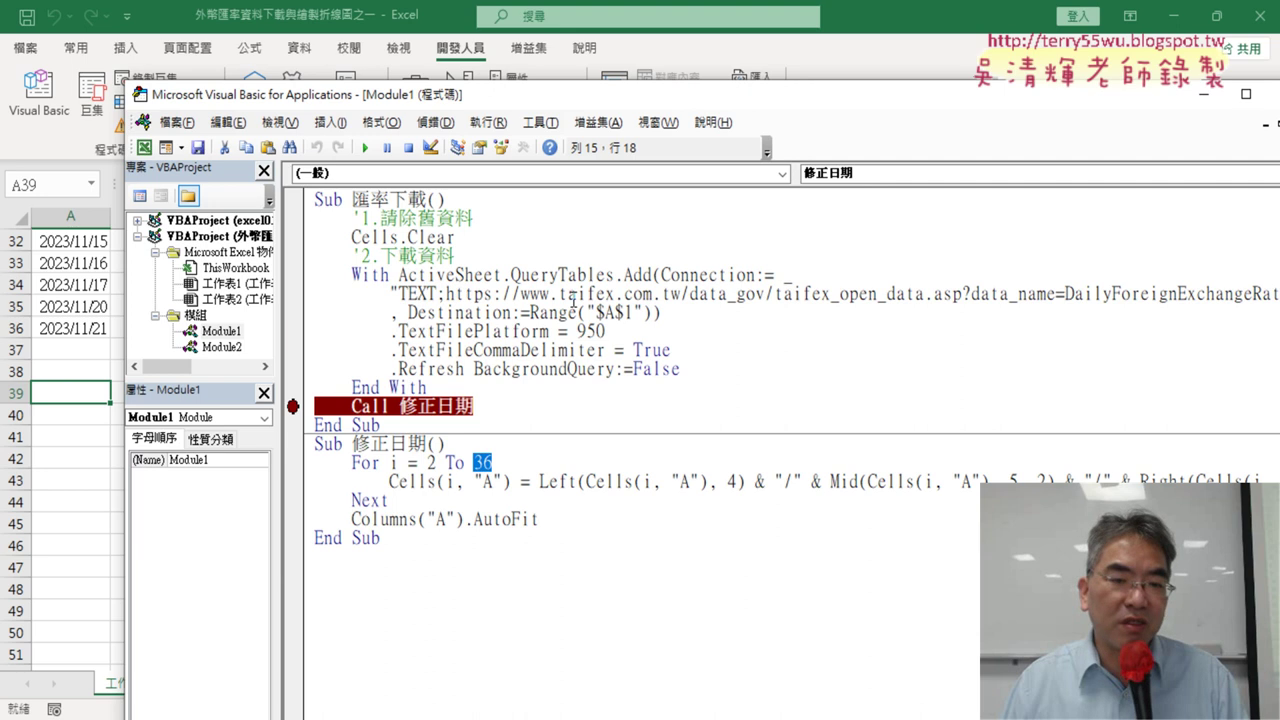
Step through Sub 匯率下載 with F8 to download data, marking the raw dates in rows 37–43
left_click(522, 299)
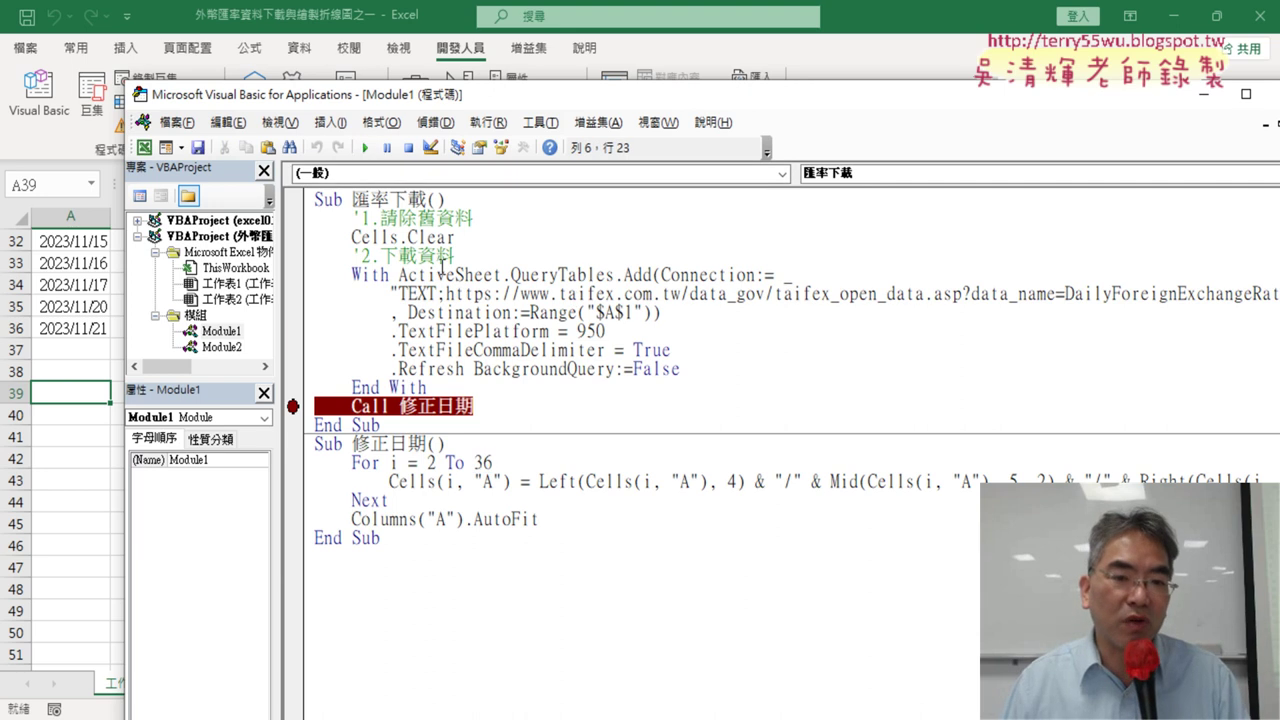
key("F8")
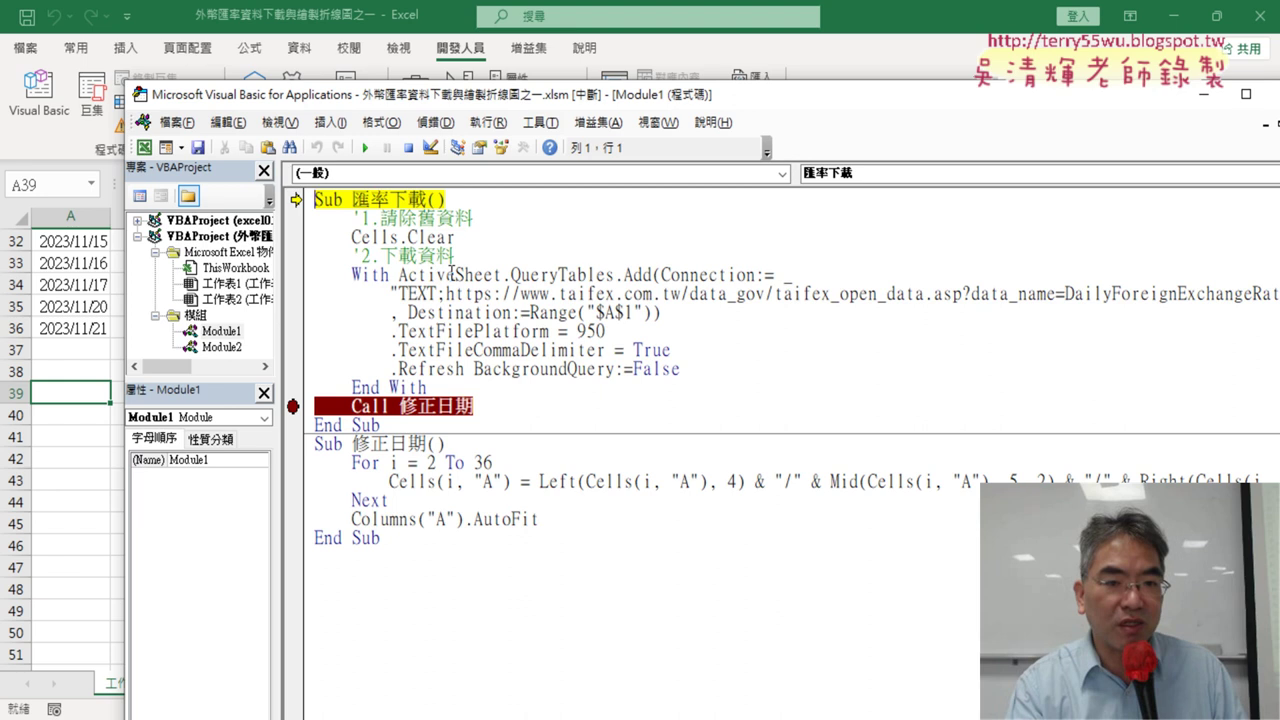
key("F8")
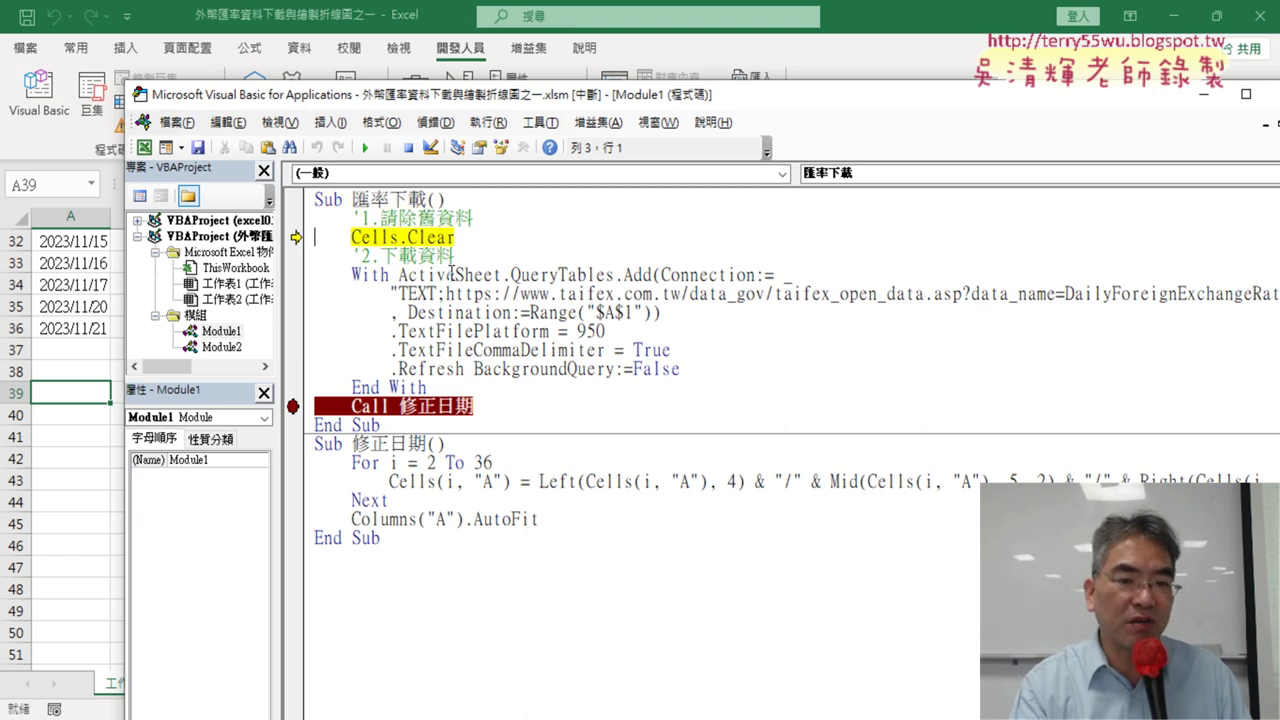
key("F8")
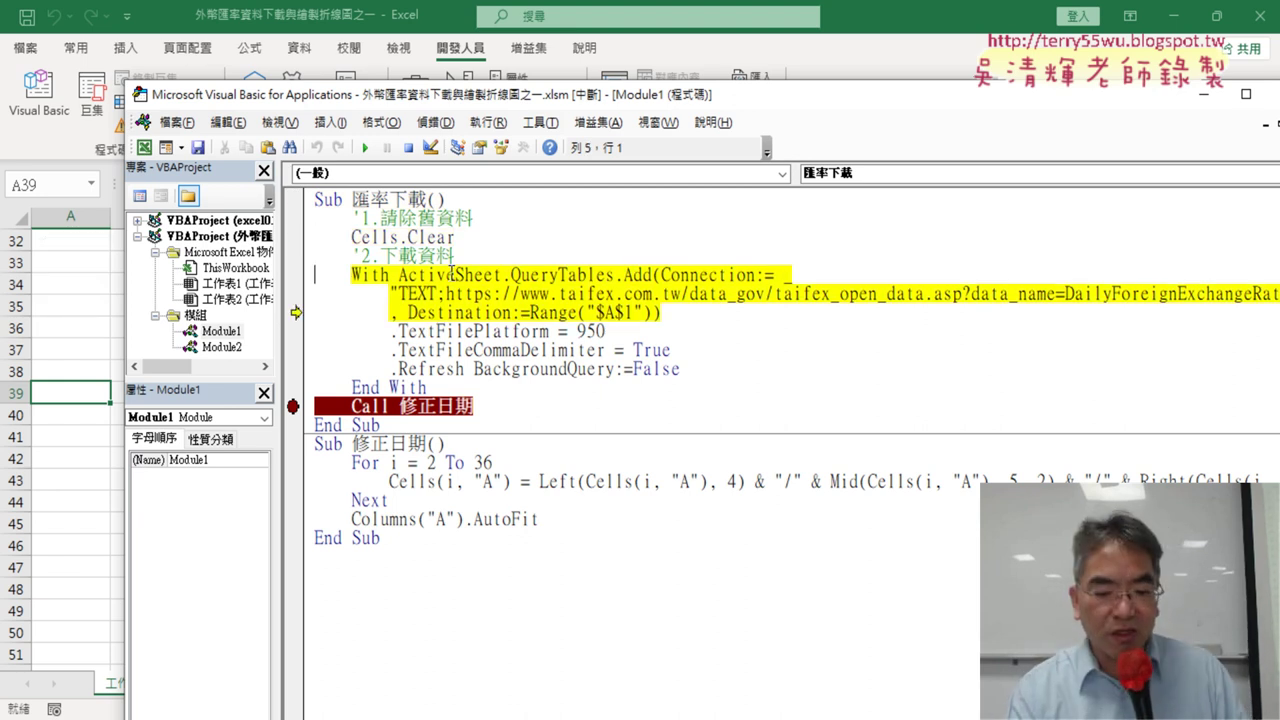
key("F8")
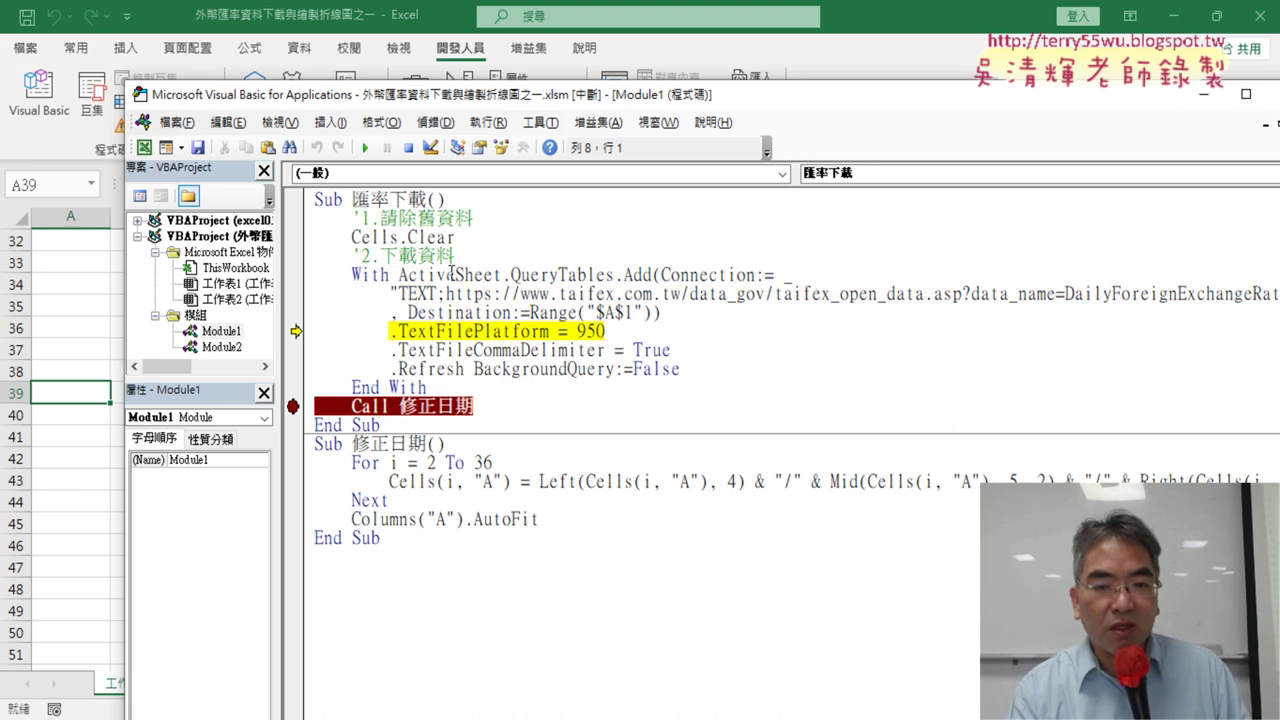
key("F8")
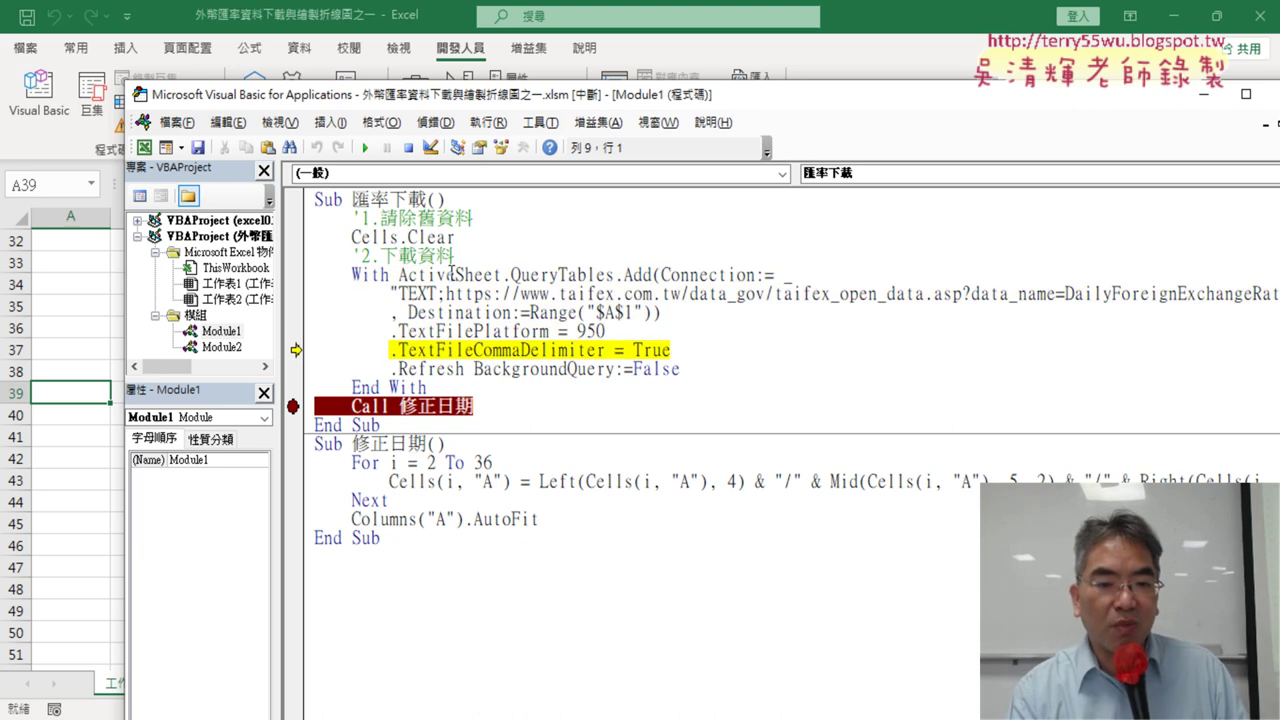
key("F8")
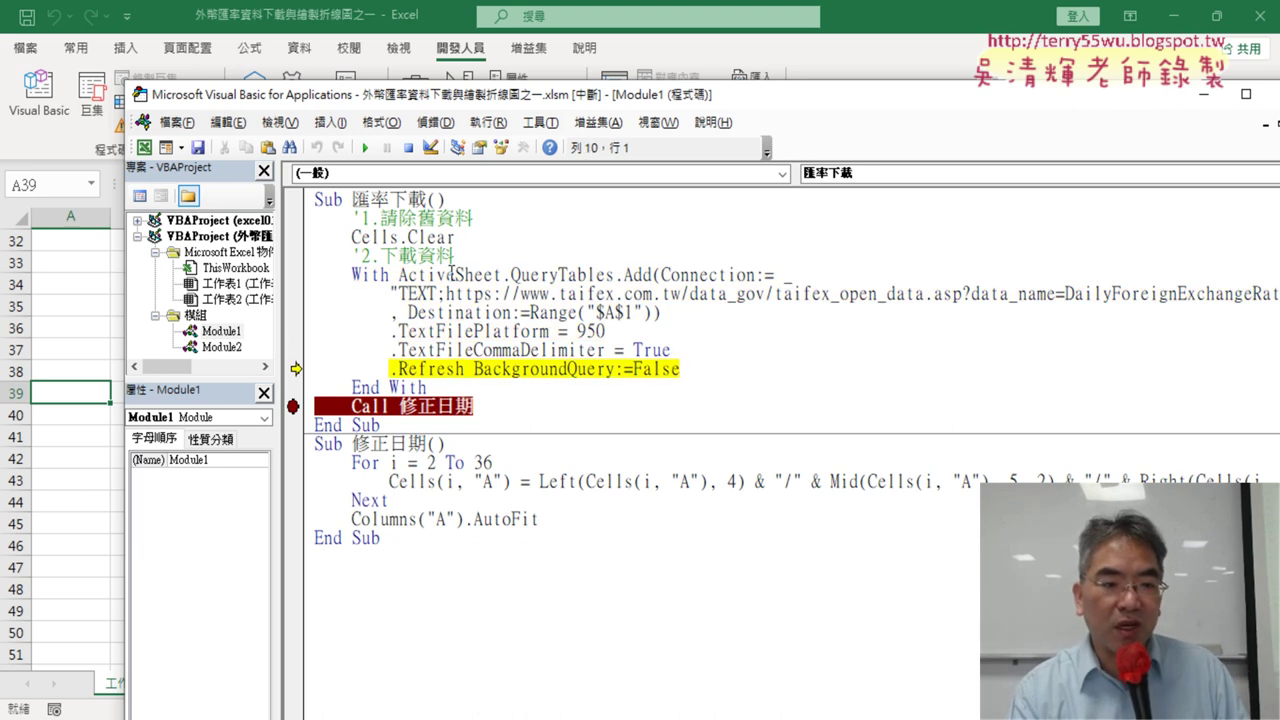
key("F8")
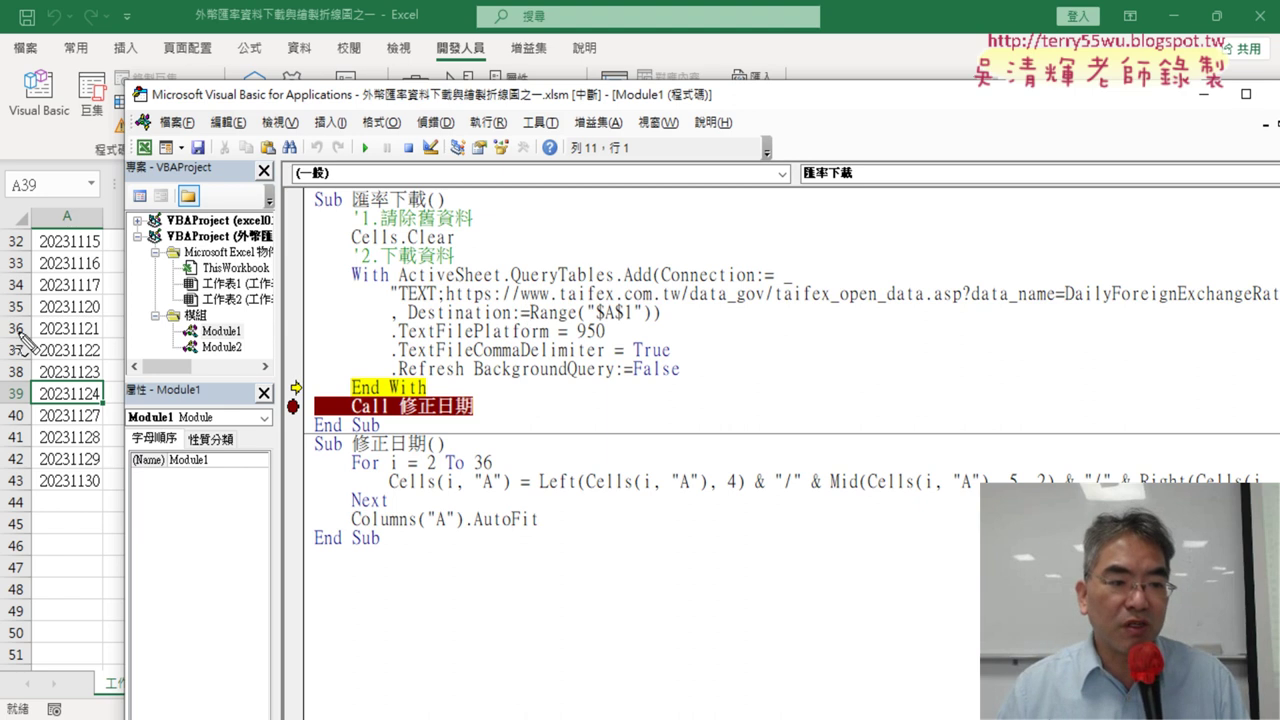
mouse_move(12, 343)
left_mouse_down()
mouse_move(115, 350)
mouse_move(44, 348)
left_mouse_up()
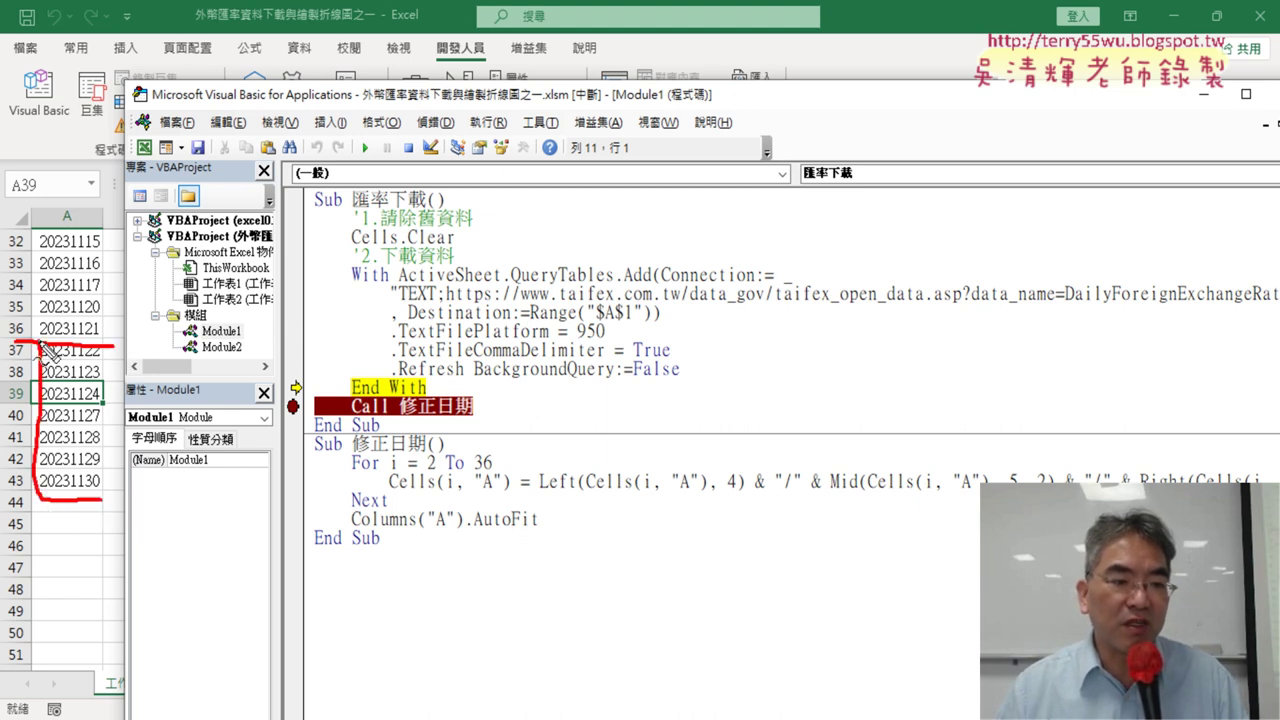
left_click_drag(44, 348, 85, 502)
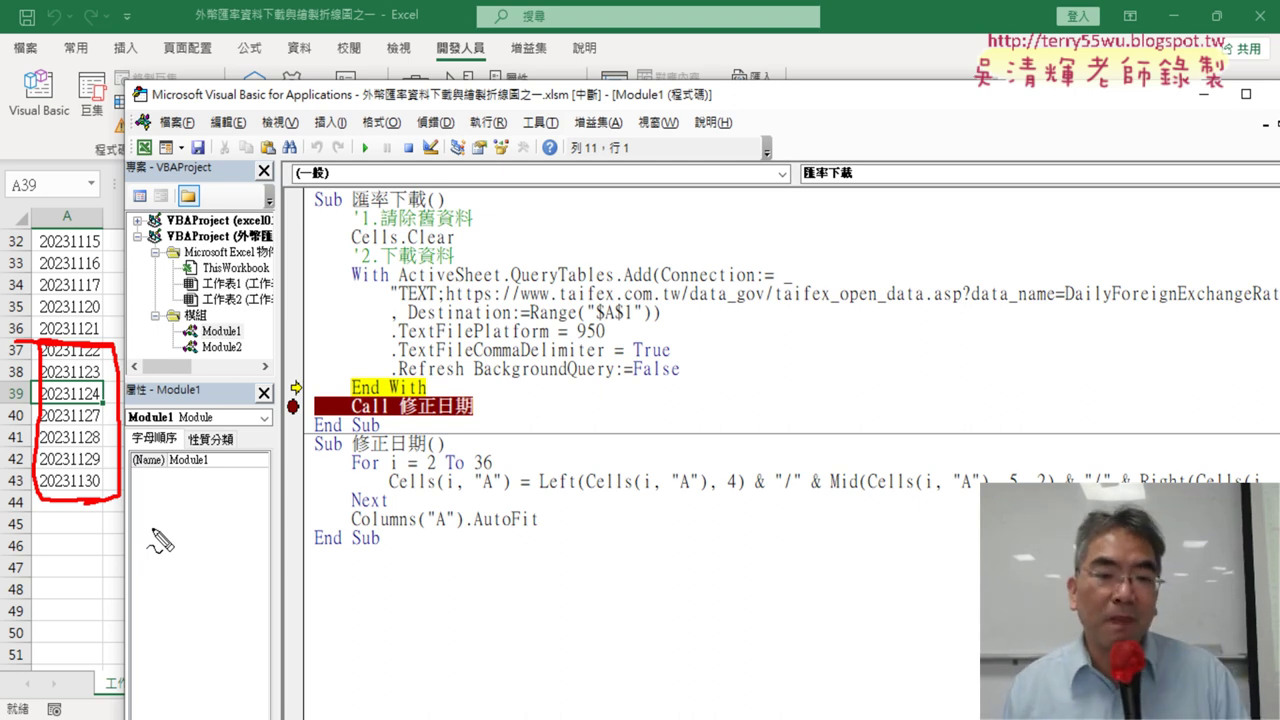
key("Escape")
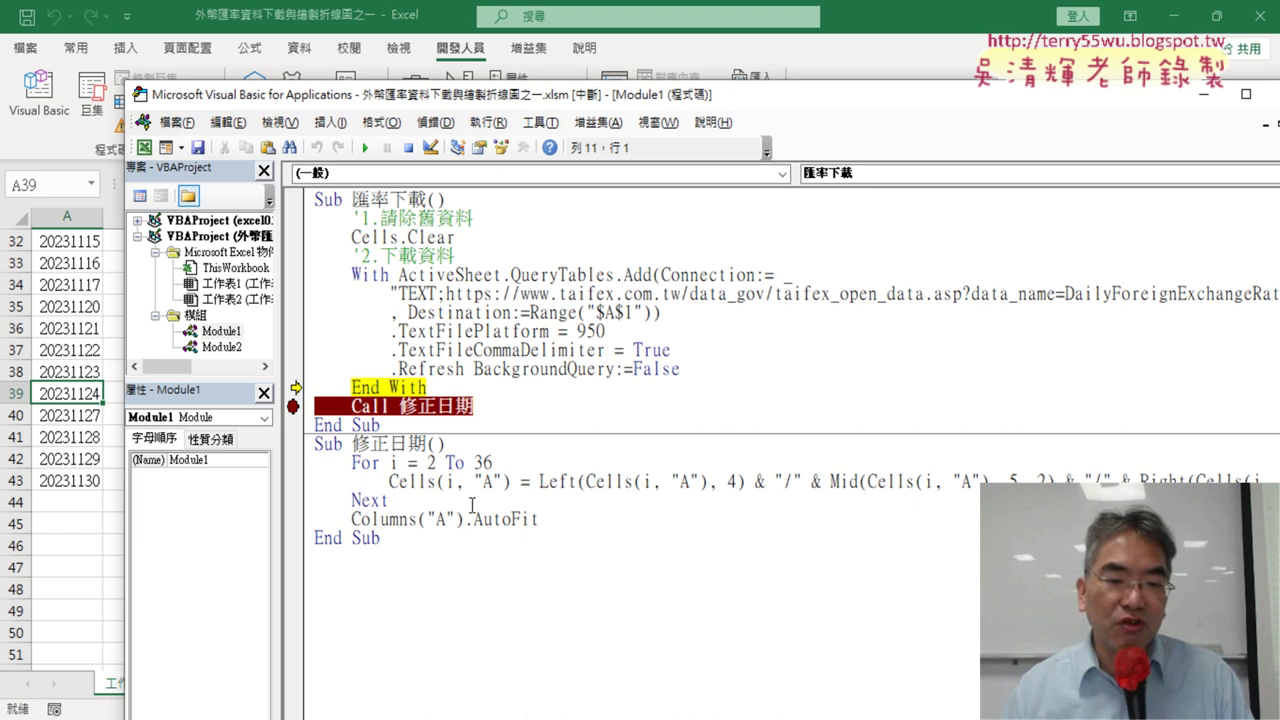
Step into 修正日期 and set a breakpoint on the Columns("A").AutoFit line
left_click(514, 400)
key("F8")
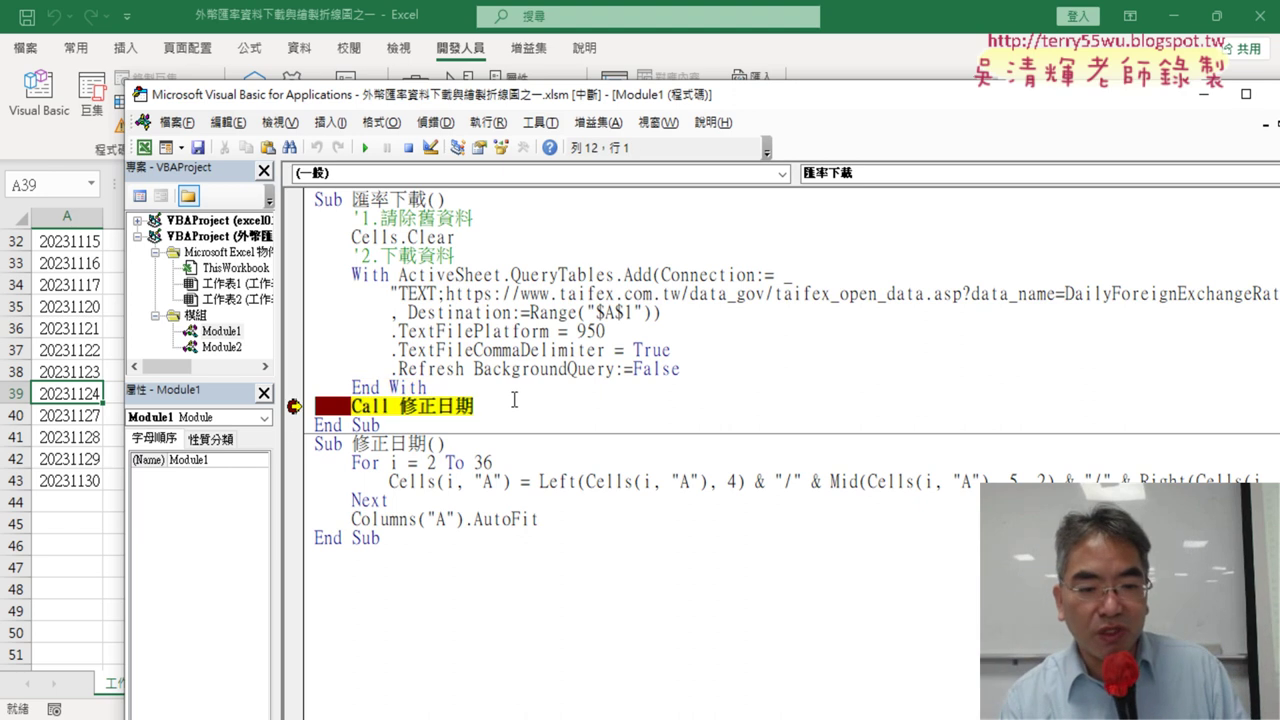
key("F8")
key("F8")
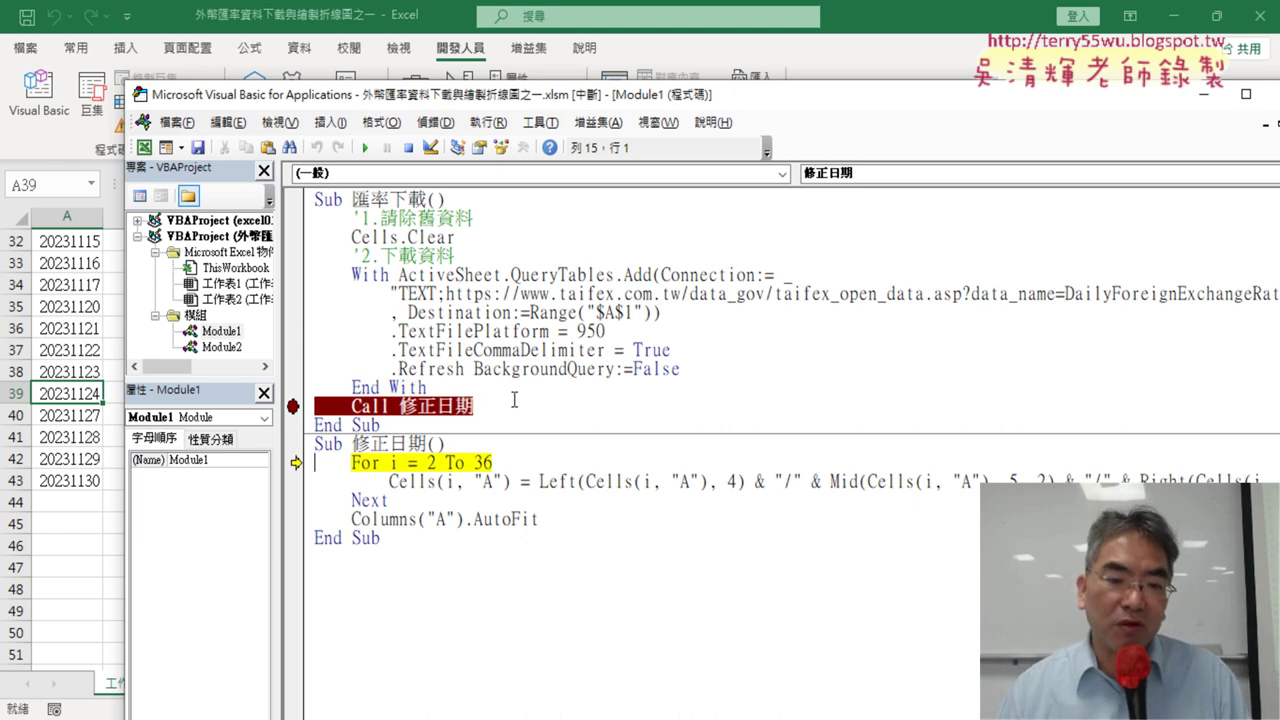
left_click_drag(505, 464, 474, 464)
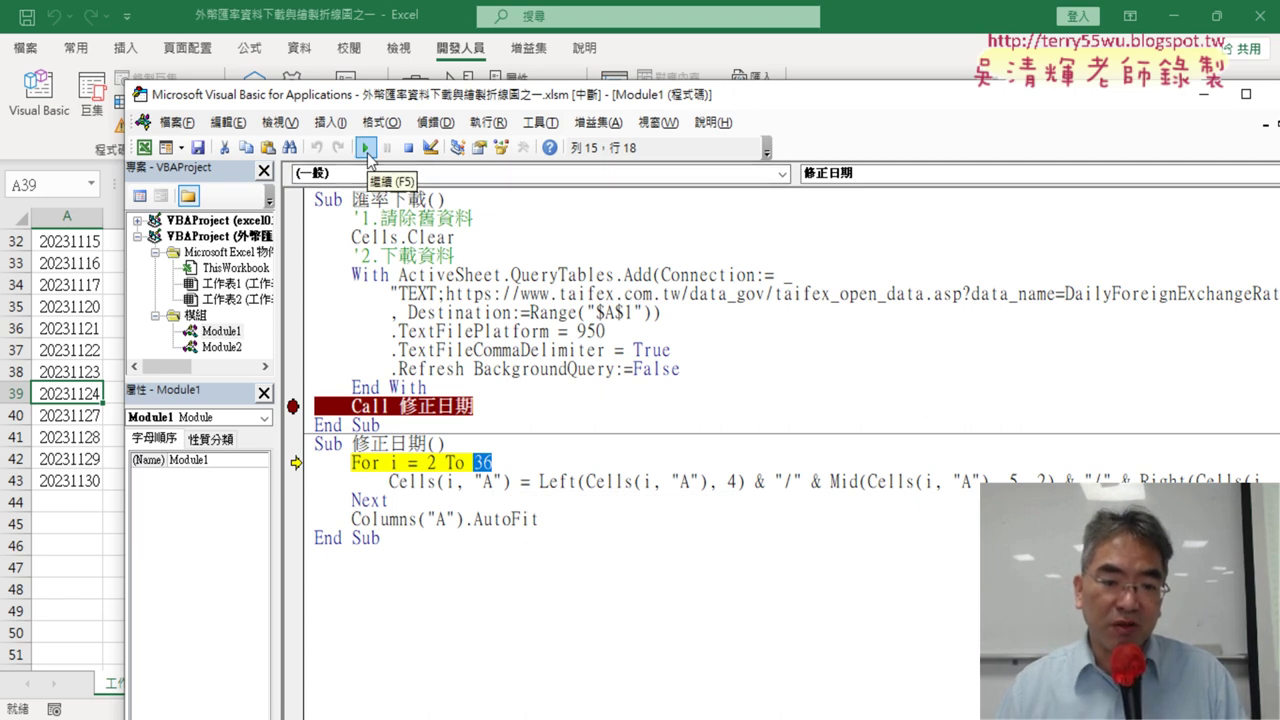
left_click(293, 519)
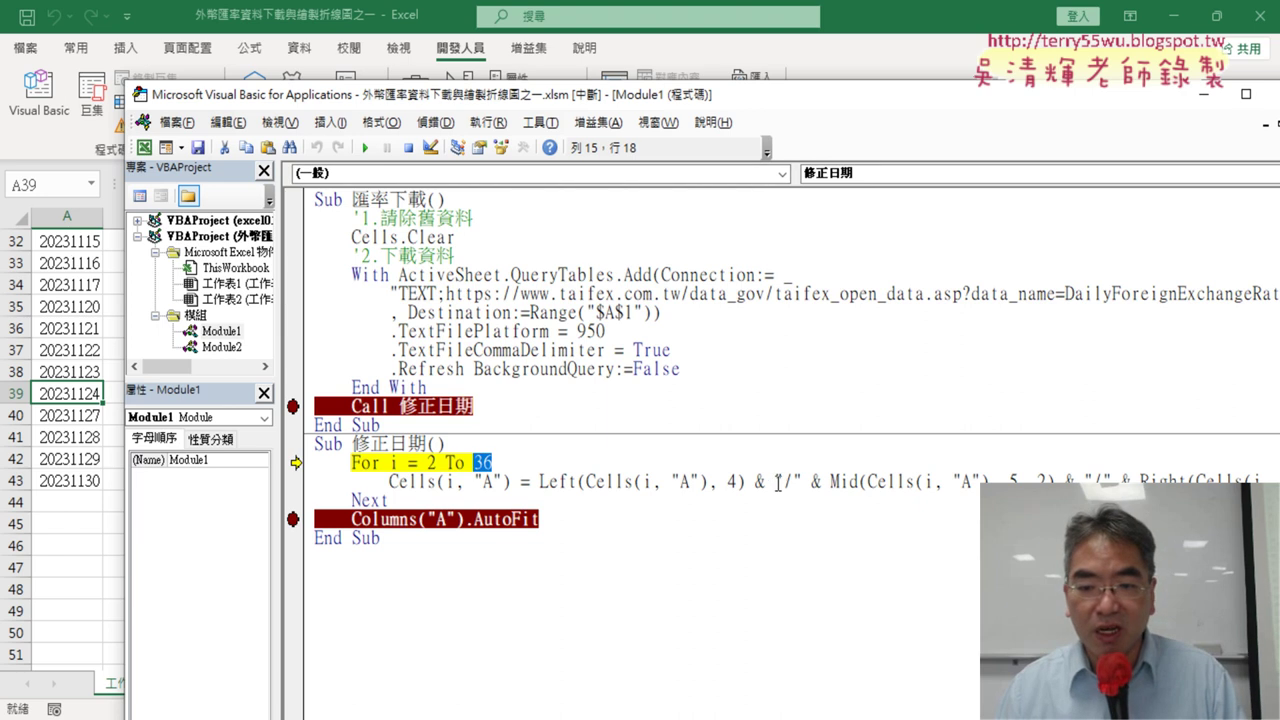
Continue the loop to the breakpoint and run AutoFit, reformatting dates only through row 36
left_click_drag(776, 483, 803, 483)
left_click_drag(1082, 482, 1111, 482)
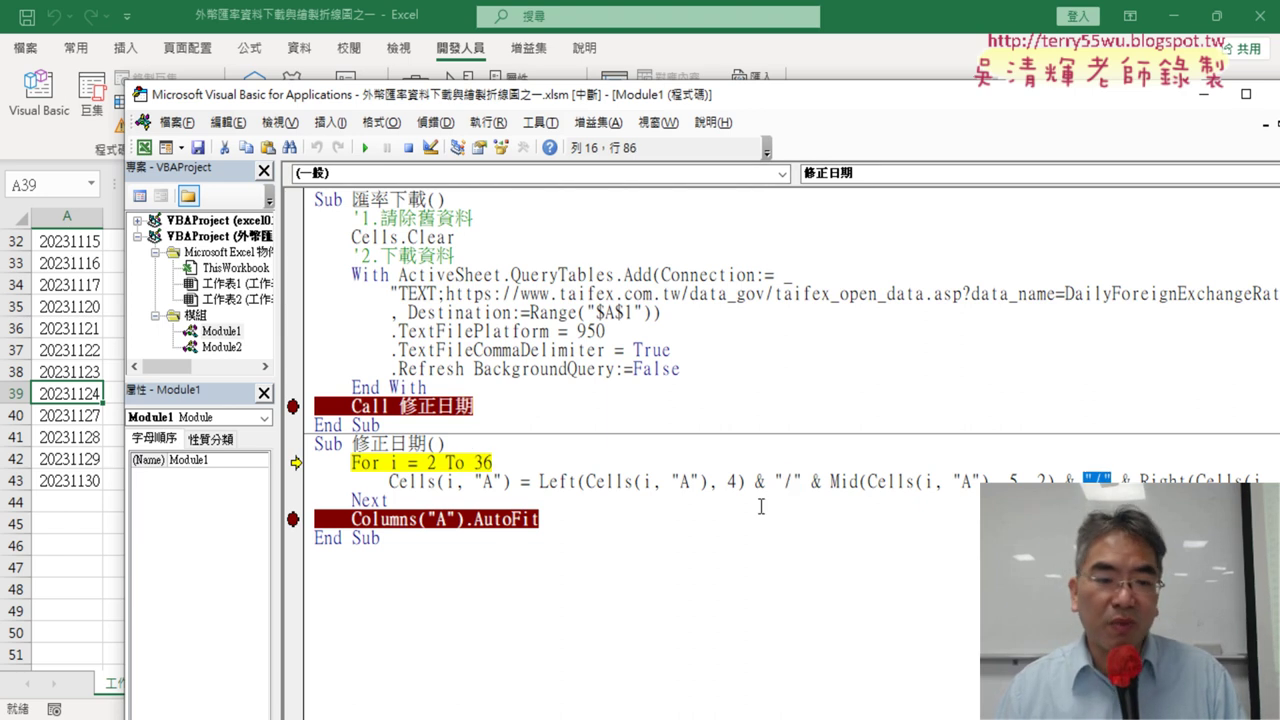
left_click(364, 148)
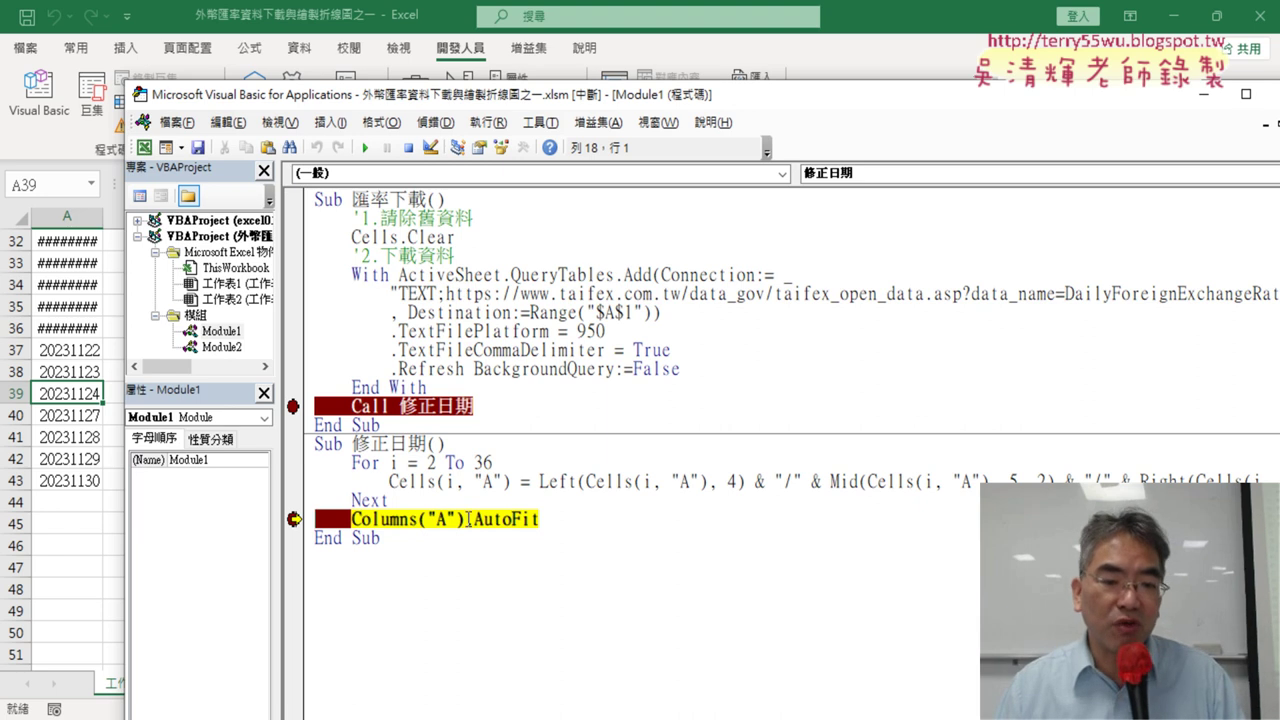
left_click(540, 520)
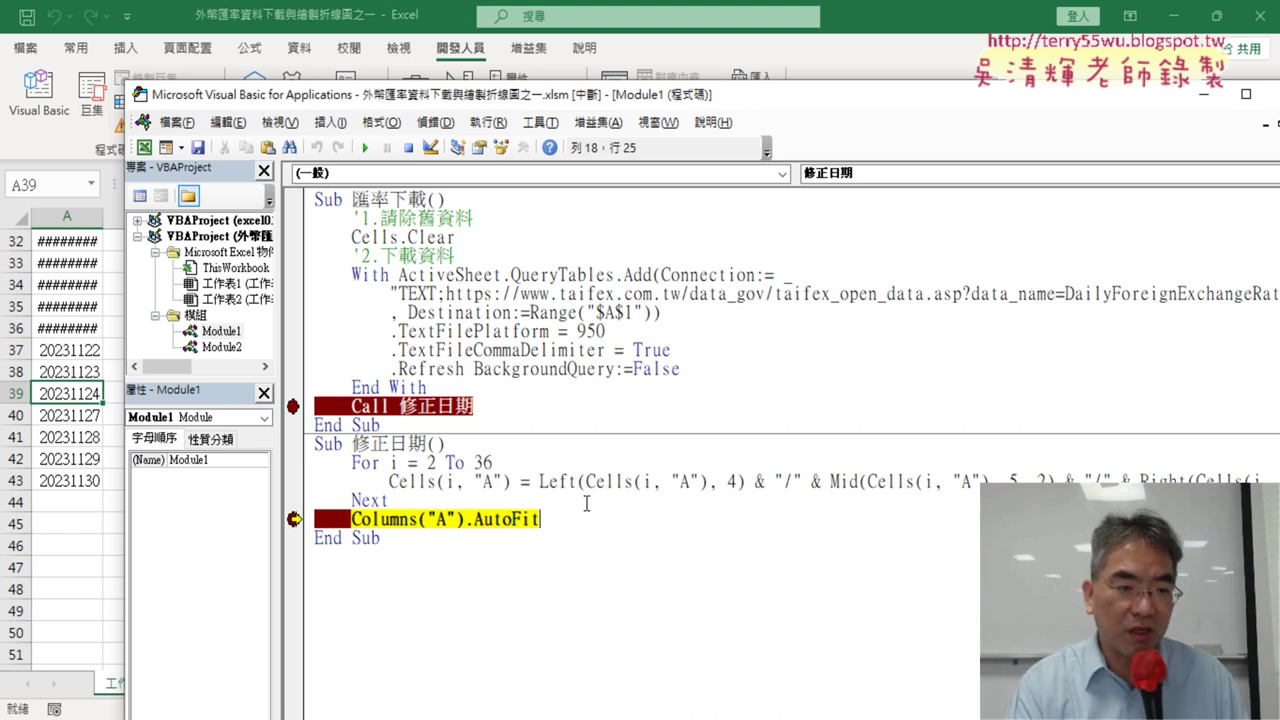
key("F8")
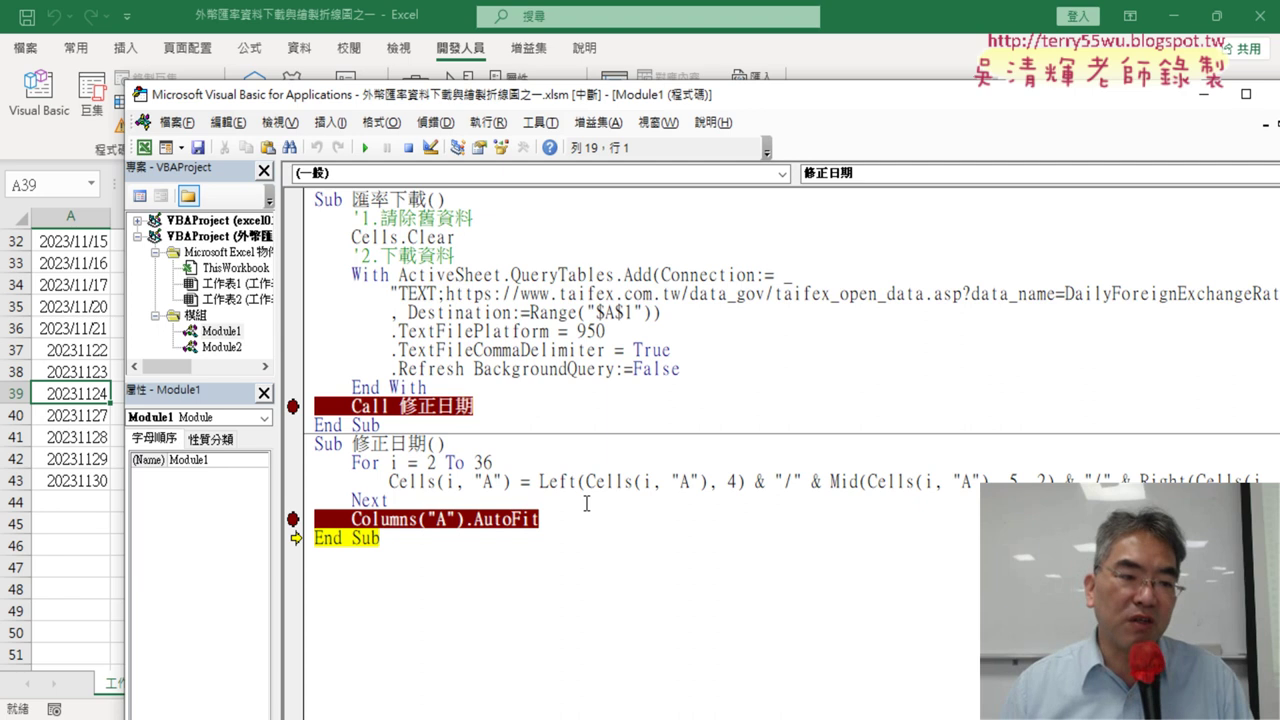
left_click_drag(573, 97, 680, 88)
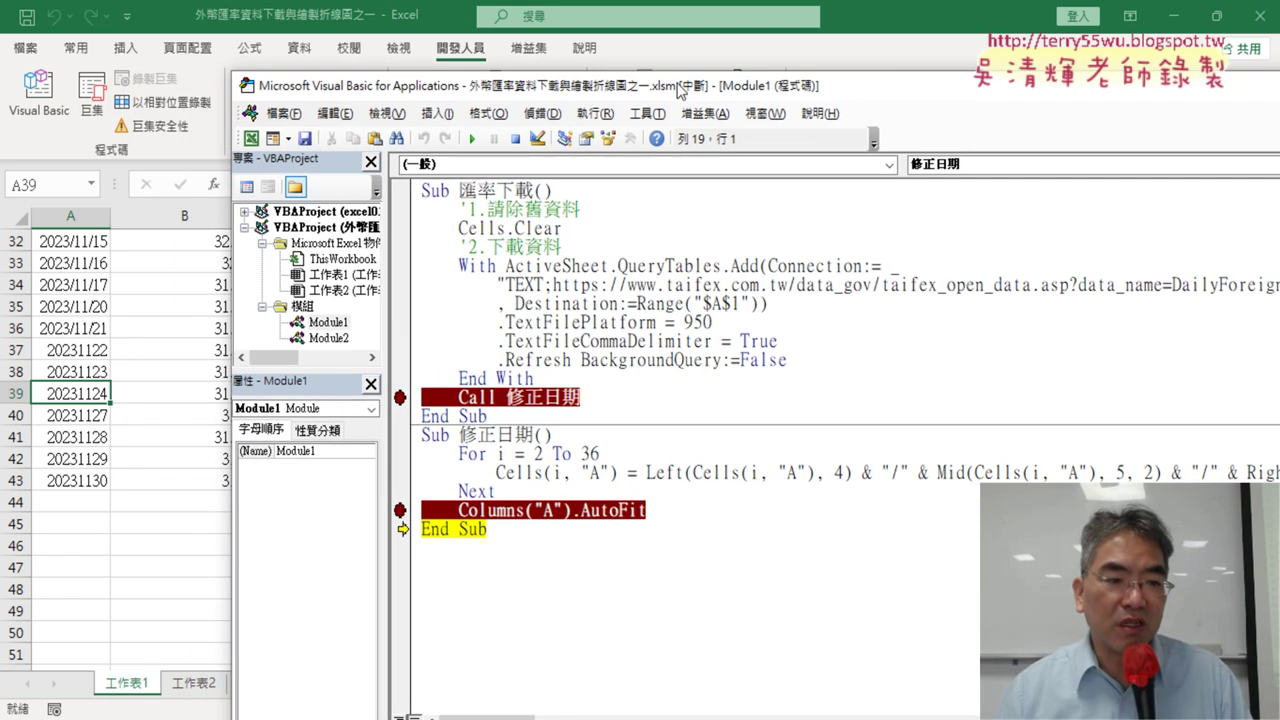
left_click(86, 327)
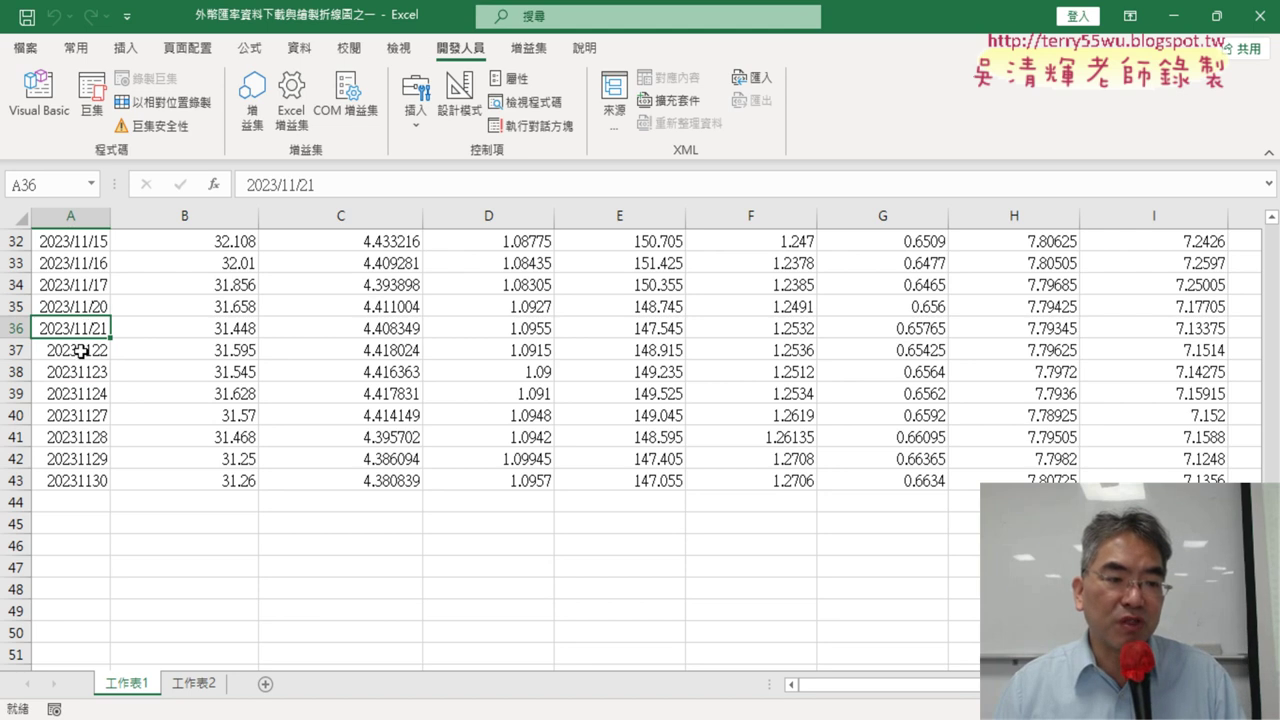
left_click_drag(81, 350, 90, 480)
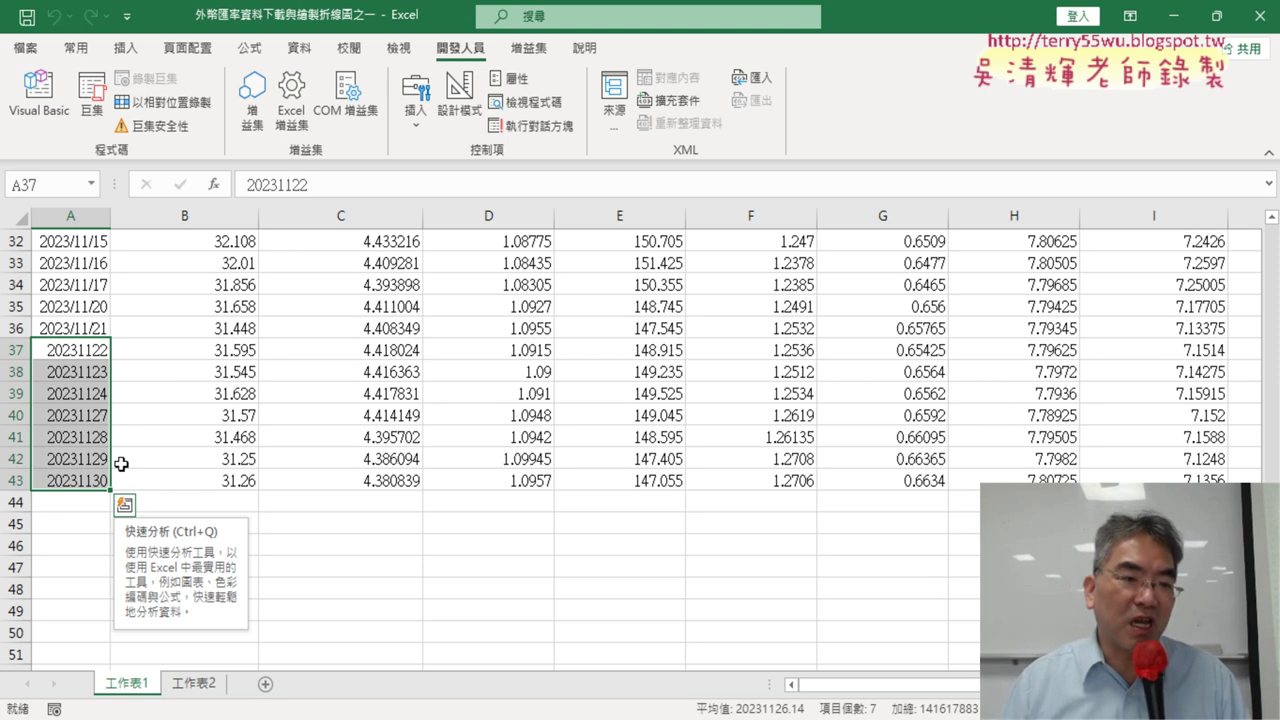
left_click(40, 112)
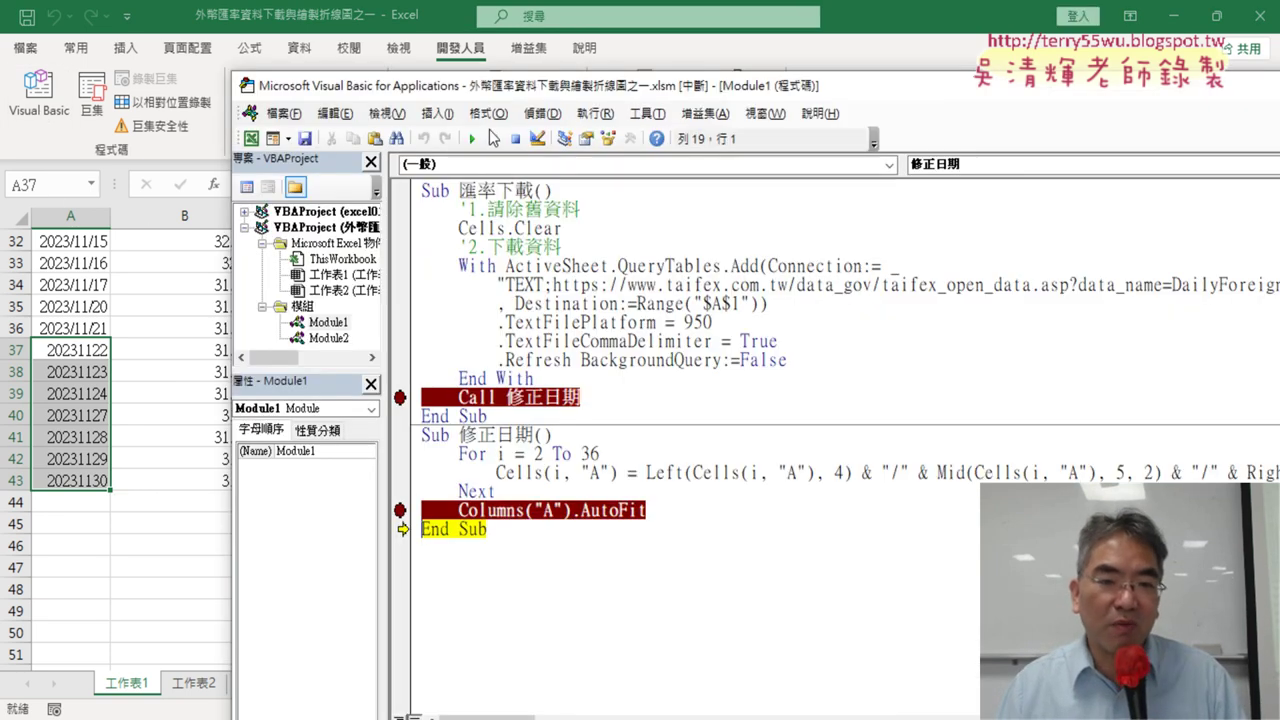
left_click(472, 138)
left_click(188, 345)
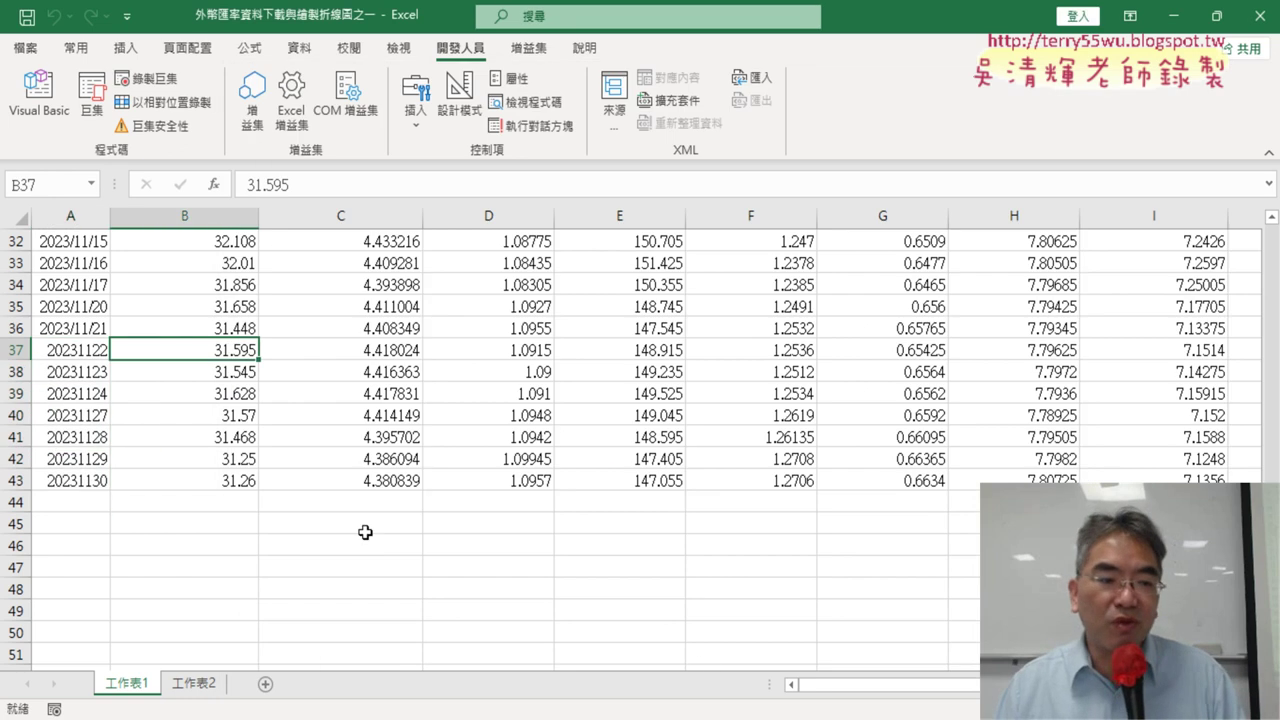
scroll(338, 400, "up", 9)
scroll(341, 431, "up", 2)
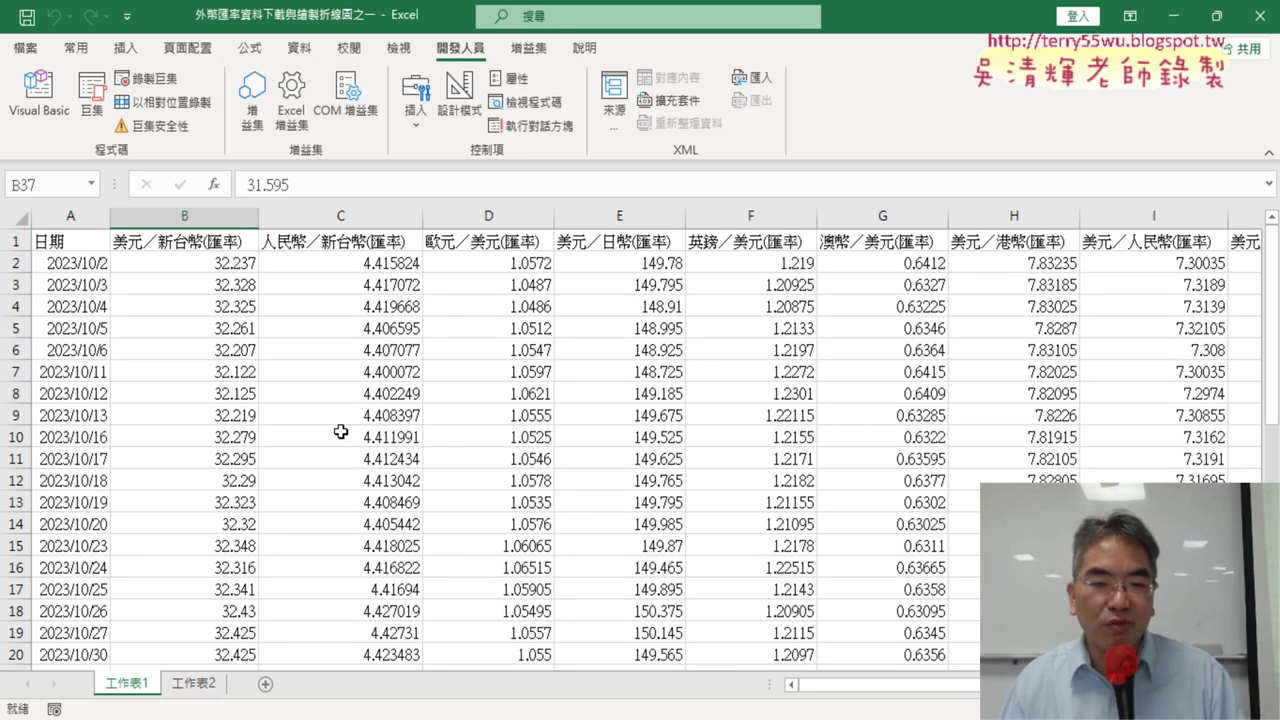
scroll(139, 454, "down", 4)
scroll(139, 454, "down", 3)
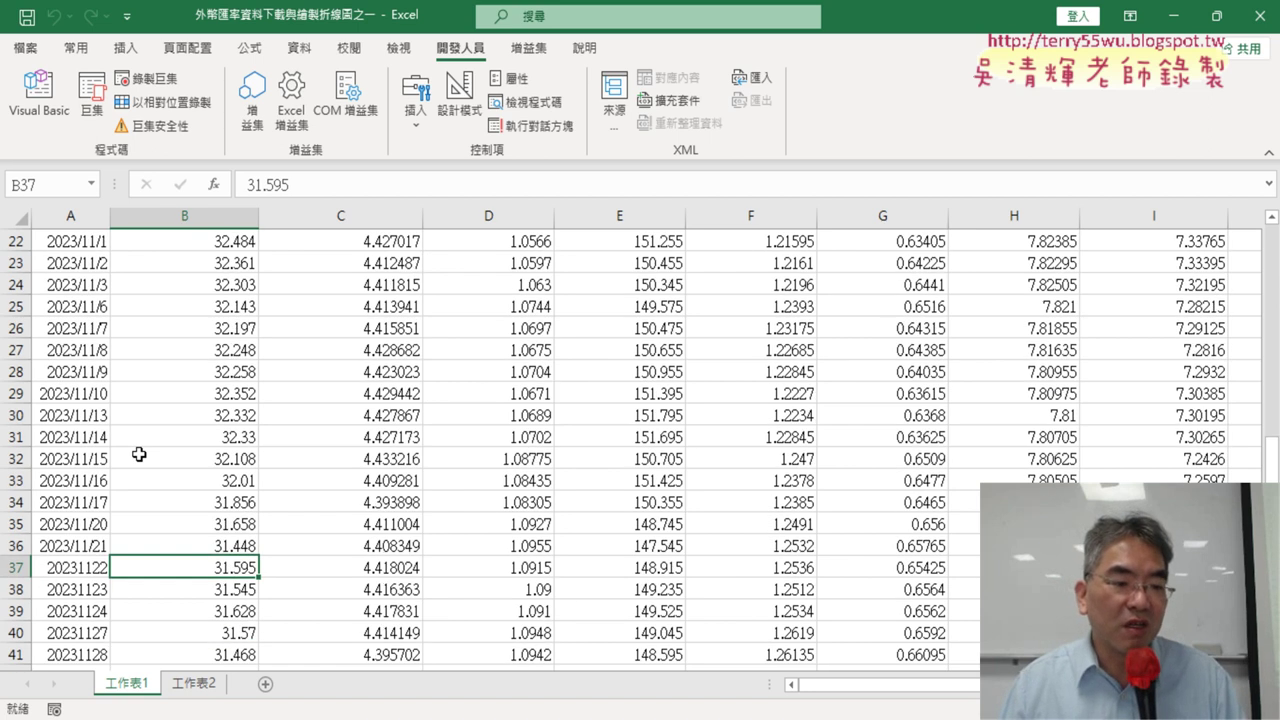
scroll(139, 454, "down", 2)
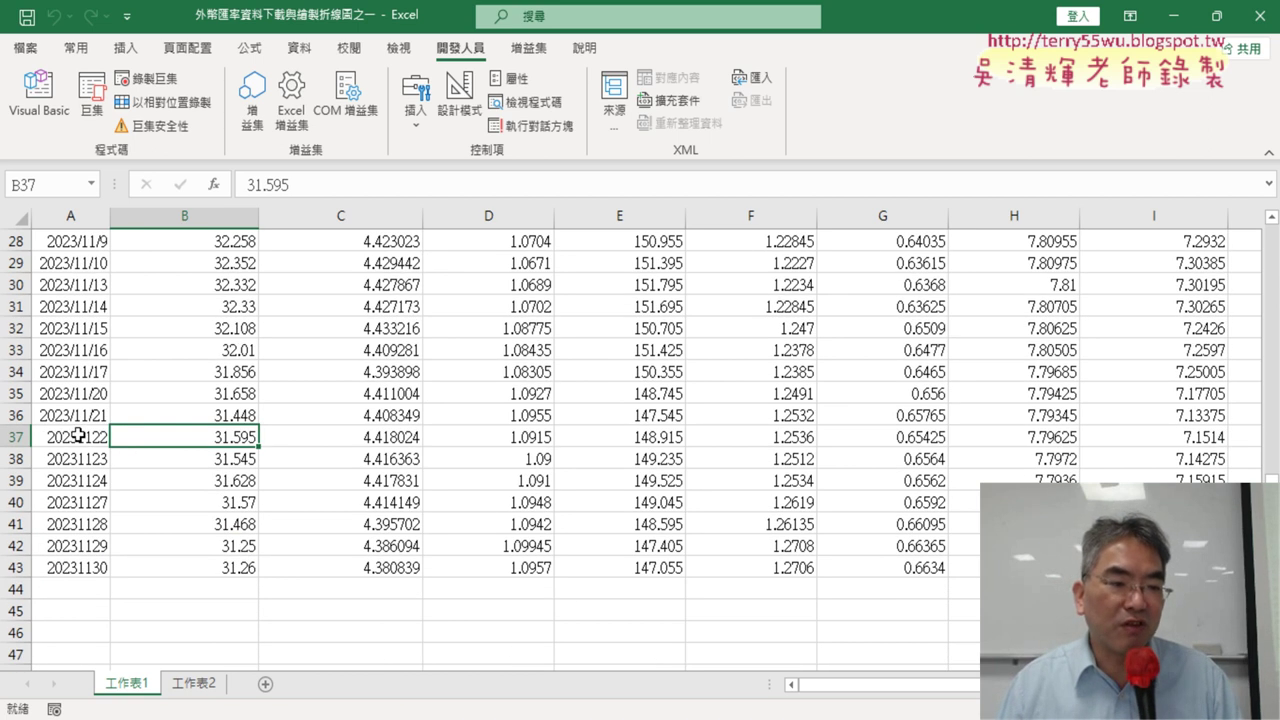
left_click_drag(78, 435, 85, 565)
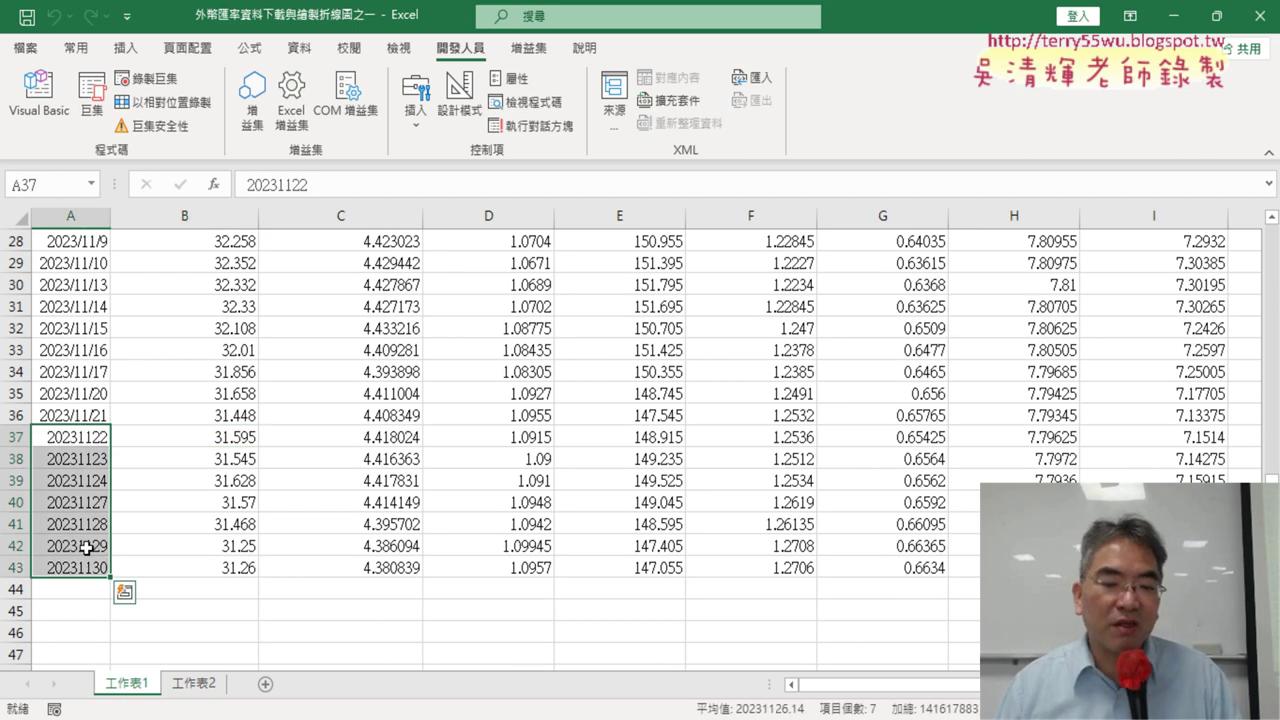
left_click_drag(880, 684, 1035, 684)
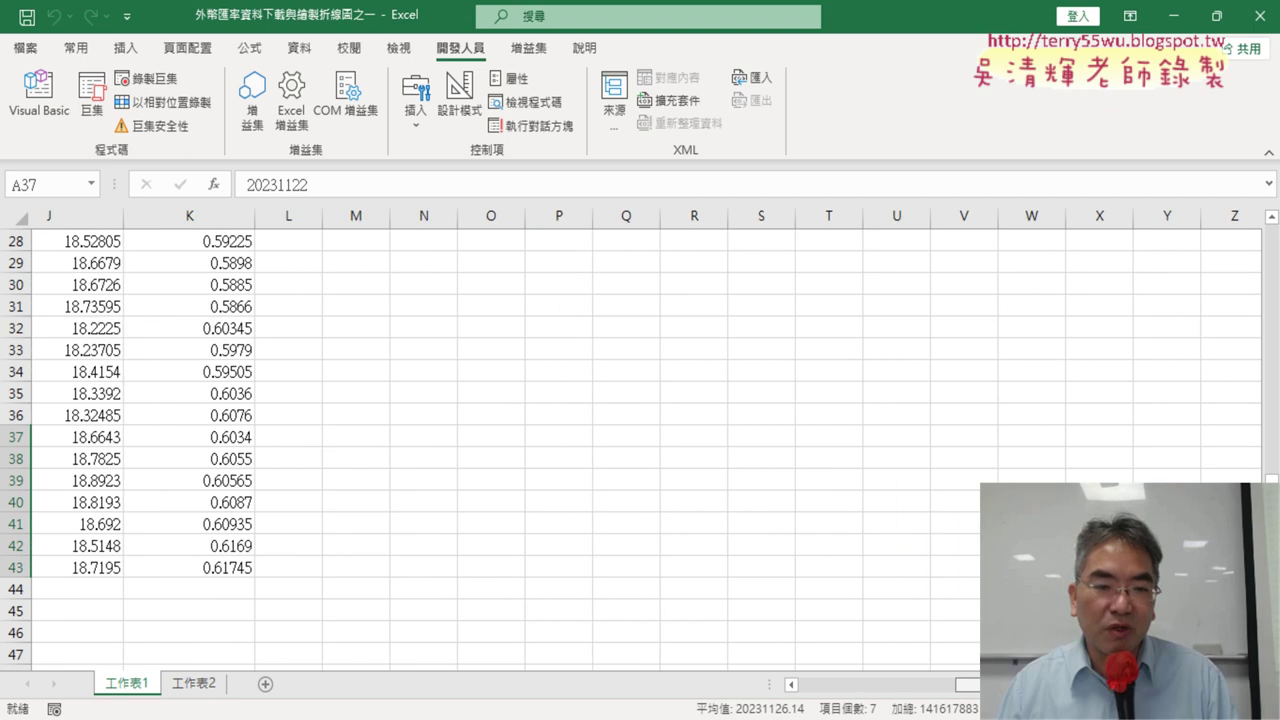
scroll(500, 440, "up", 4)
scroll(500, 440, "up", 5)
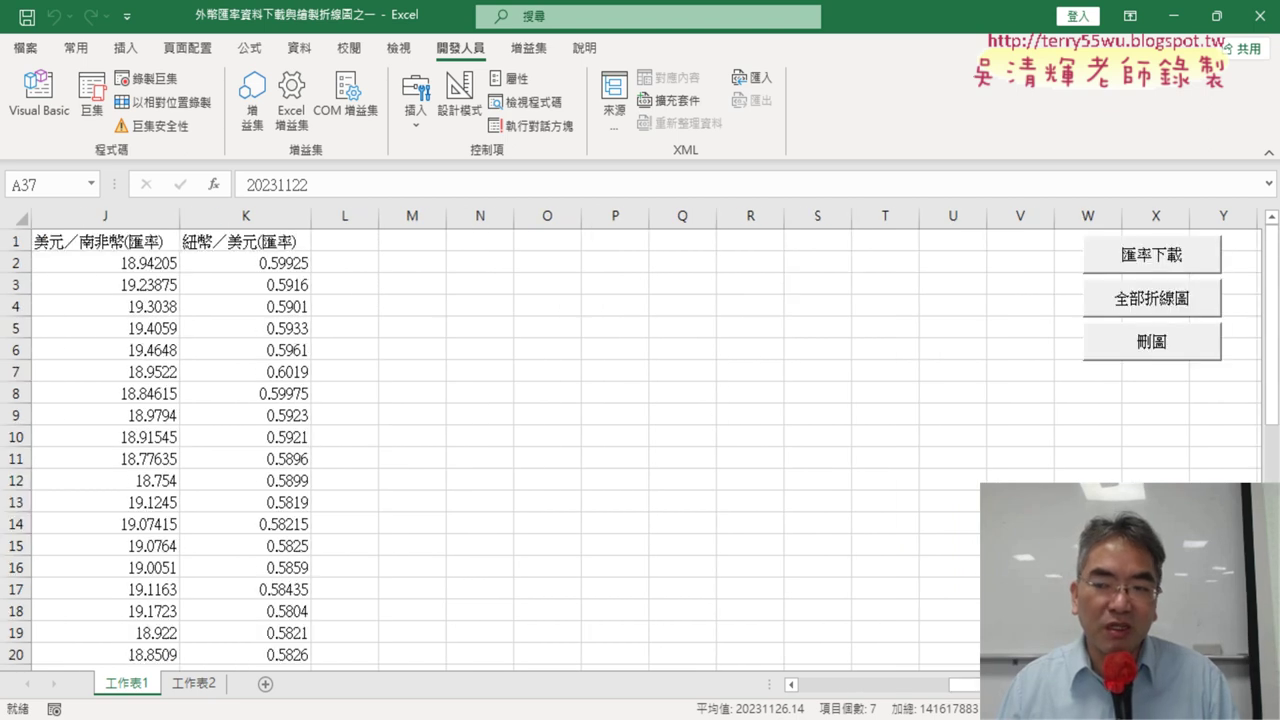
left_click(1171, 306)
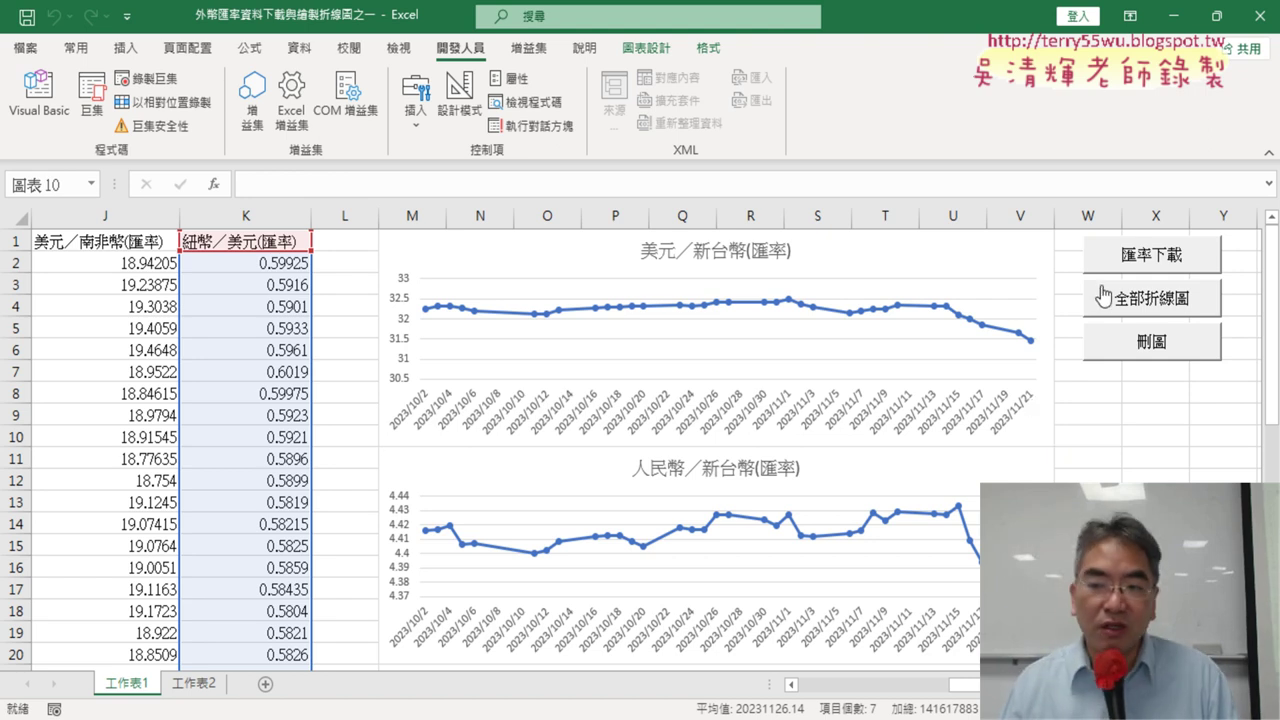
left_click(1125, 345)
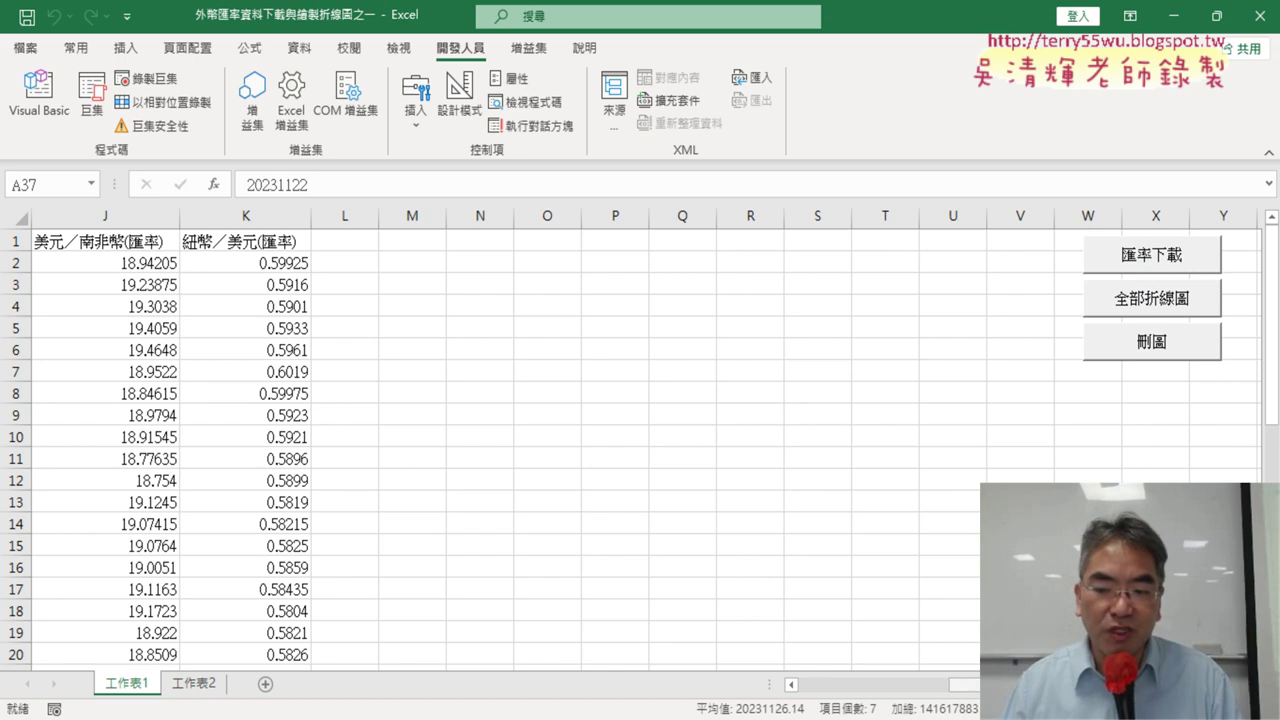
scroll(240, 600, "left", 3)
scroll(236, 598, "down", 4)
scroll(206, 591, "down", 7)
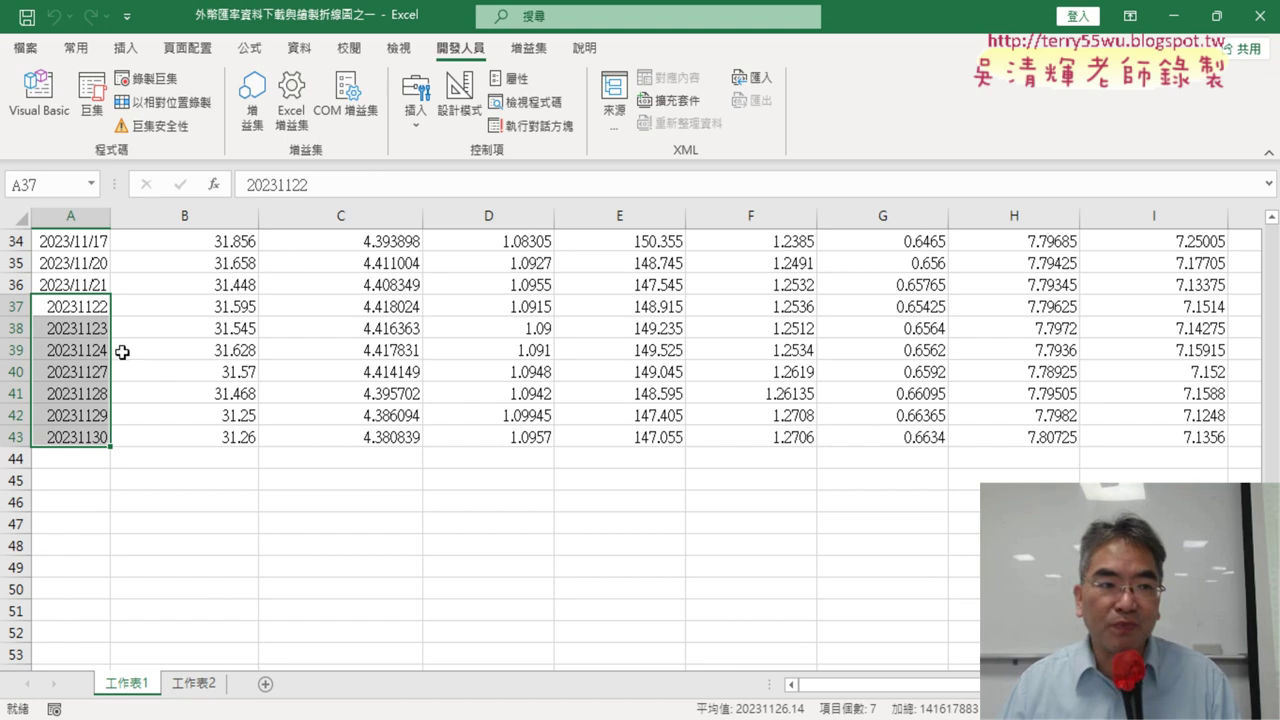
Open Module2's chart macros and arrange the VBA window beside the worksheet
left_click(38, 95)
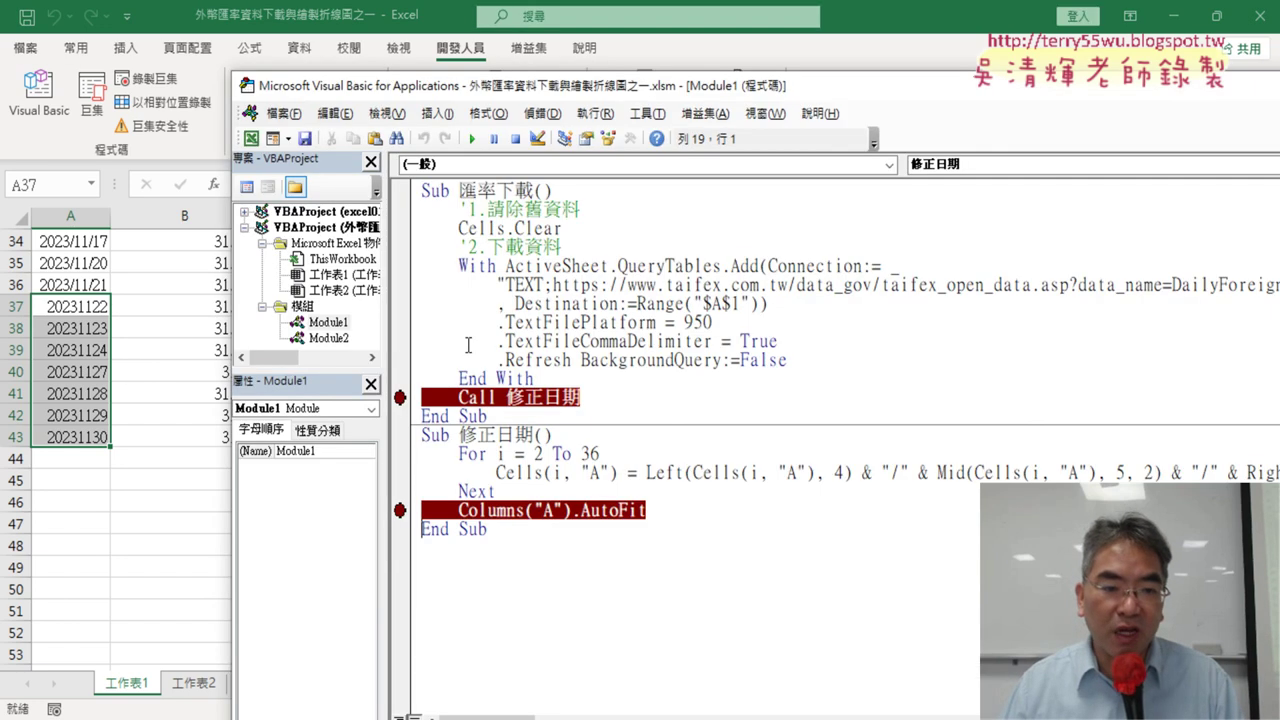
double_click(334, 340)
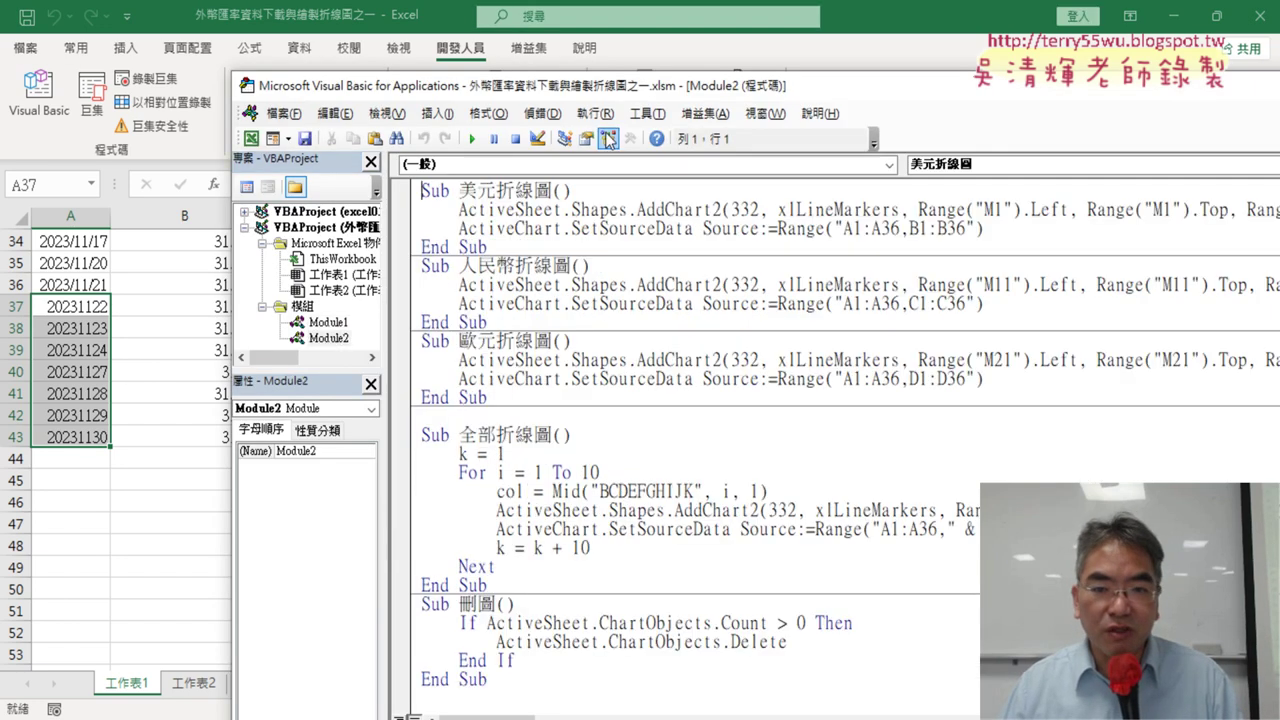
left_click_drag(598, 88, 350, 63)
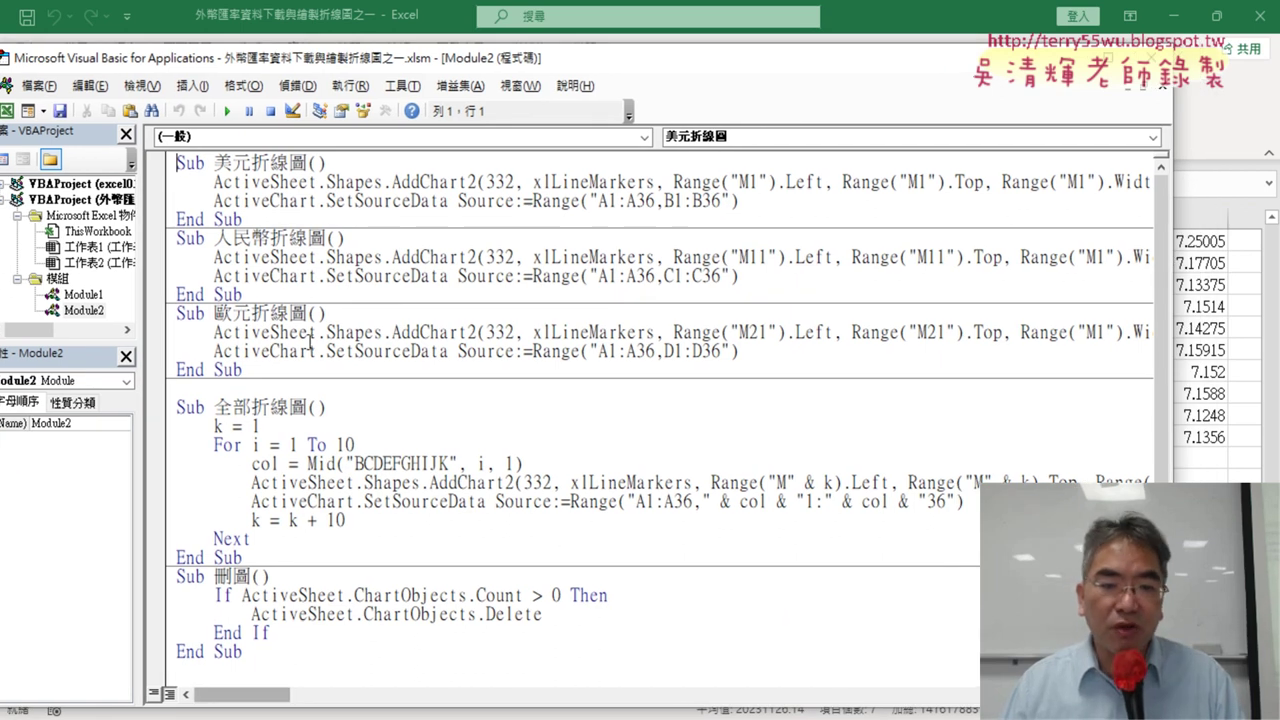
key("alt+F11")
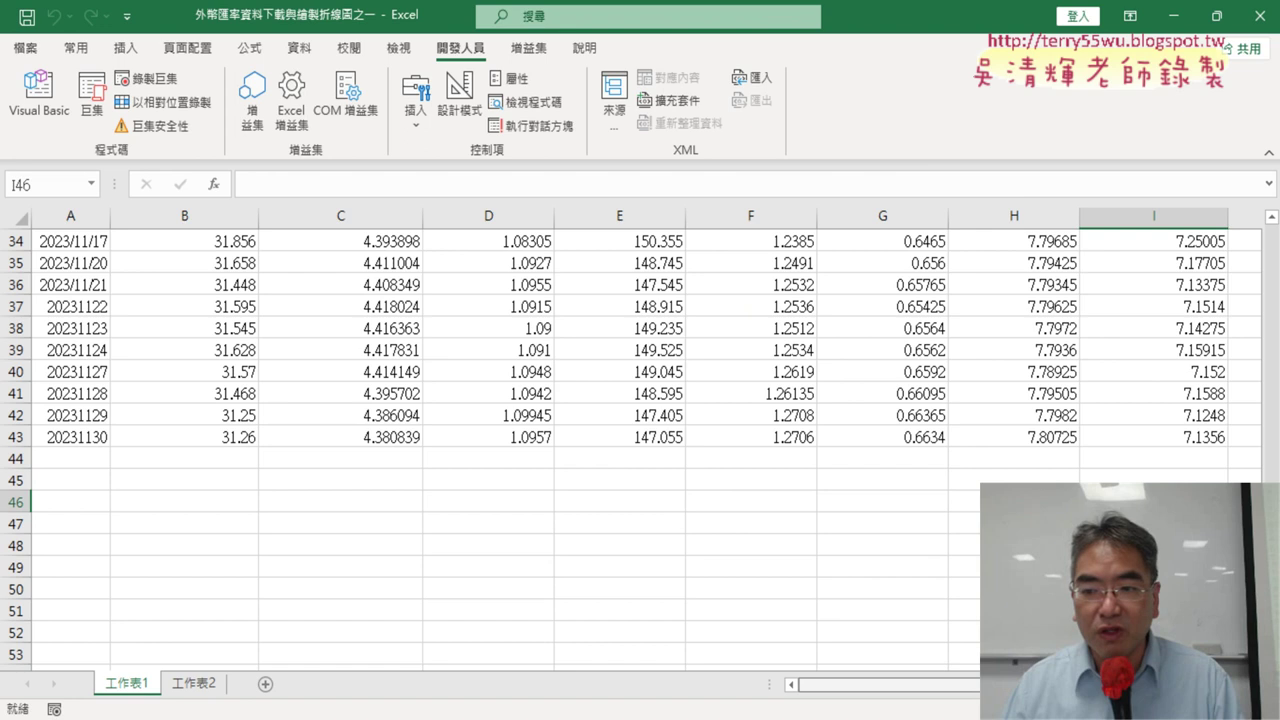
left_click_drag(880, 685, 1000, 685)
scroll(620, 450, "up", 4)
scroll(600, 450, "up", 7)
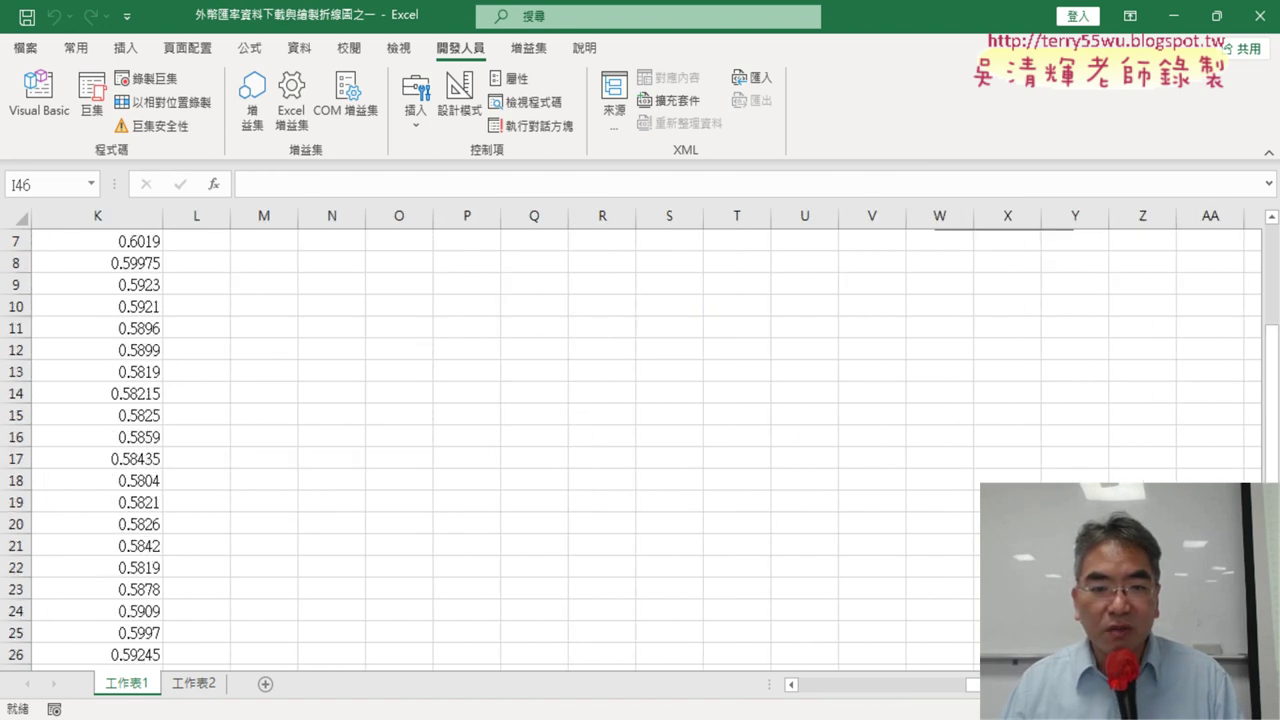
left_click(39, 95)
left_click(510, 182)
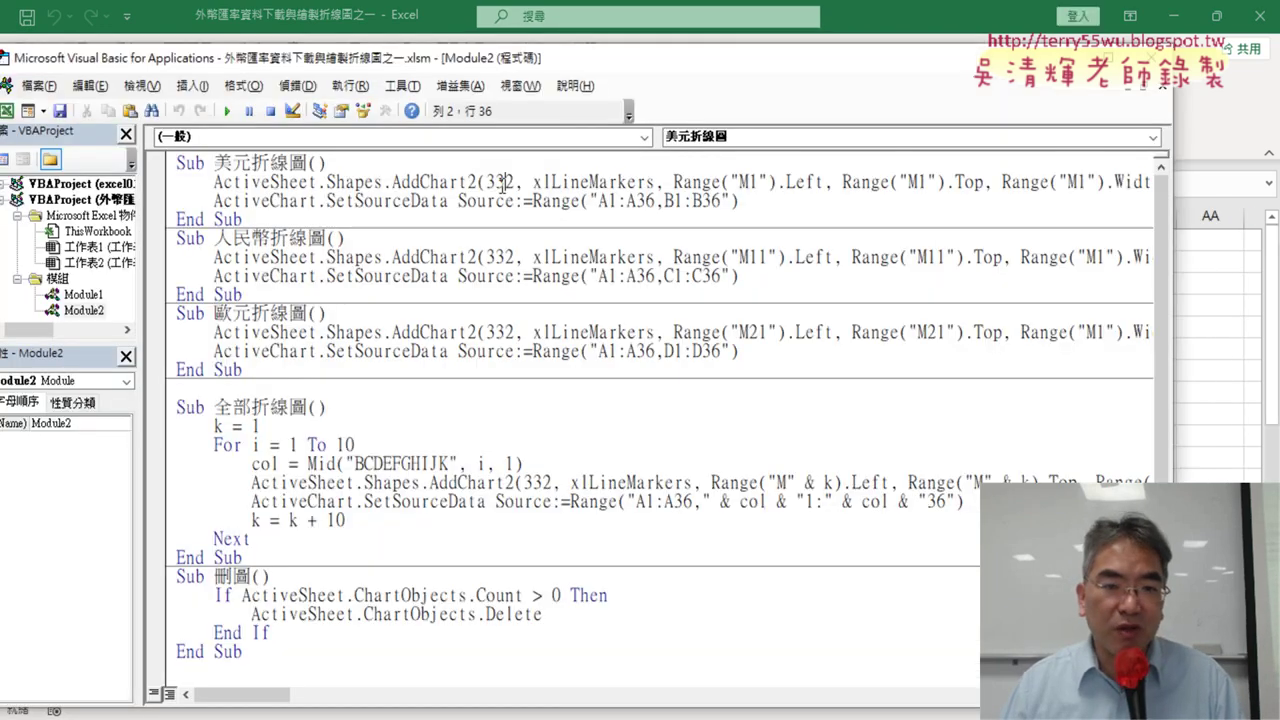
left_click_drag(521, 62, 983, 71)
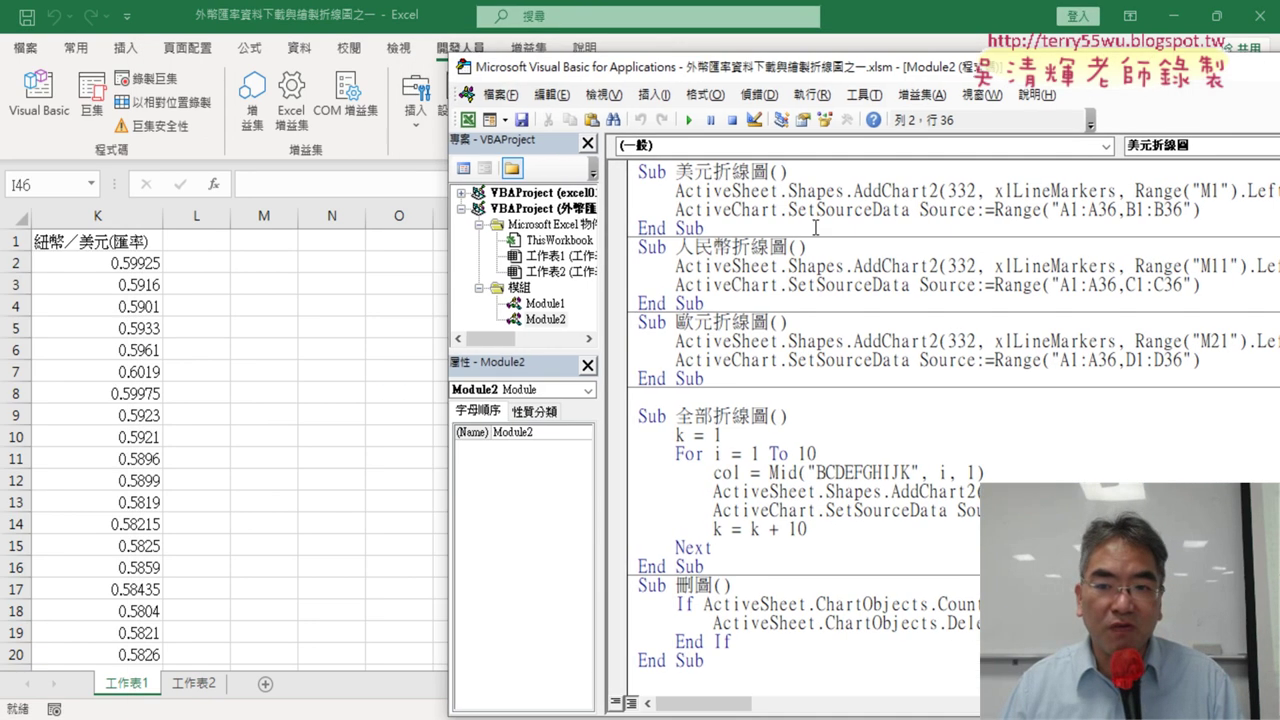
Run the 美元折線圖 macro to draw the 美元／新台幣 line chart from rows 1–36, then reopen the code
left_click(694, 209)
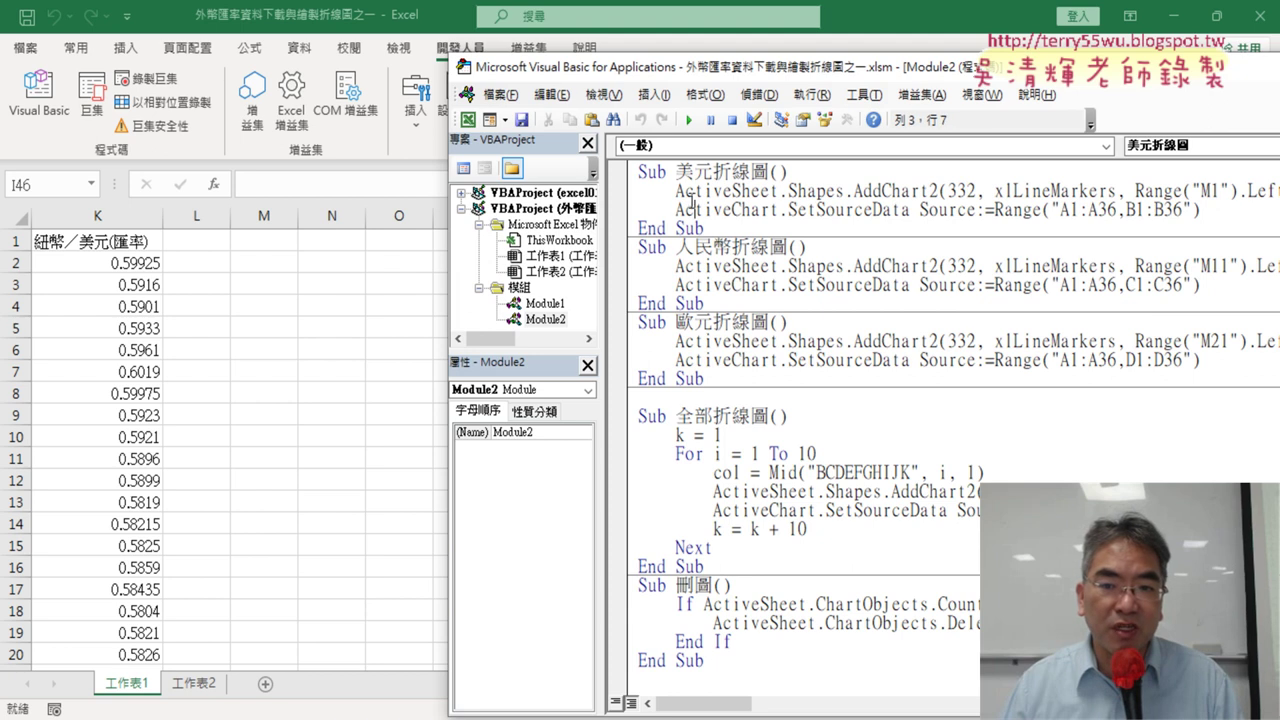
left_click(688, 119)
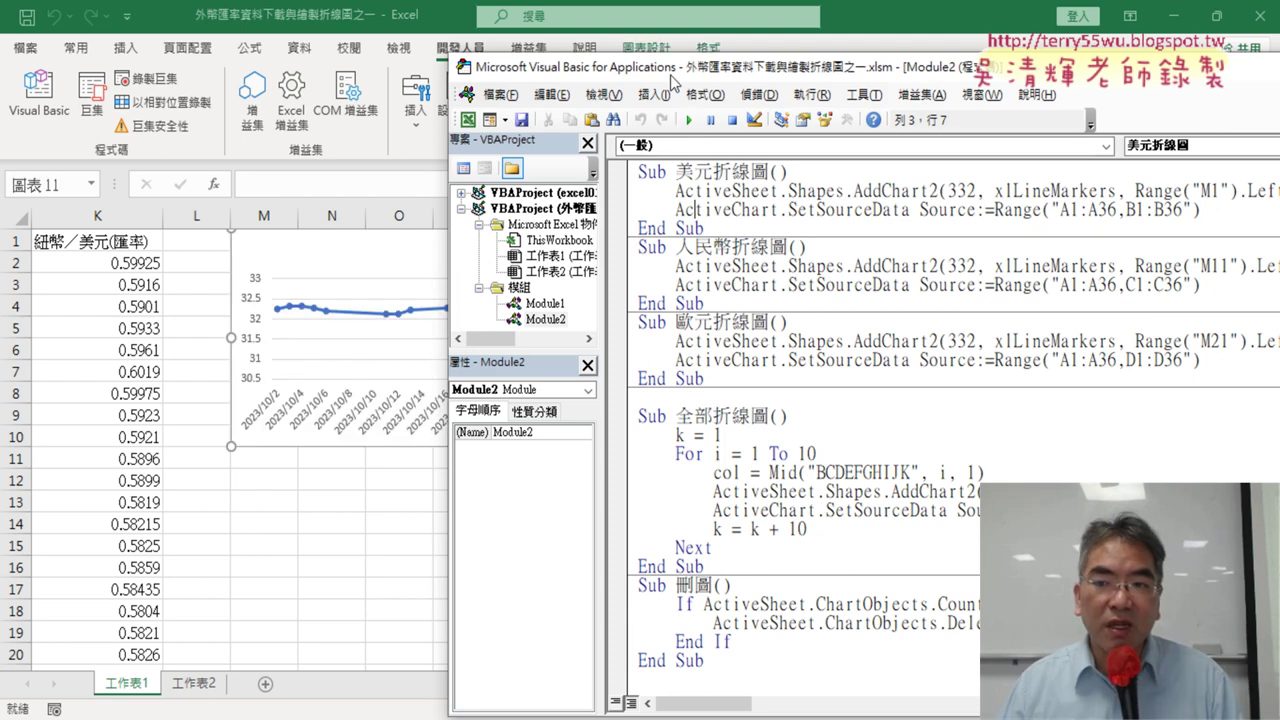
mouse_move(670, 75)
left_mouse_down()
mouse_move(653, 121)
mouse_move(133, 142)
left_mouse_up()
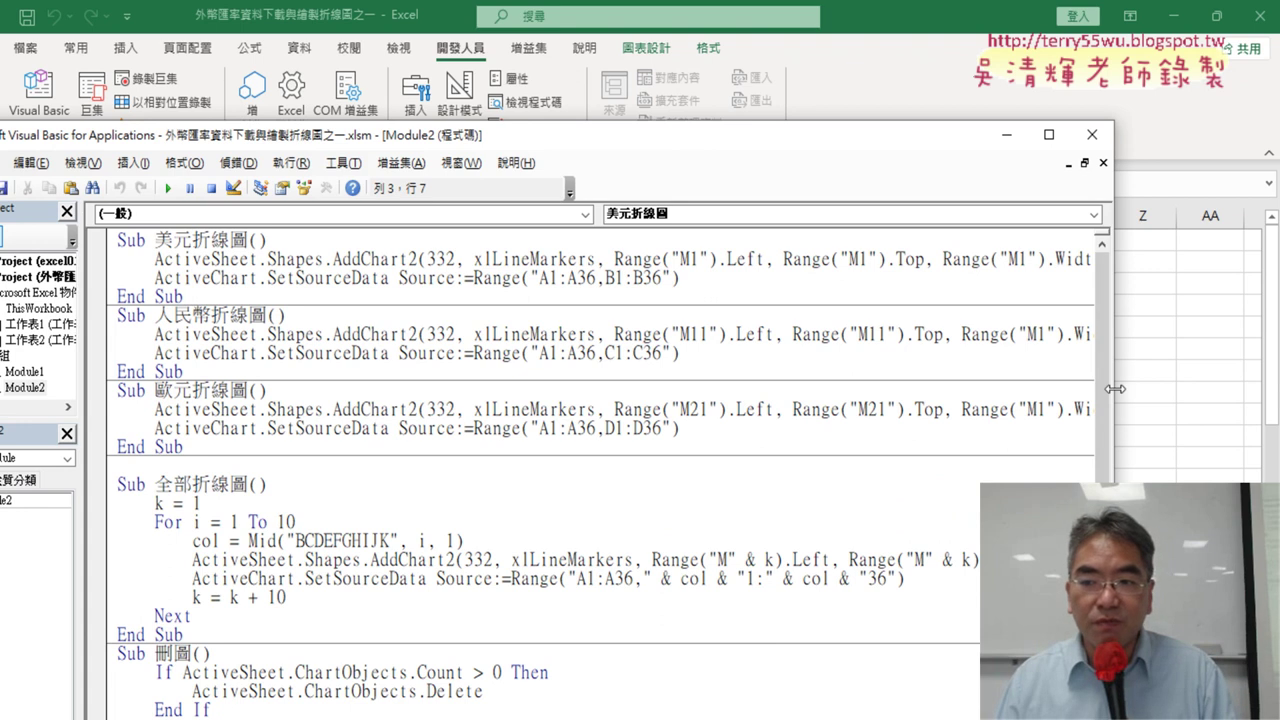
left_click_drag(1112, 390, 1212, 390)
left_click_drag(641, 279, 661, 279)
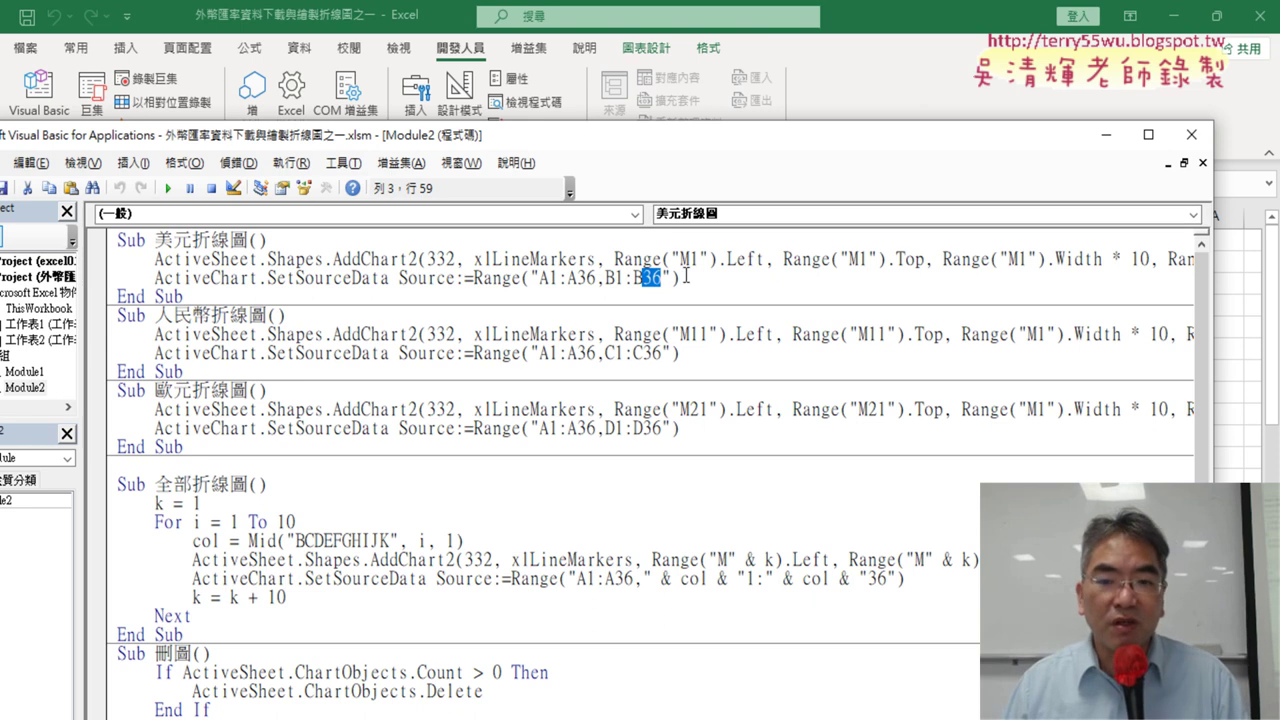
left_click(866, 102)
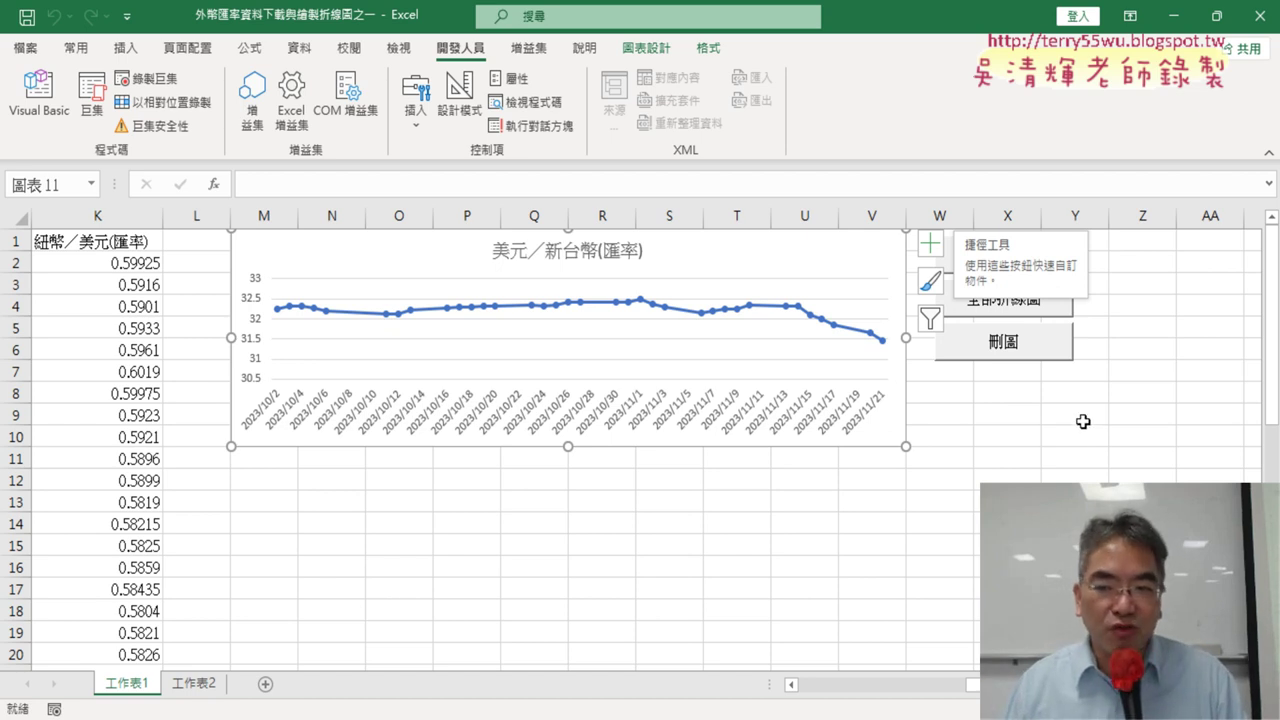
left_click(1052, 451)
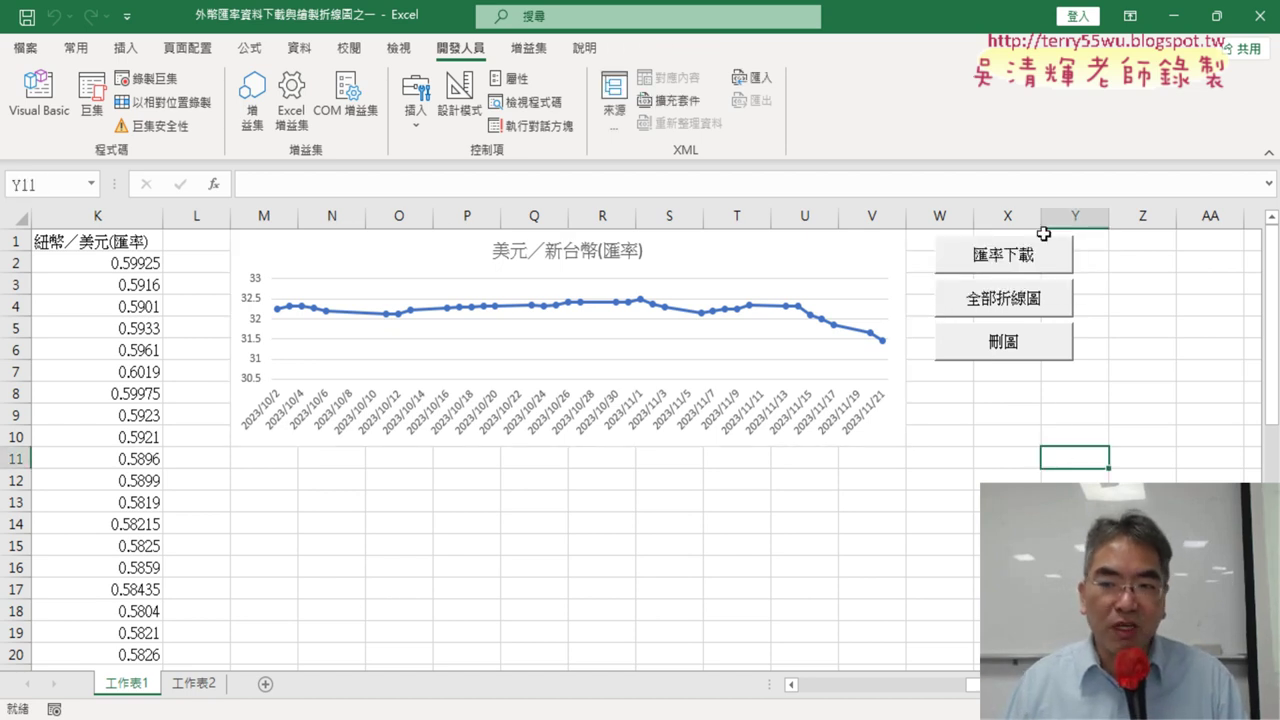
left_click(22, 117)
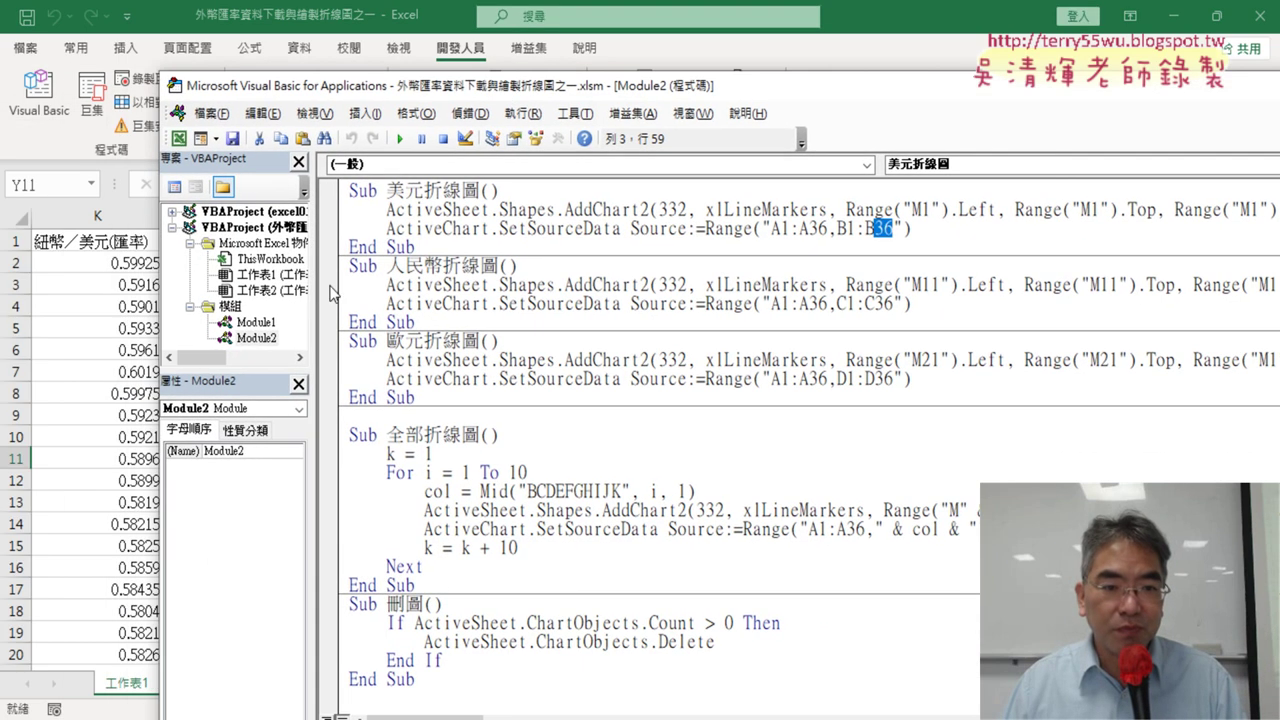
Open Module1 and remove the breakpoints on Call 修正日期 and Columns("A").AutoFit
left_click_drag(313, 279, 418, 279)
left_click(256, 338)
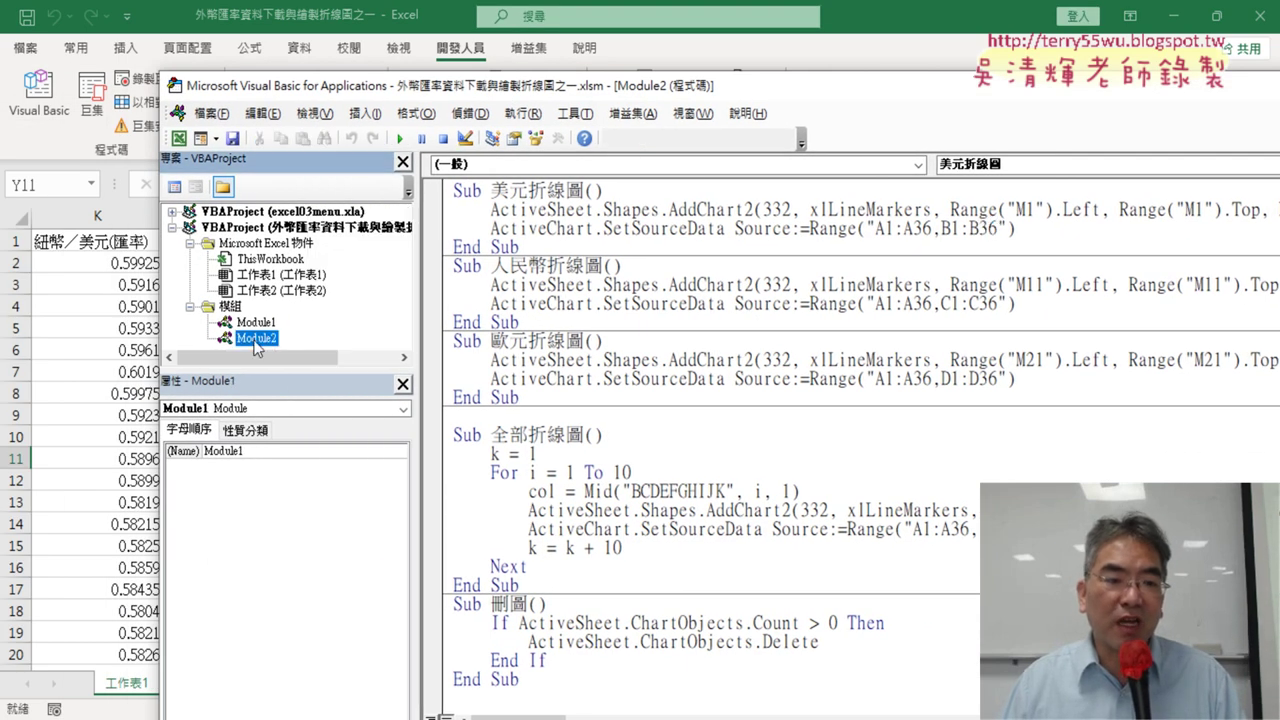
left_click(252, 324)
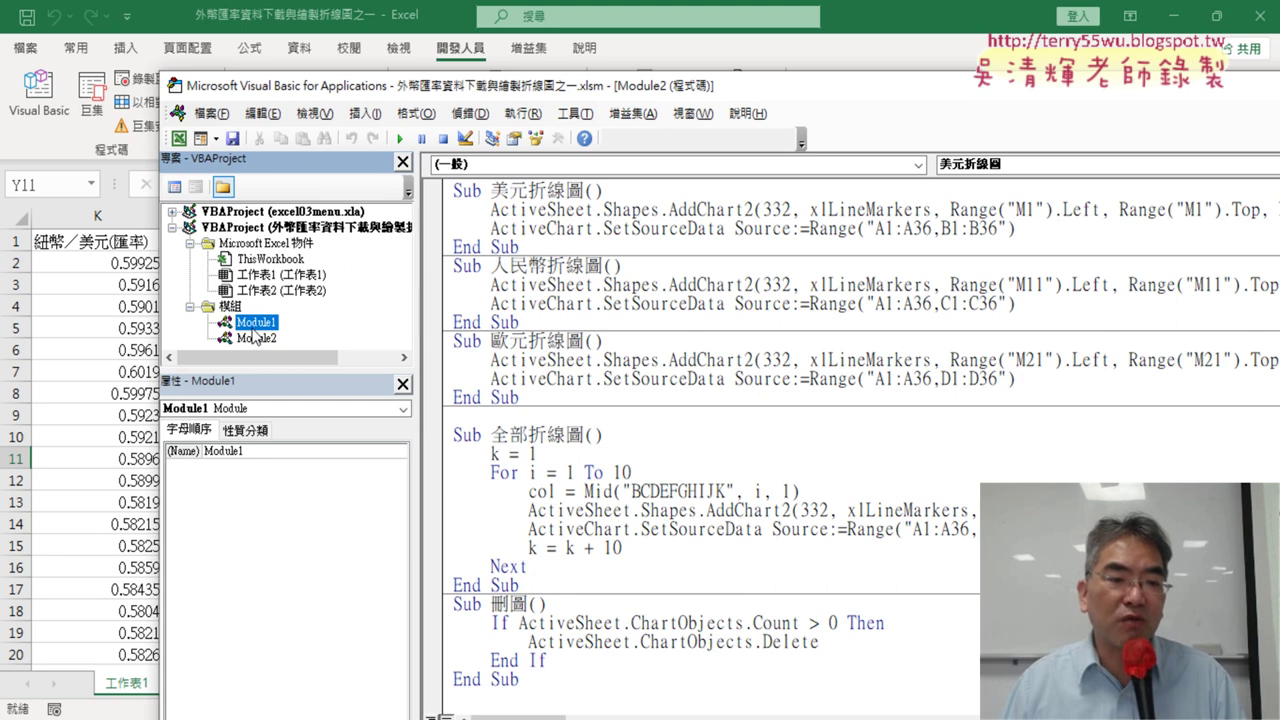
double_click(256, 322)
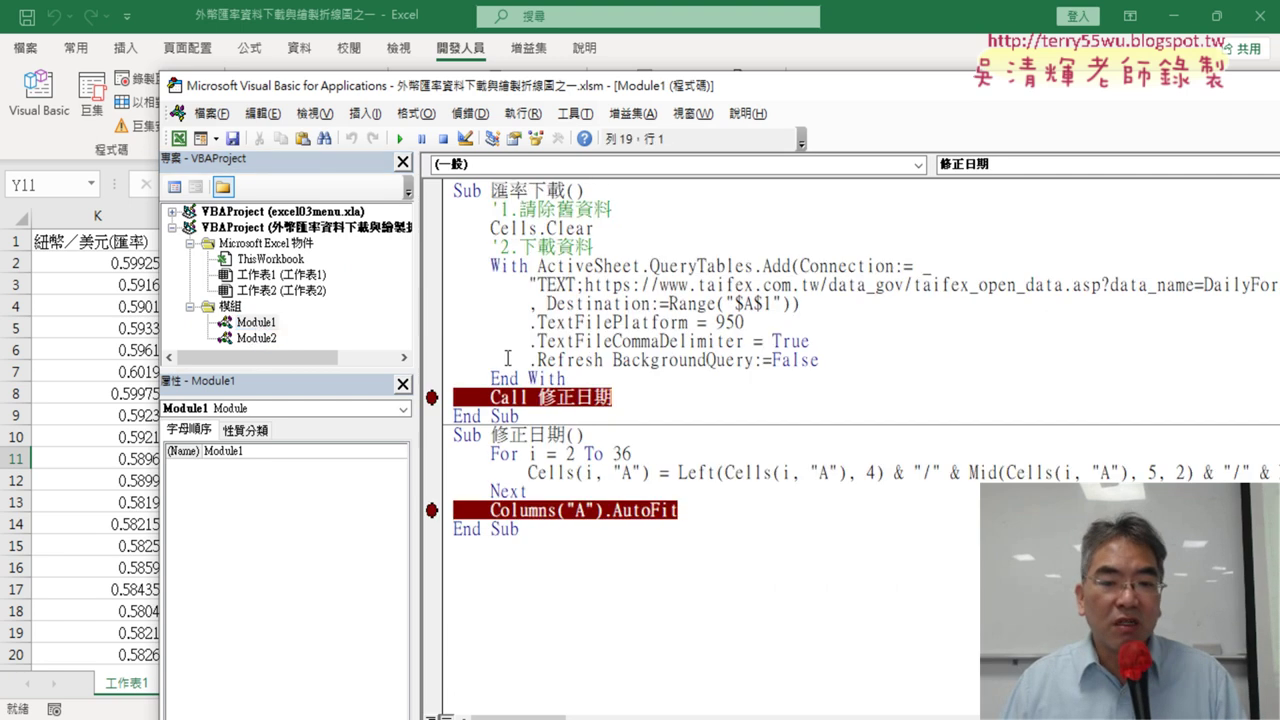
left_click(640, 373)
left_click(435, 398)
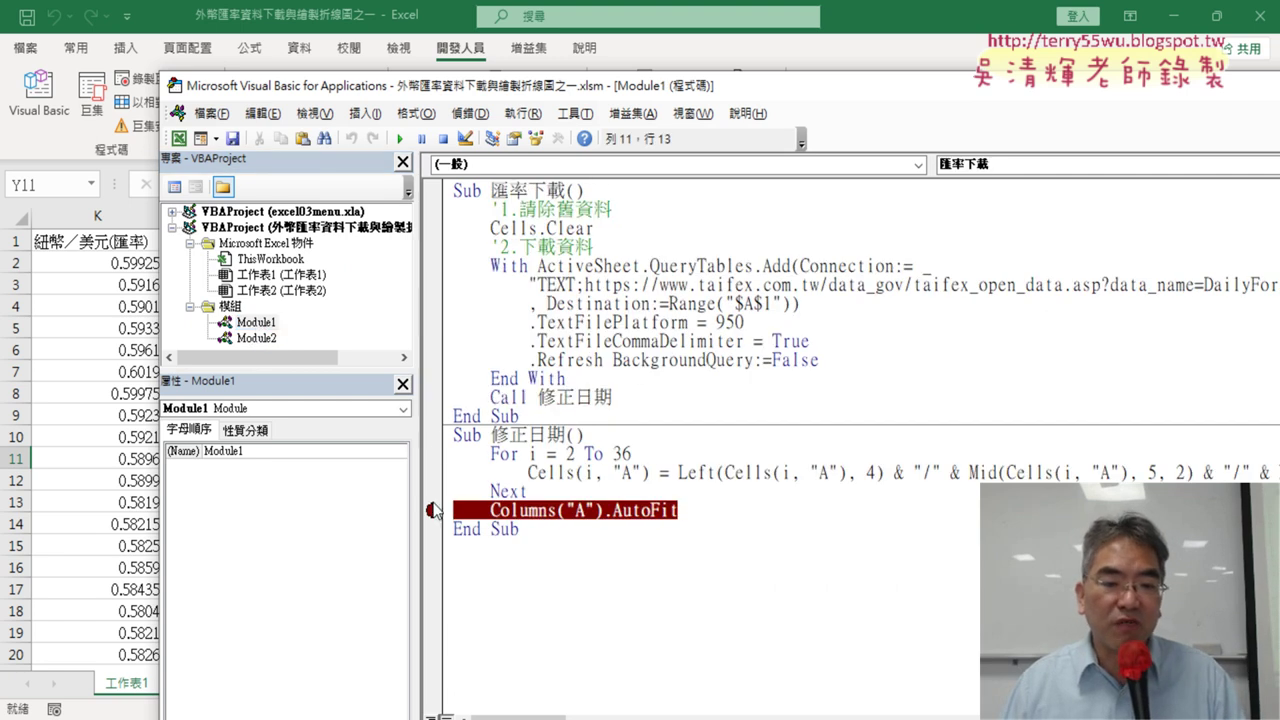
left_click(433, 510)
double_click(620, 454)
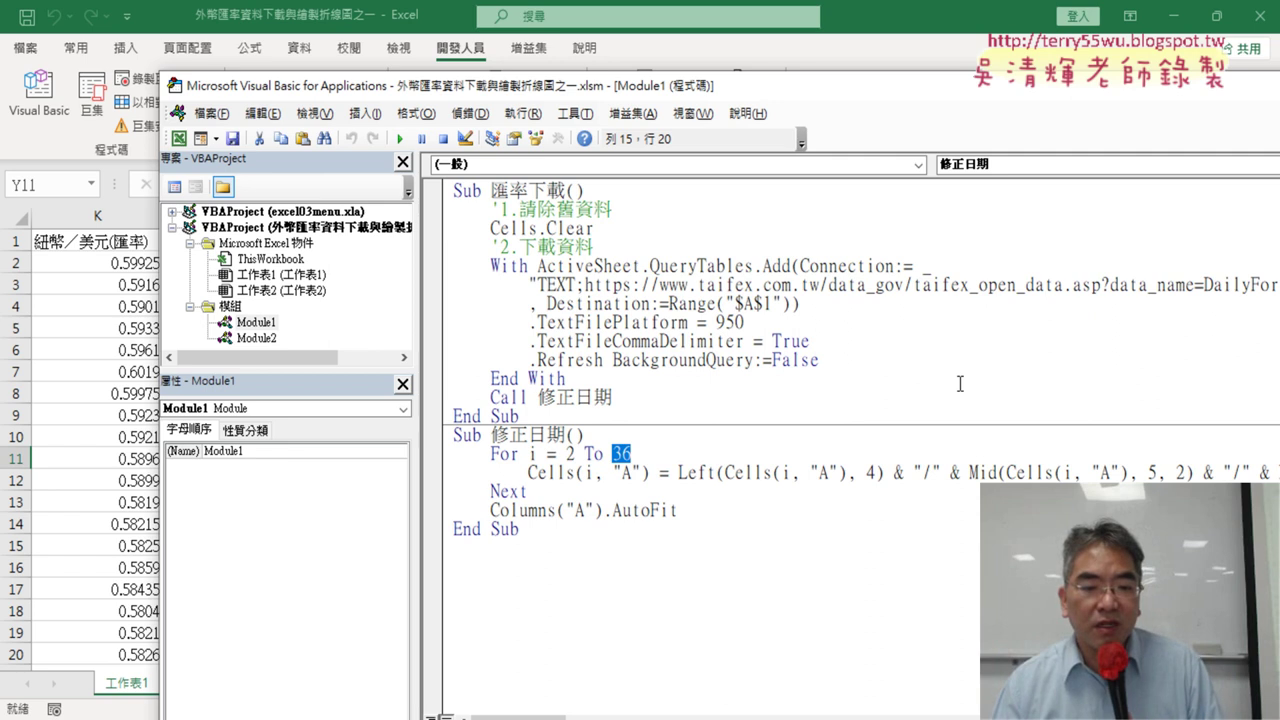
left_click_drag(600, 86, 687, 60)
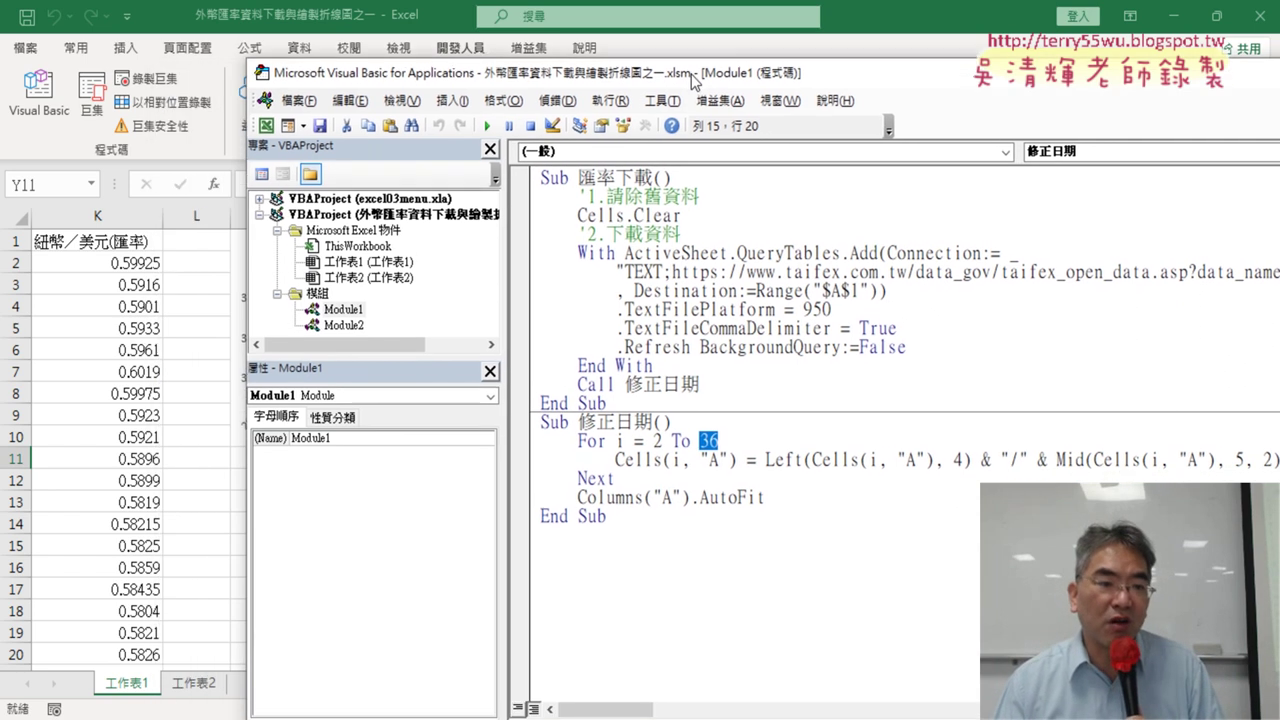
Jump down column A from A1 to find the data now ends at row 43, then reopen Module1
left_click(105, 638)
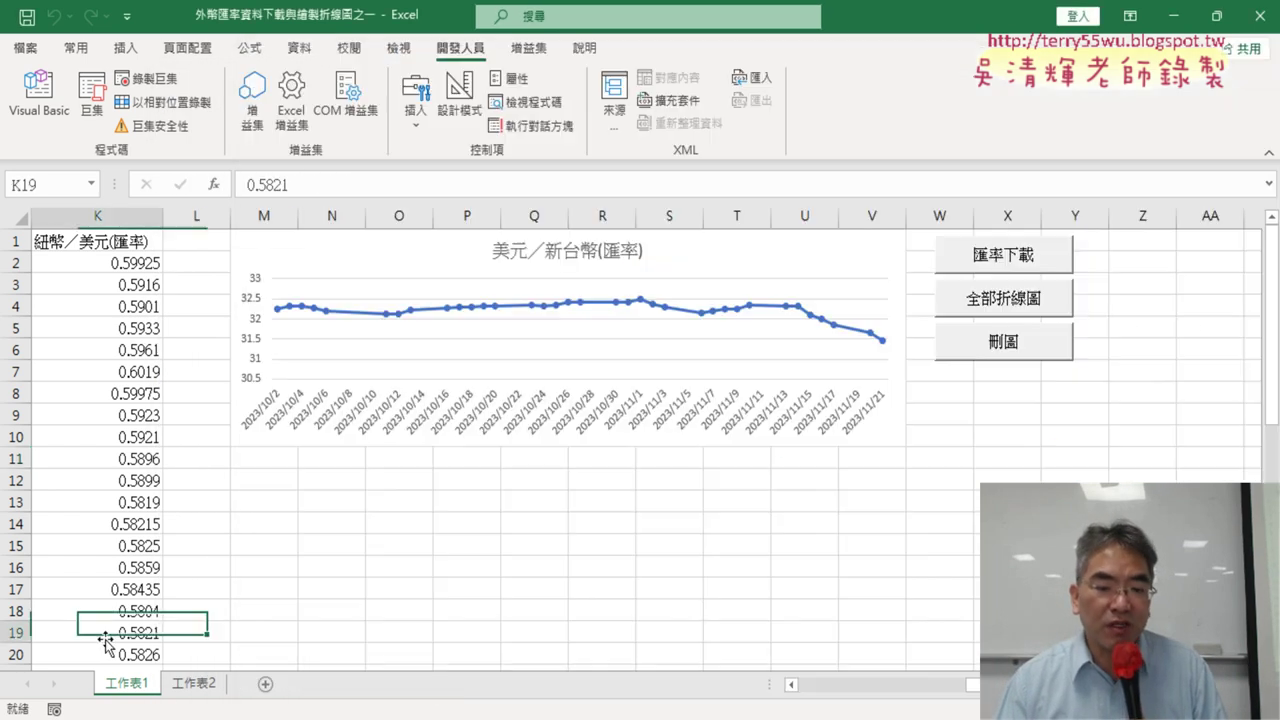
left_click_drag(972, 685, 830, 685)
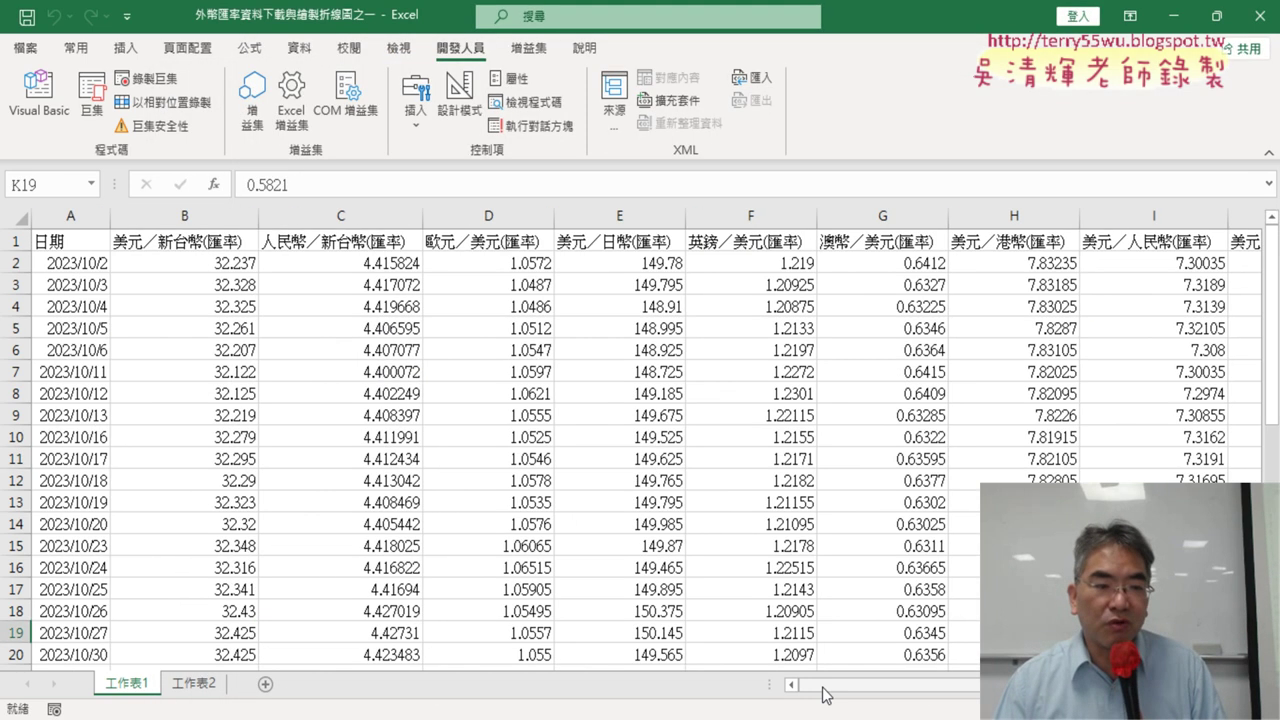
left_click(76, 241)
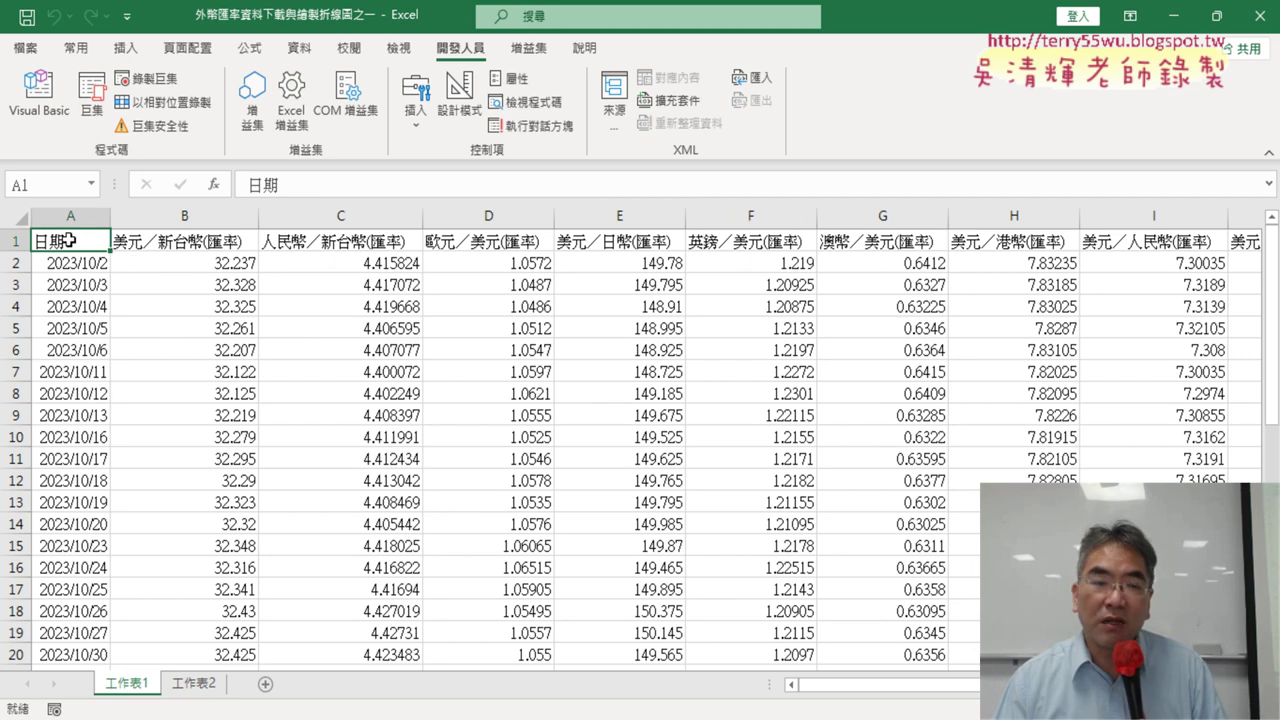
left_click(72, 216)
left_click(70, 242)
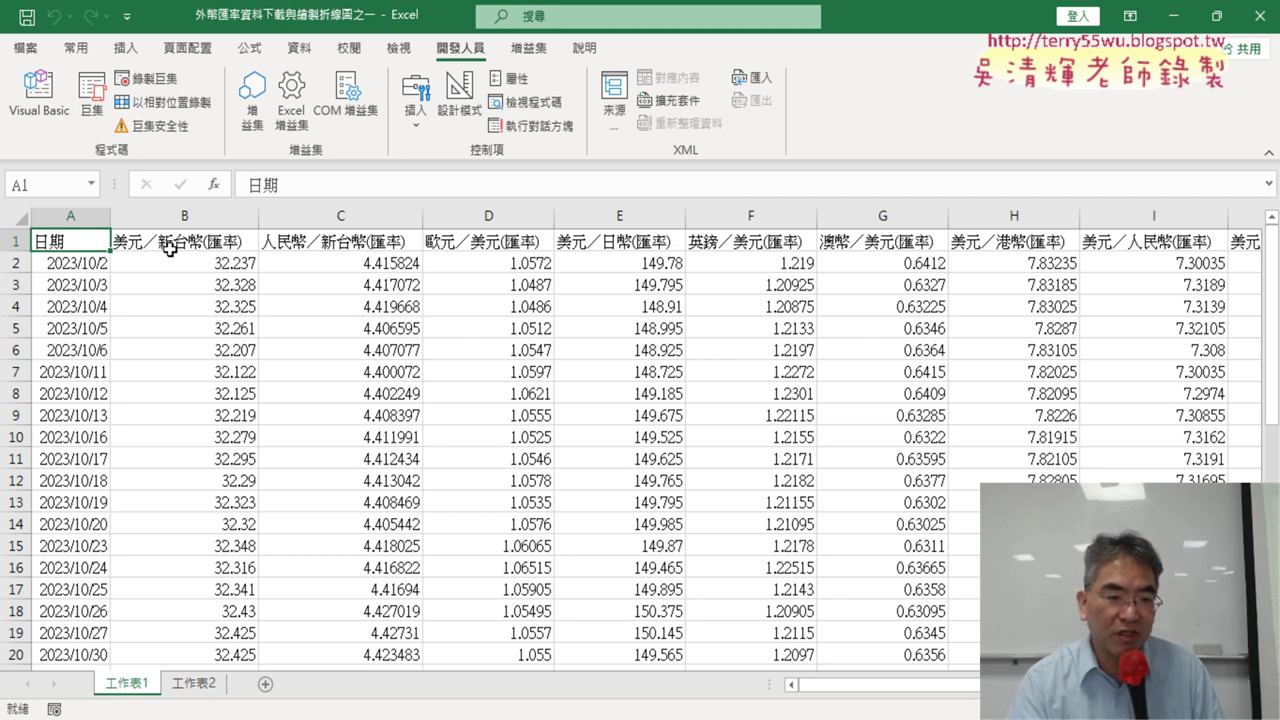
key("ctrl+Down")
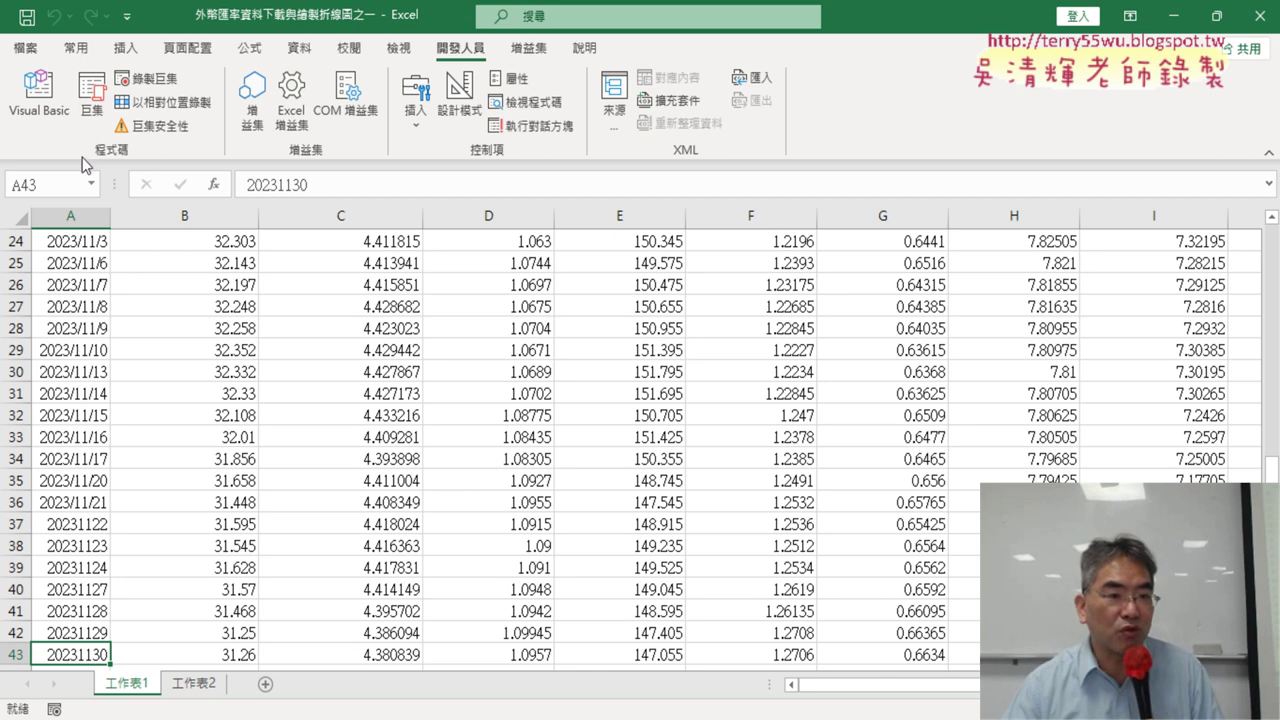
left_click(45, 110)
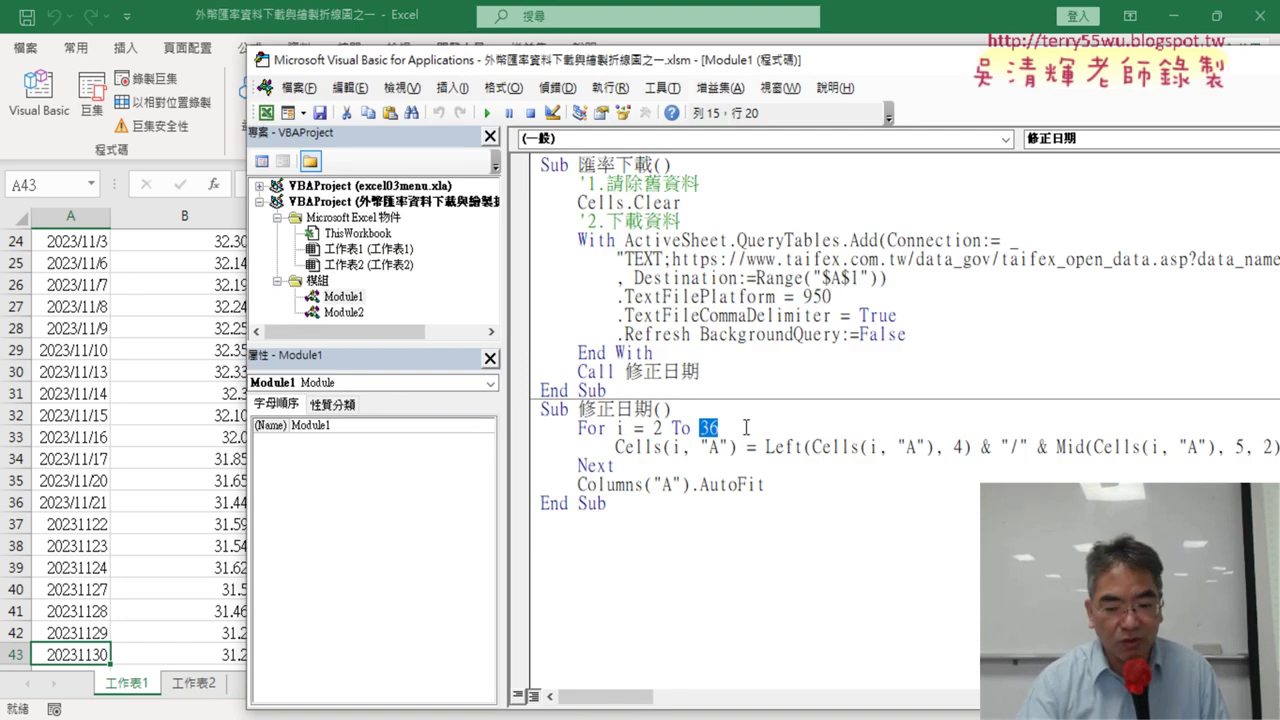
Replace the loop limit 36 with range("A1").End, picking End from IntelliSense
key("Delete")
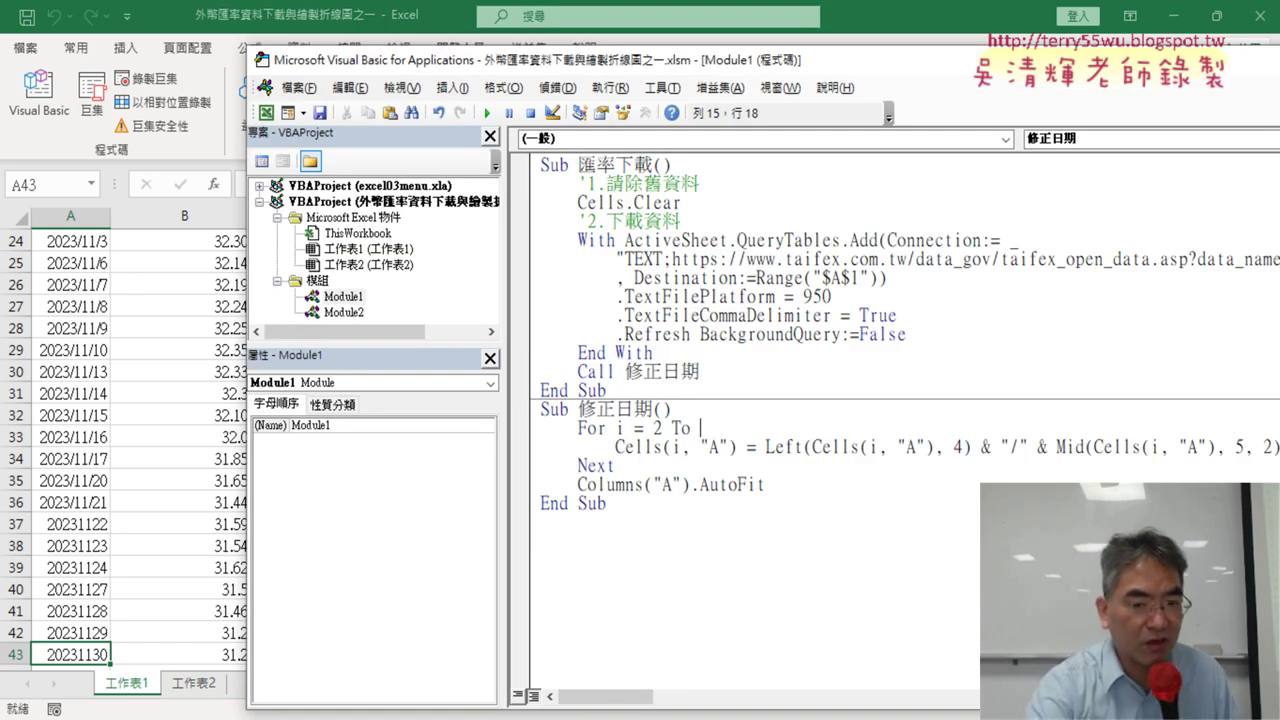
type("ㄜ")
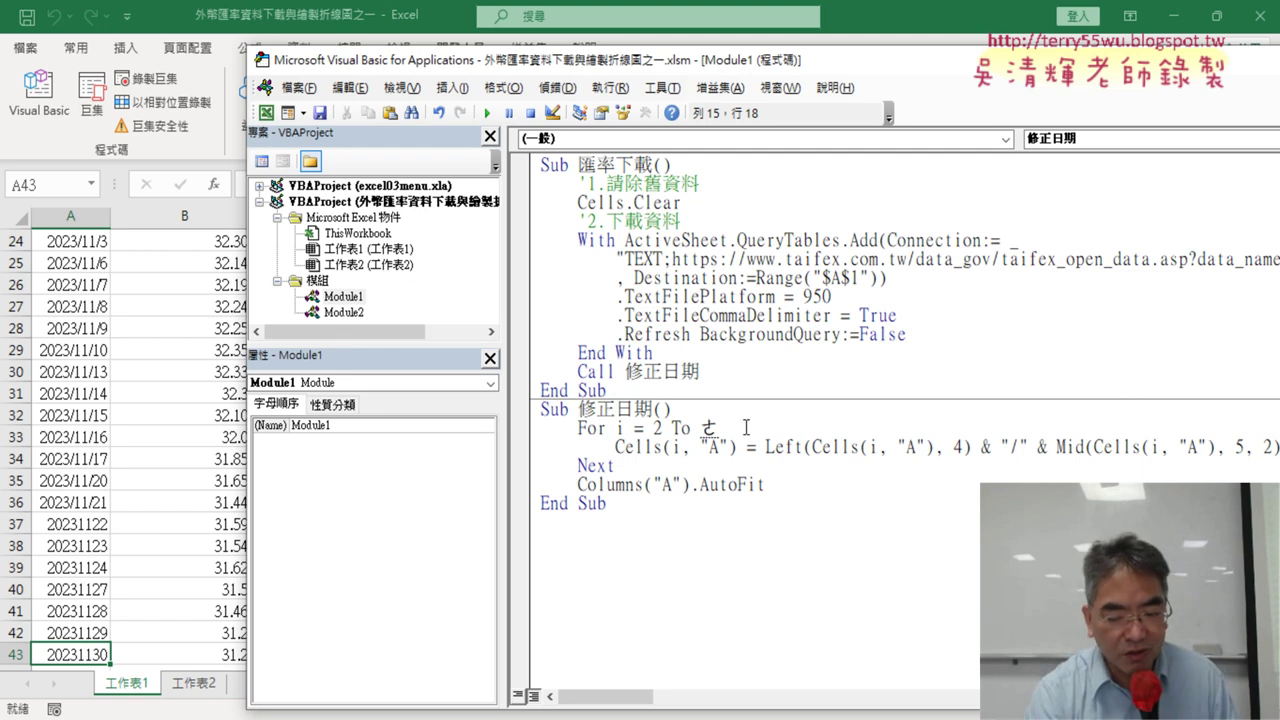
key("BackSpace")
type("r")
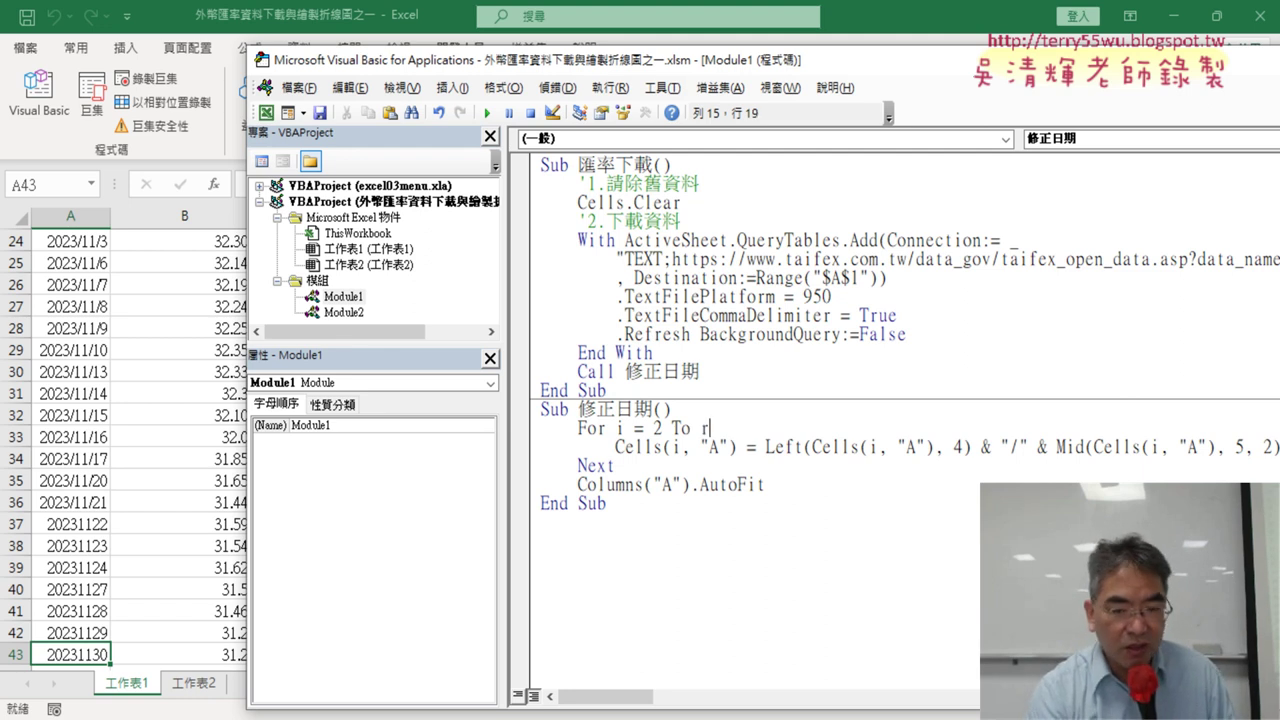
type("ang")
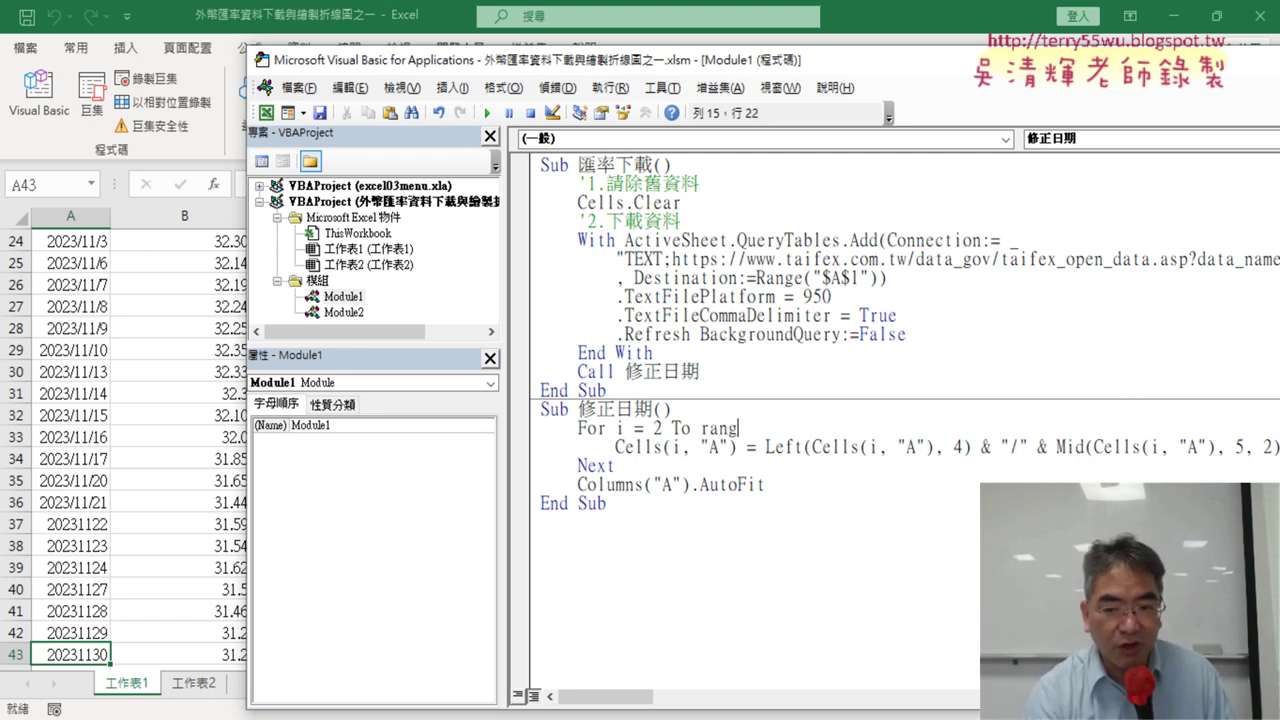
type("e(")
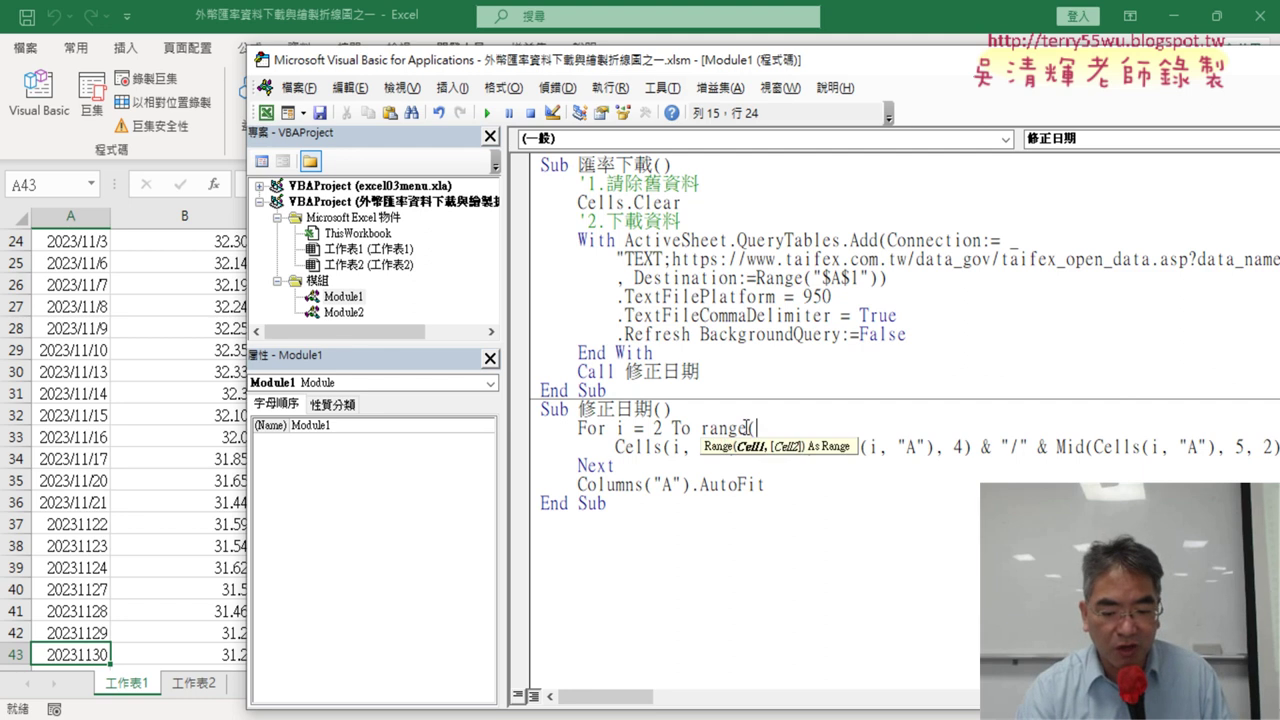
type("\"A1\"")
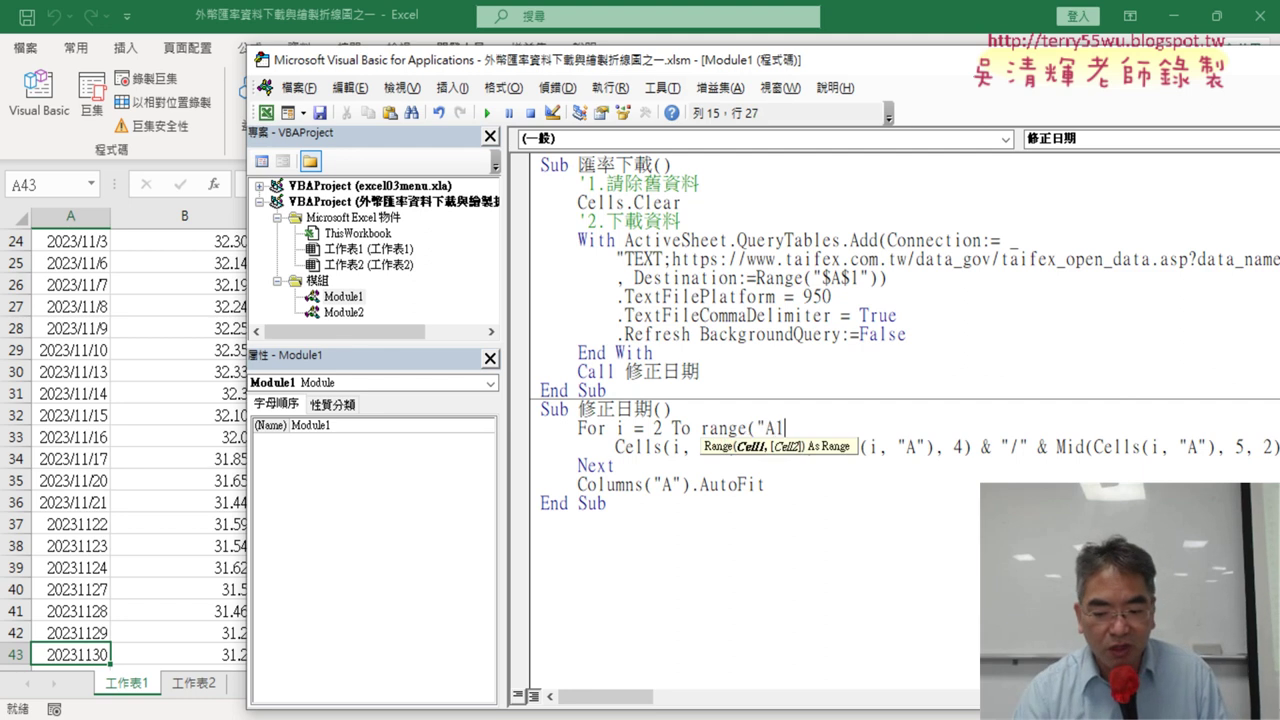
type(")")
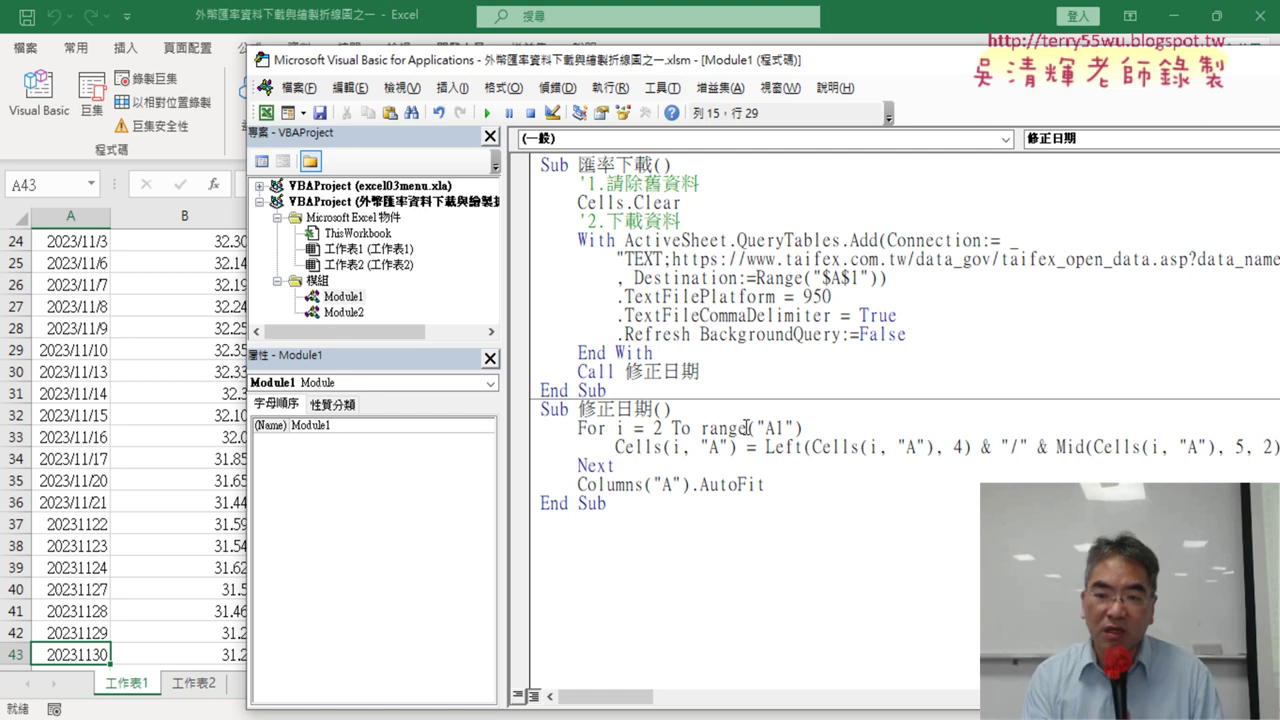
type(".")
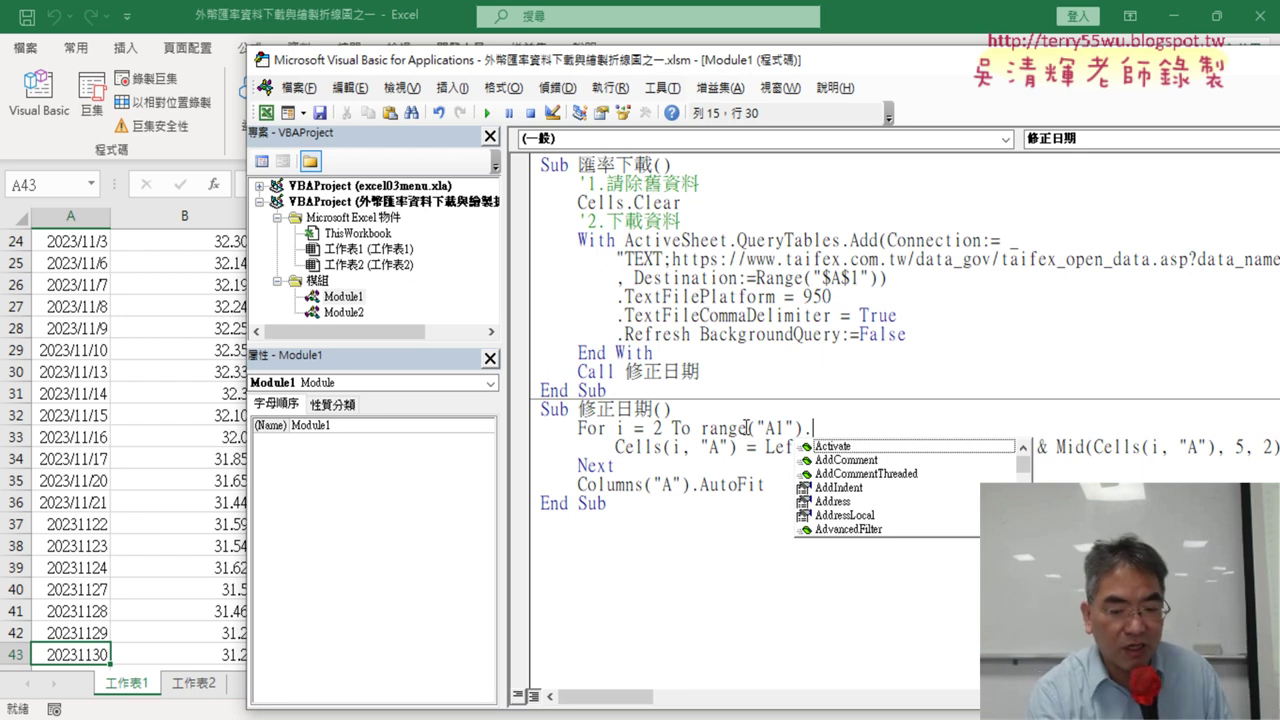
type("E")
key("Down")
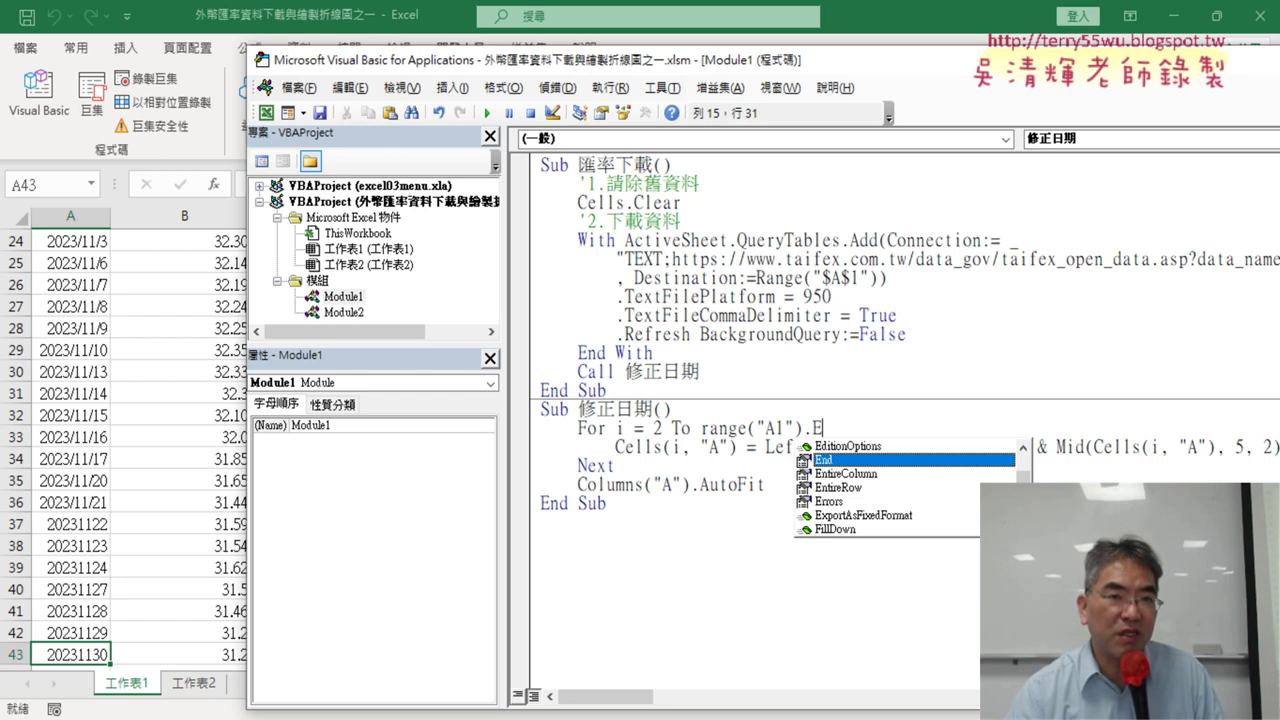
double_click(881, 462)
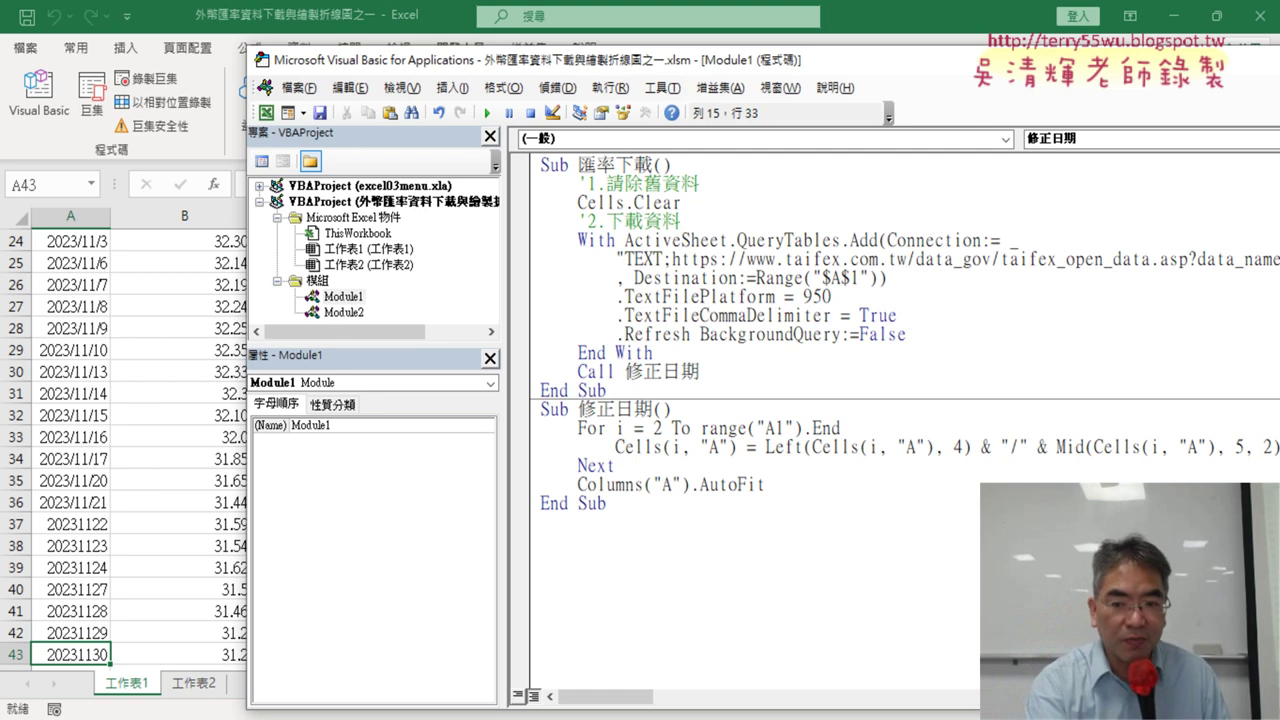
Complete the loop limit as range("A1").End(xlDown) by choosing the xlDown constant
type("(")
key("Down")
key("Down")
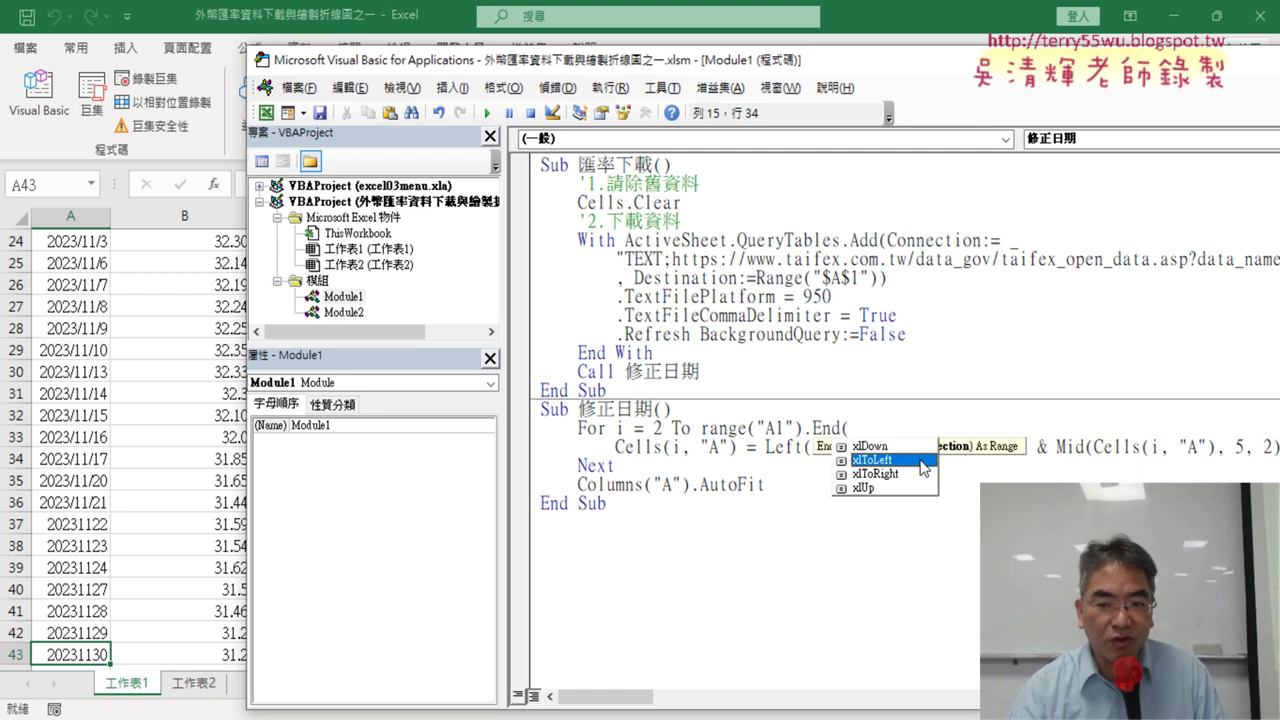
key("Down")
key("Down")
key("Up")
key("Up")
key("Up")
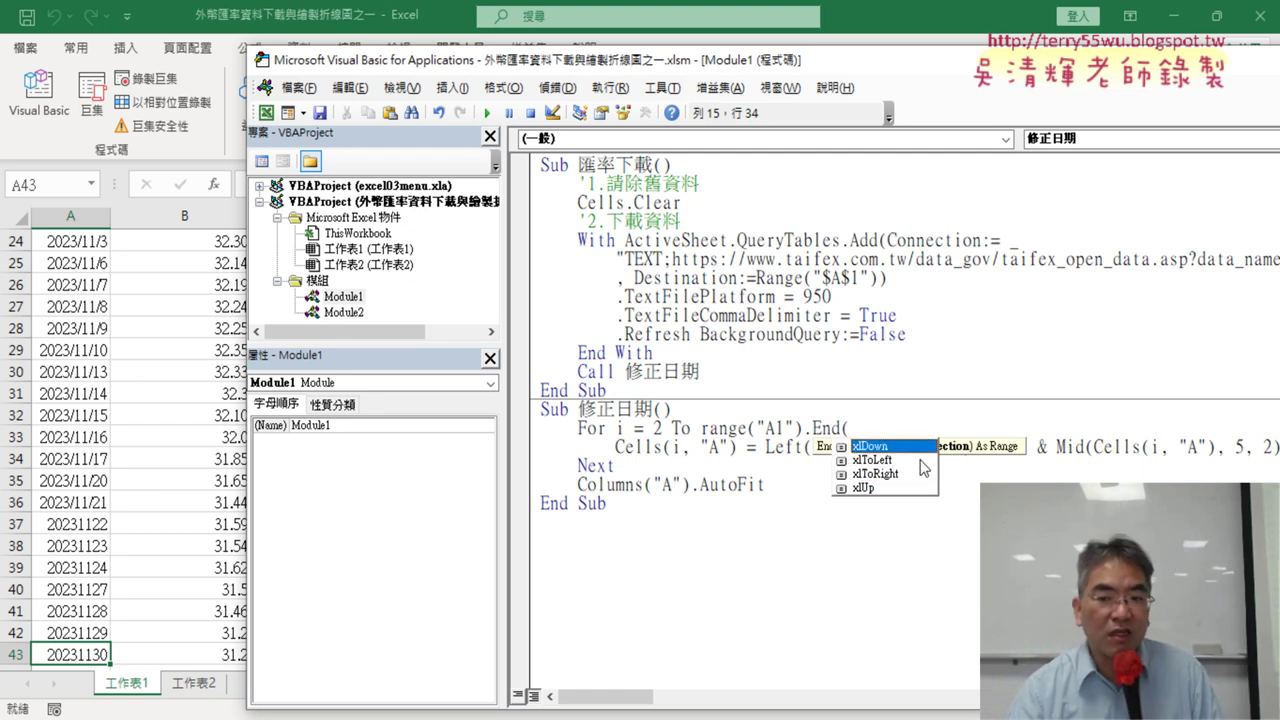
key("Down")
key("Down")
key("Up")
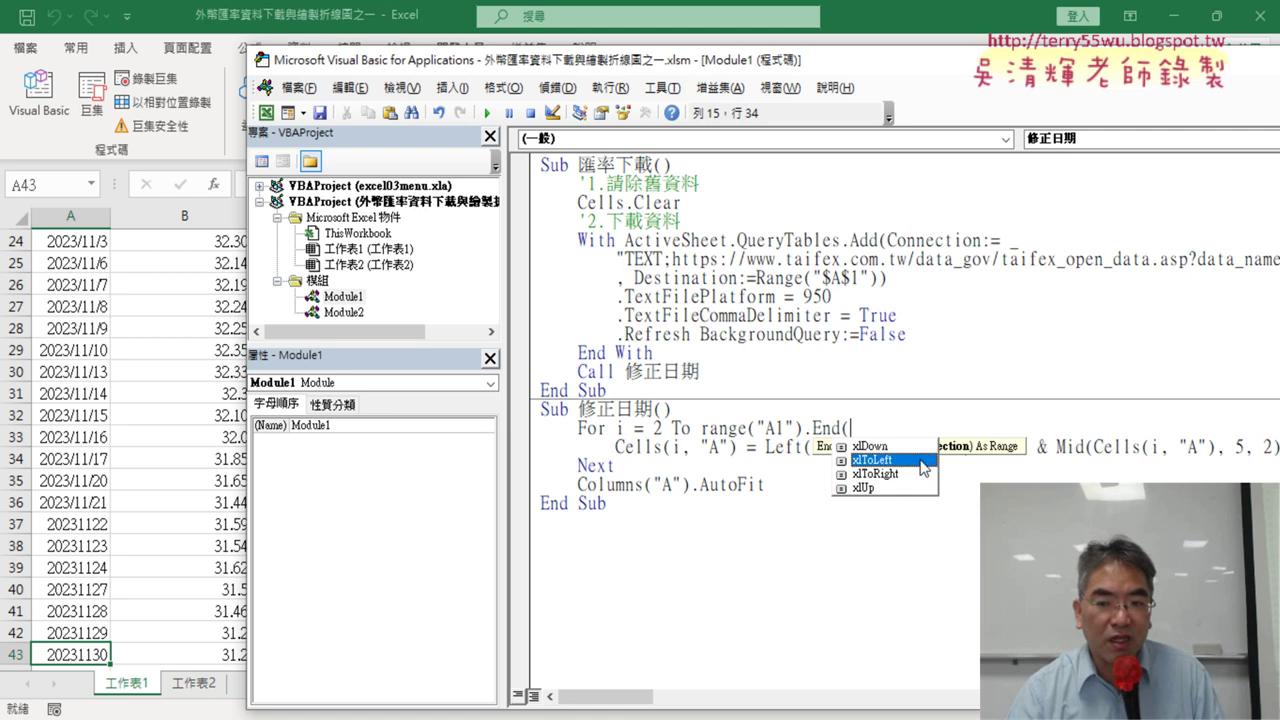
key("Up")
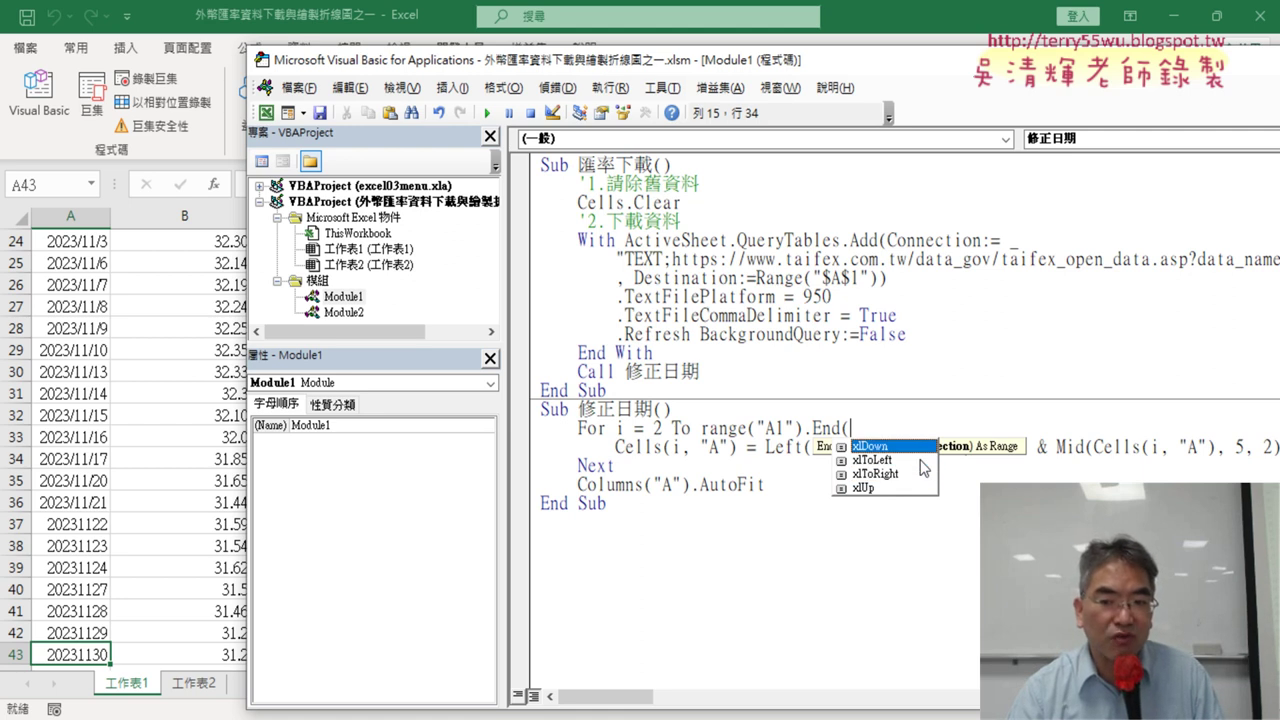
key("Down")
key("Up")
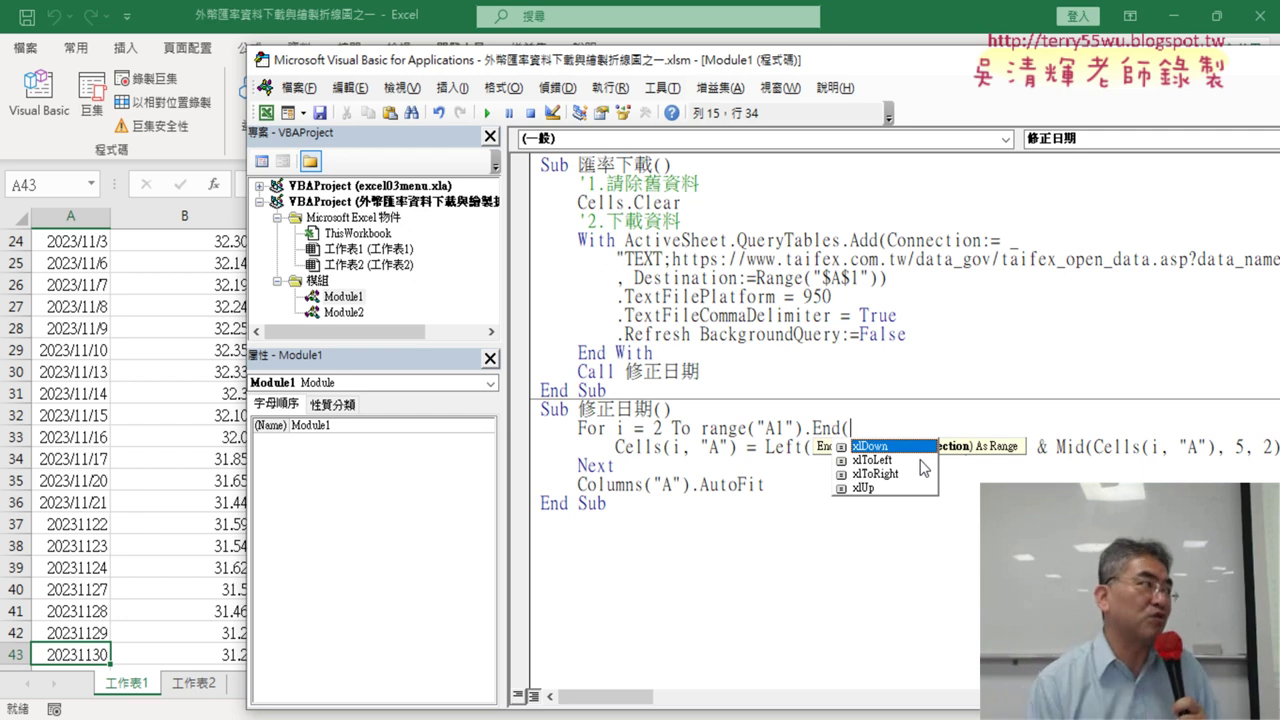
double_click(898, 452)
type(")")
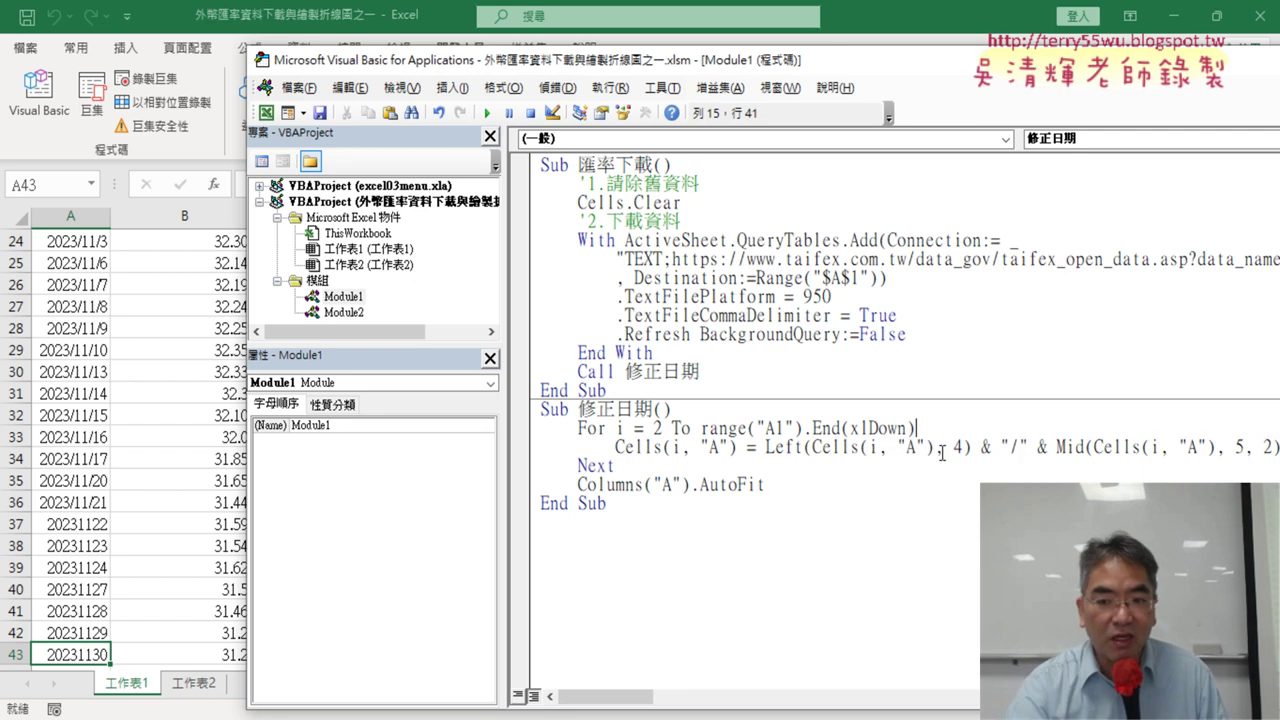
left_click_drag(702, 428, 935, 432)
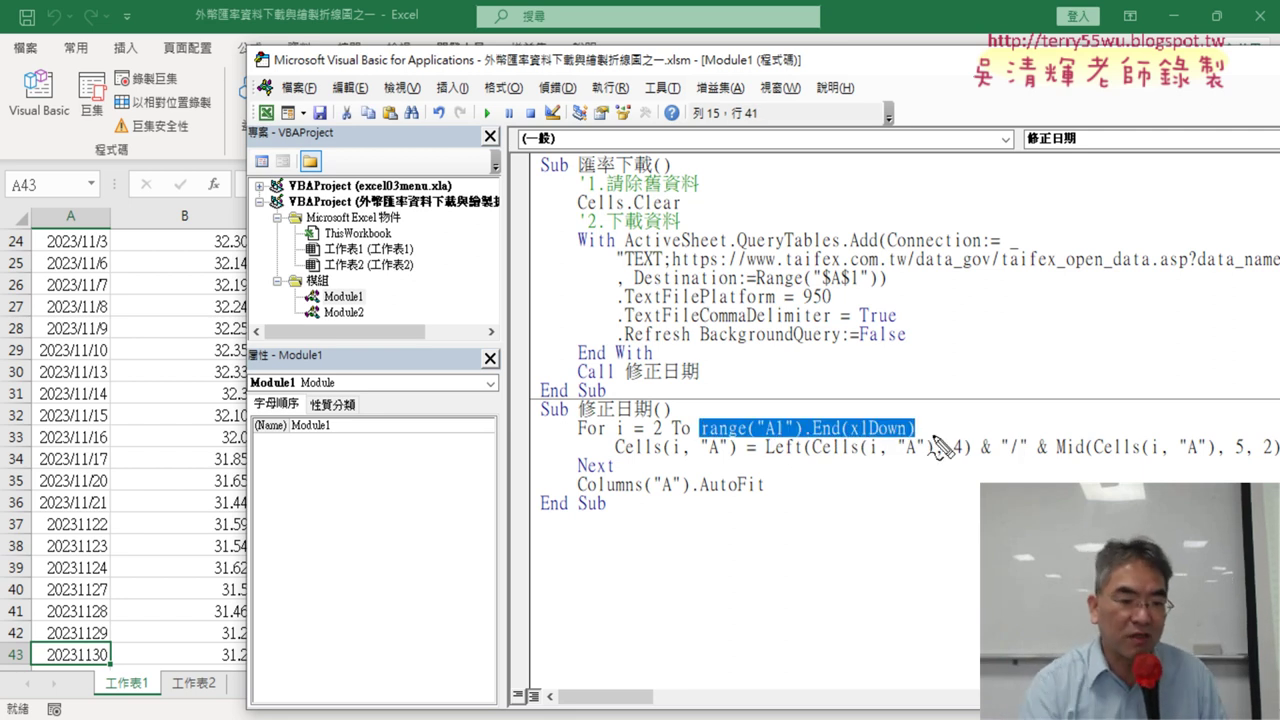
left_click_drag(940, 446, 38, 673)
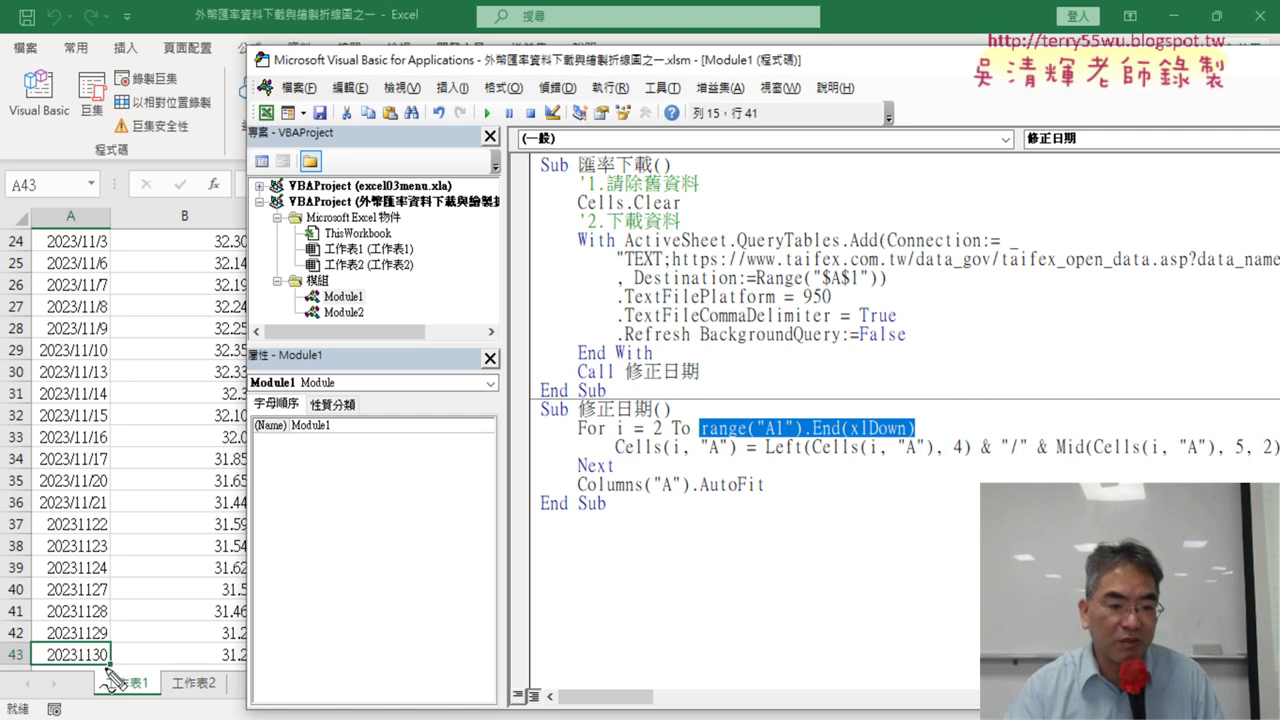
left_click_drag(46, 682, 110, 675)
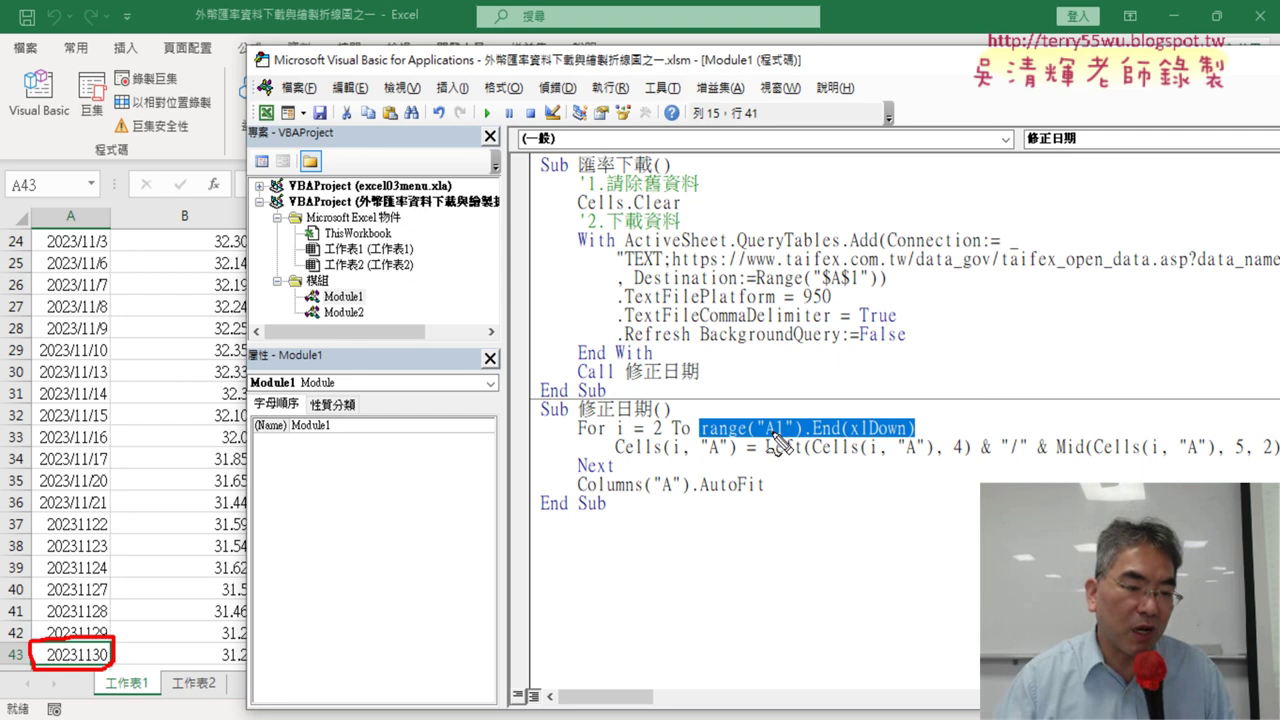
mouse_move(72, 628)
left_mouse_down()
mouse_move(20, 640)
mouse_move(36, 636)
left_mouse_up()
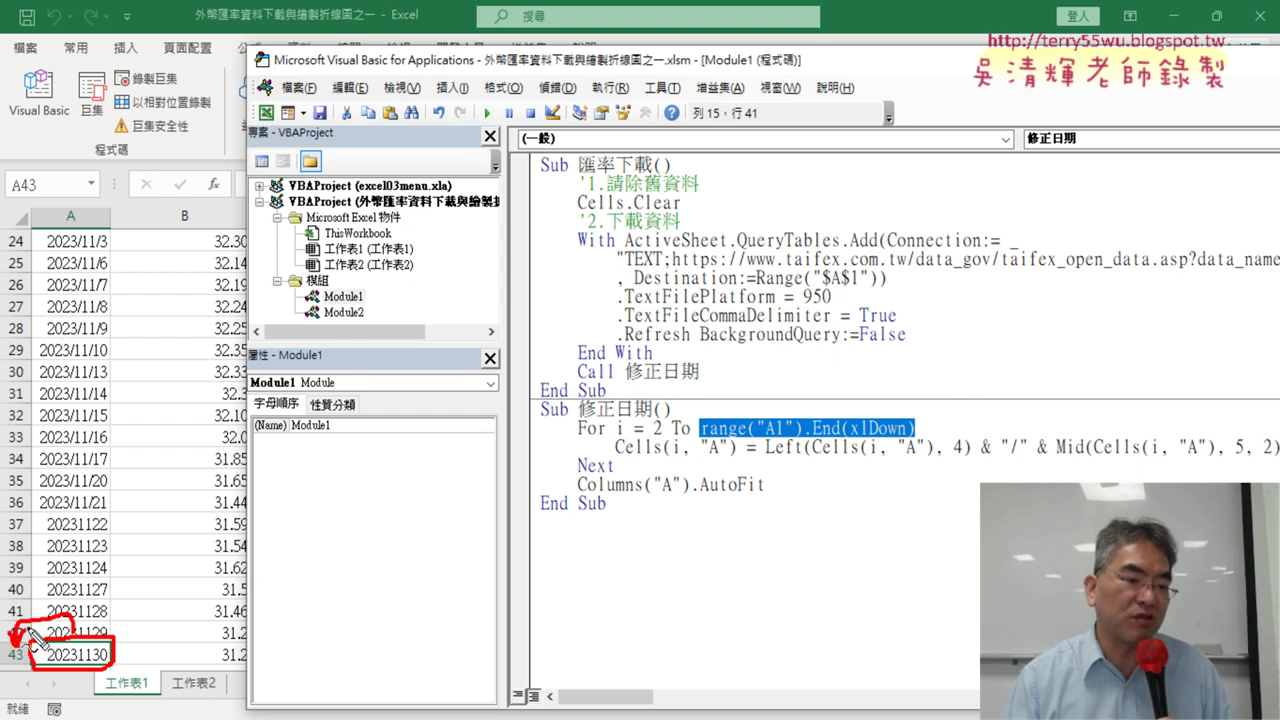
key("Escape")
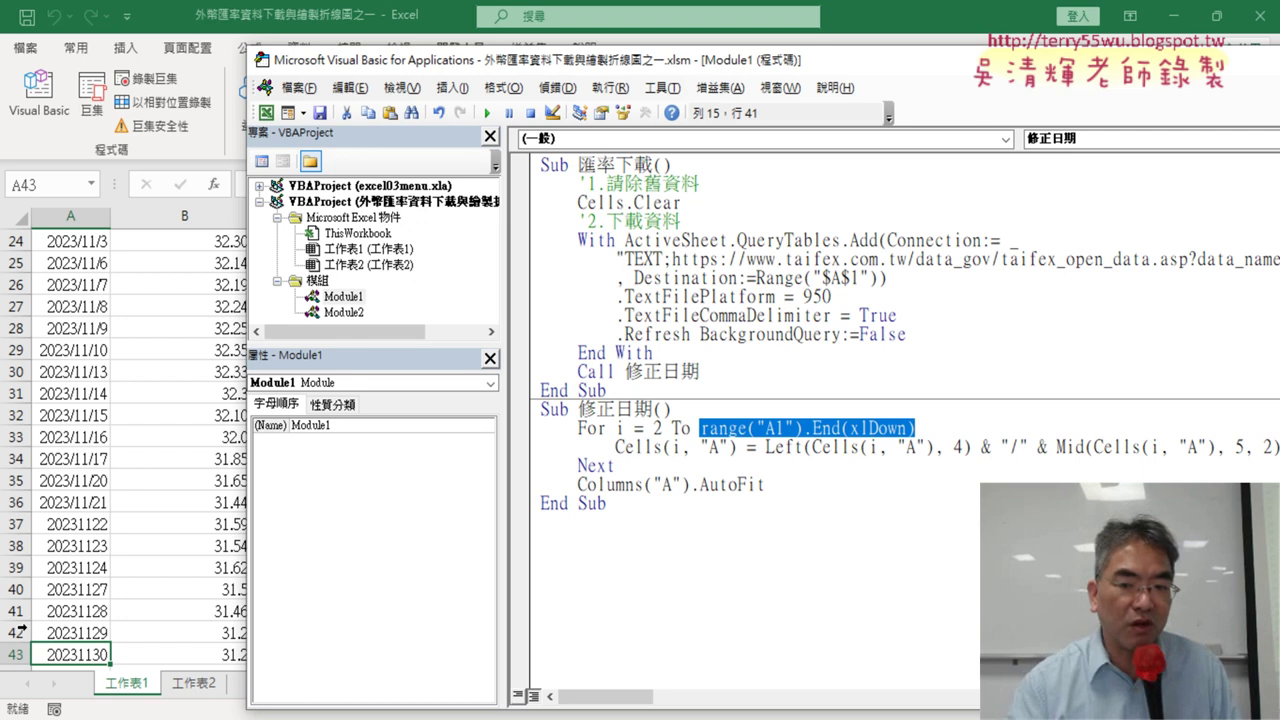
left_click(930, 428)
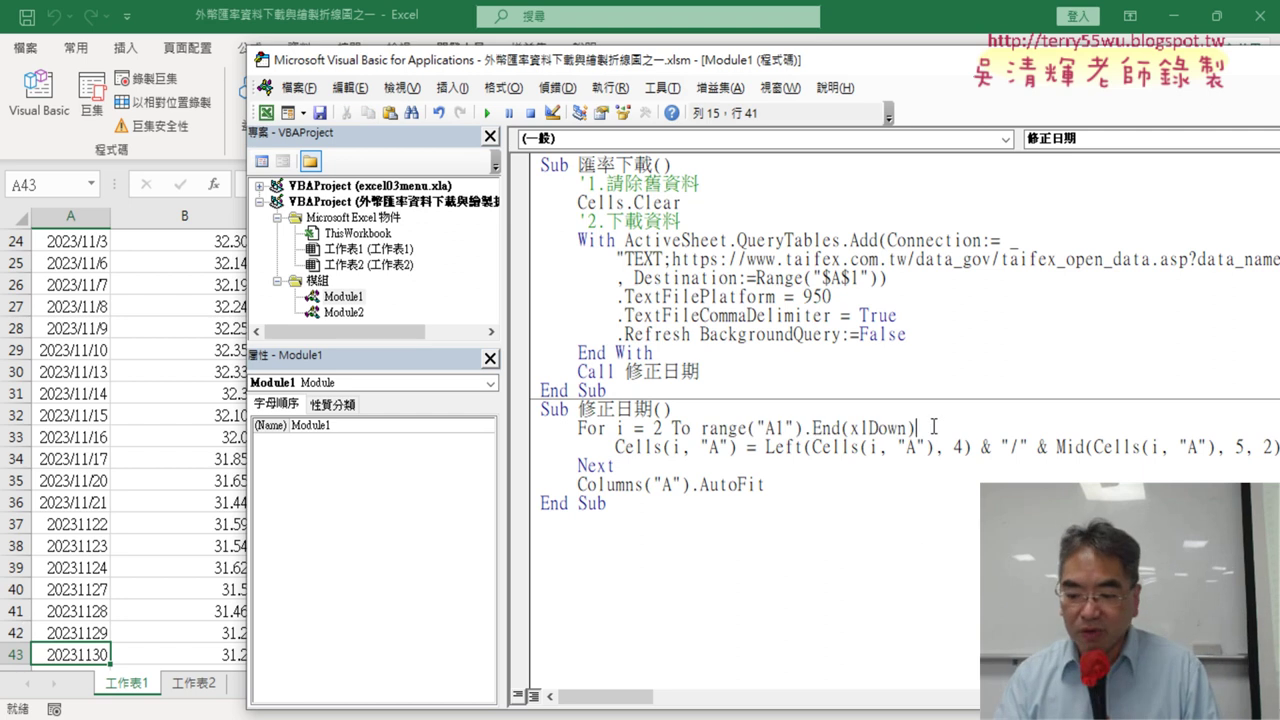
type(".")
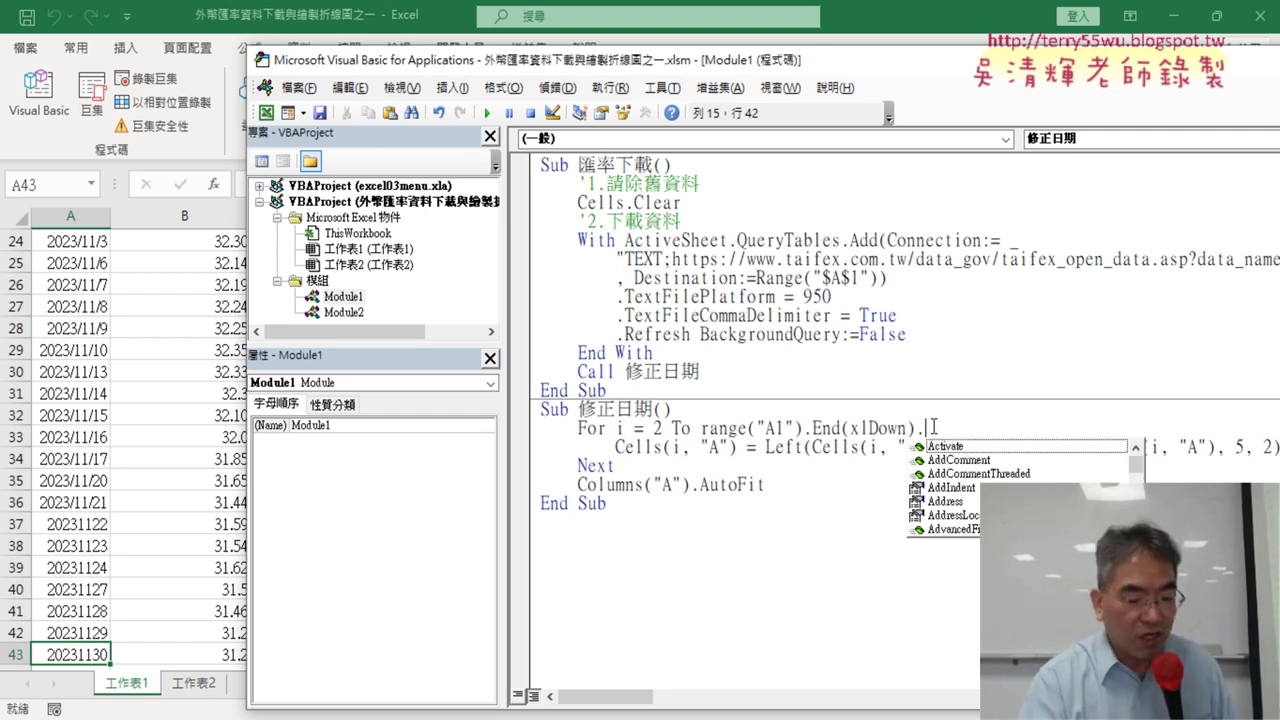
type("ro")
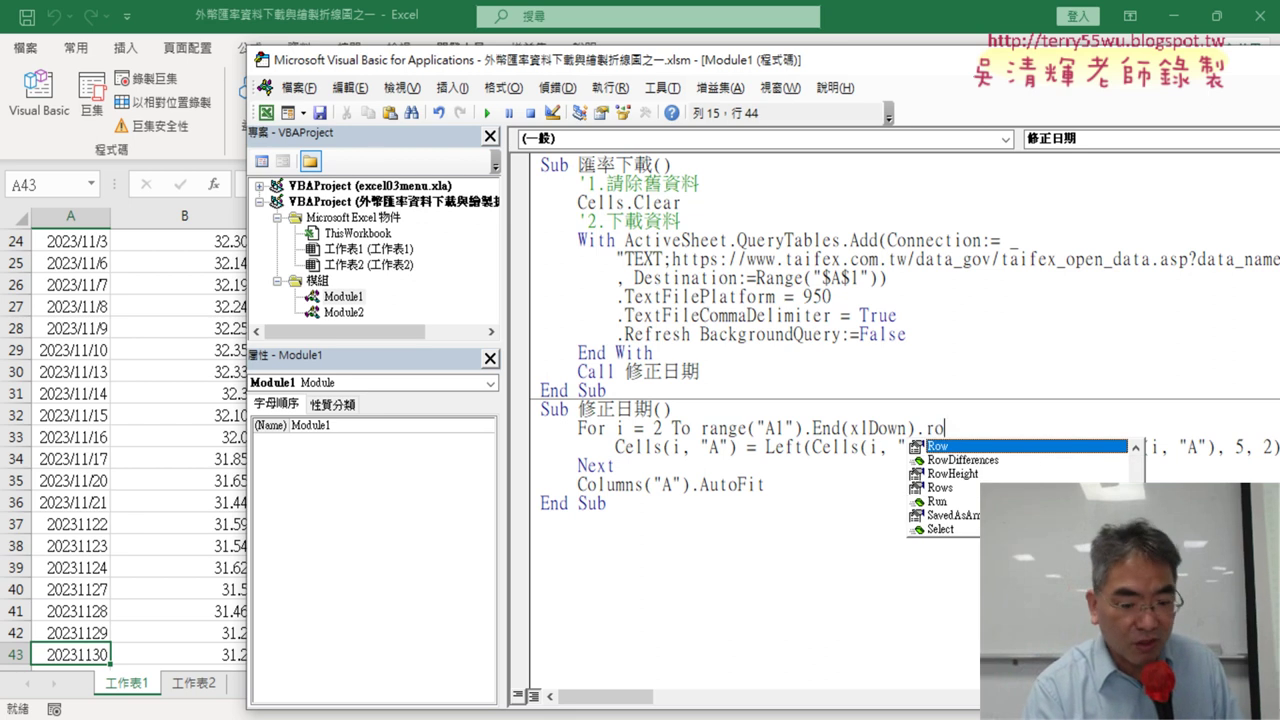
type("w")
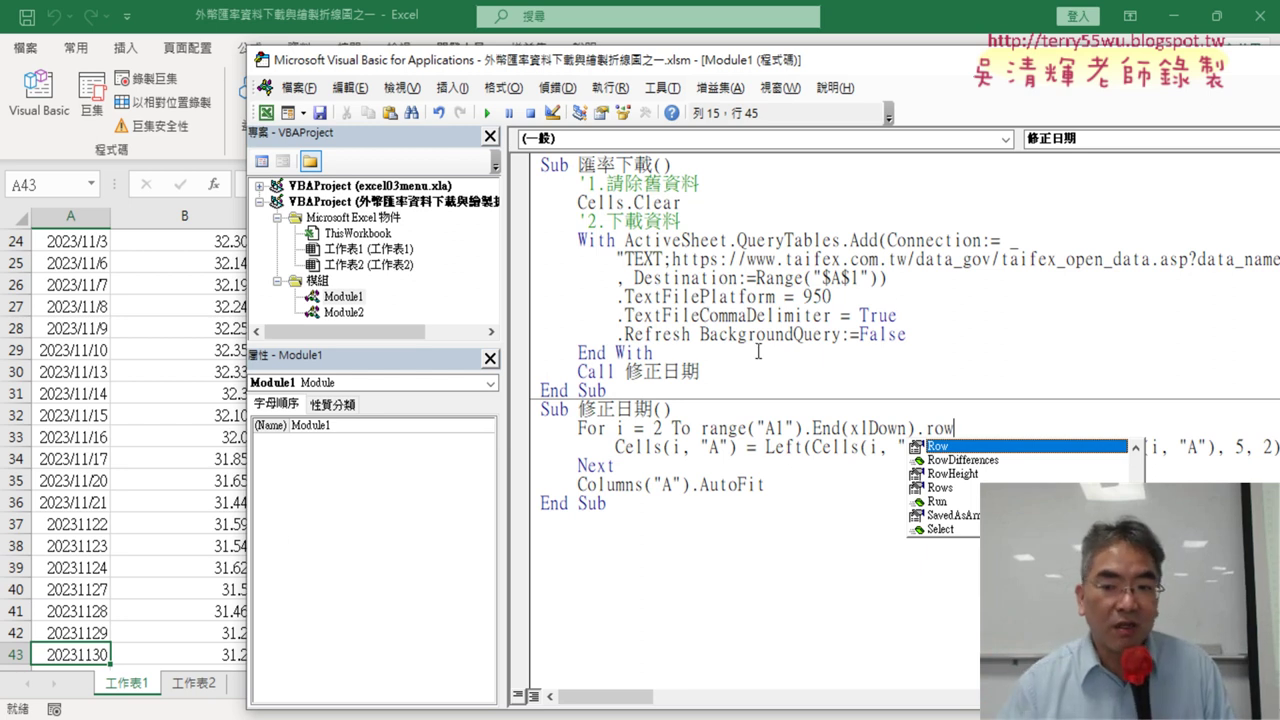
left_click(936, 333)
left_click_drag(960, 428, 699, 428)
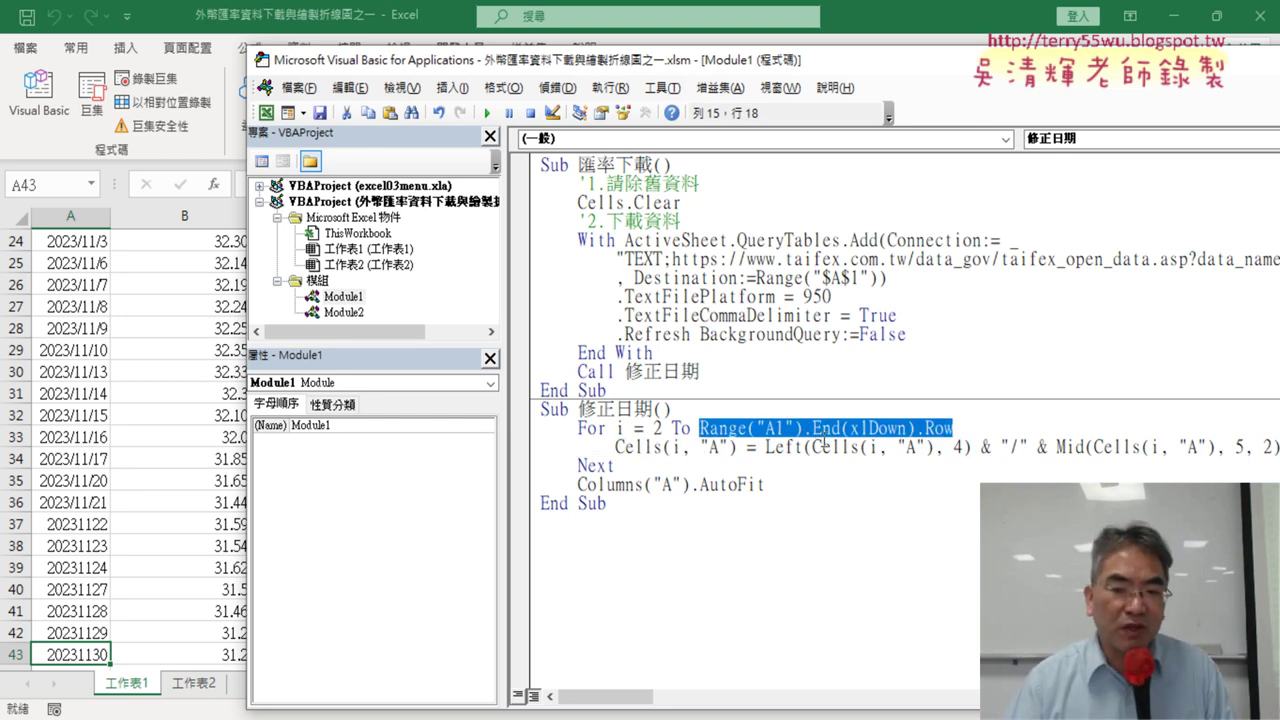
left_click(843, 447)
left_click_drag(918, 430, 699, 428)
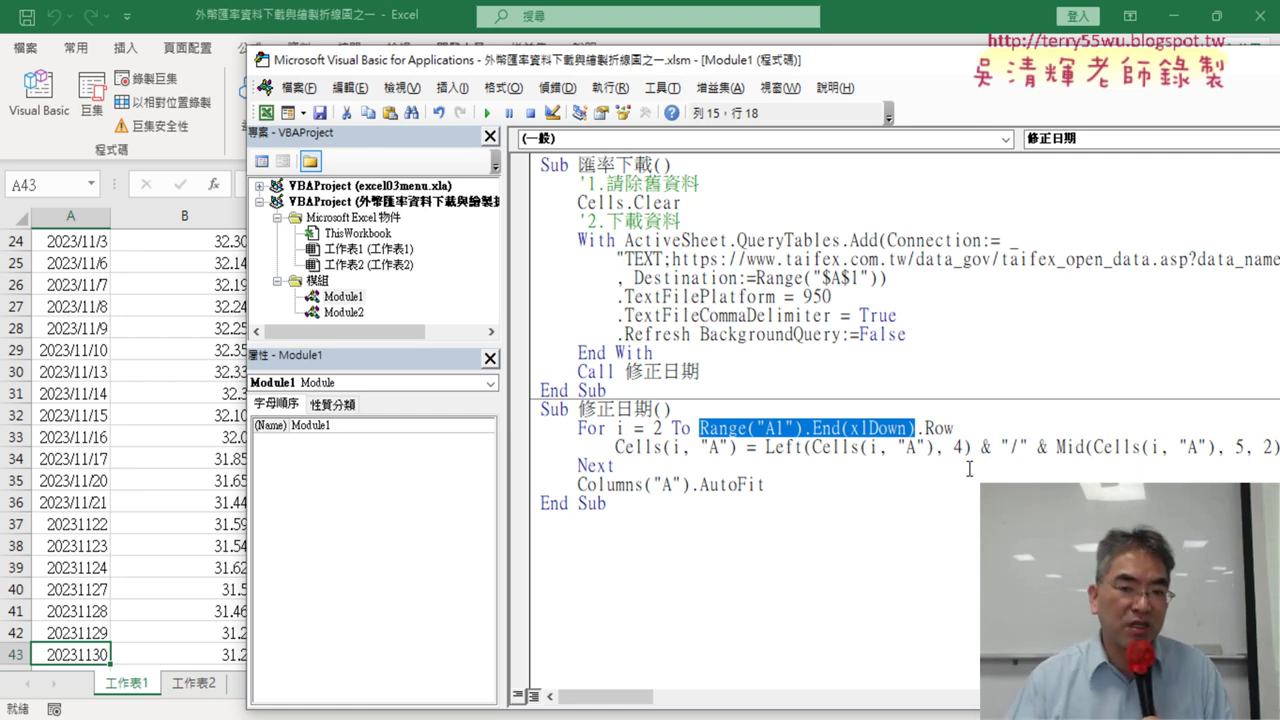
left_click(970, 444)
left_click_drag(954, 428, 804, 430)
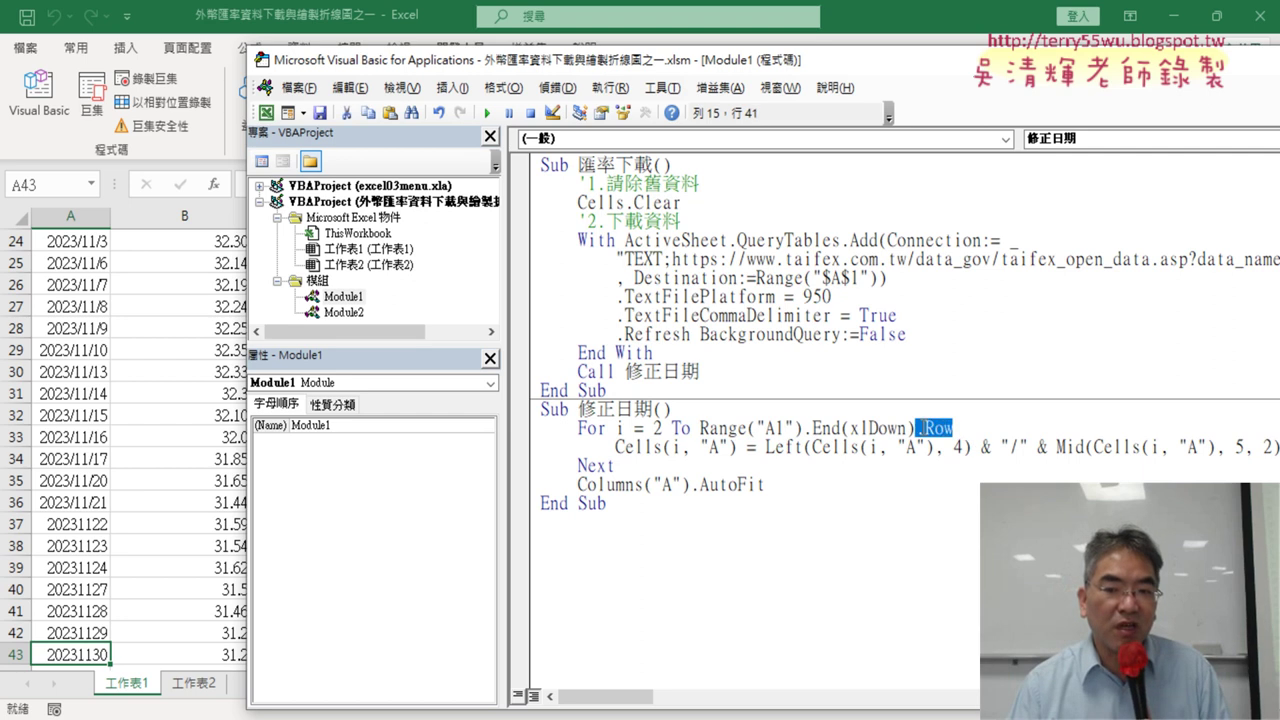
type(".")
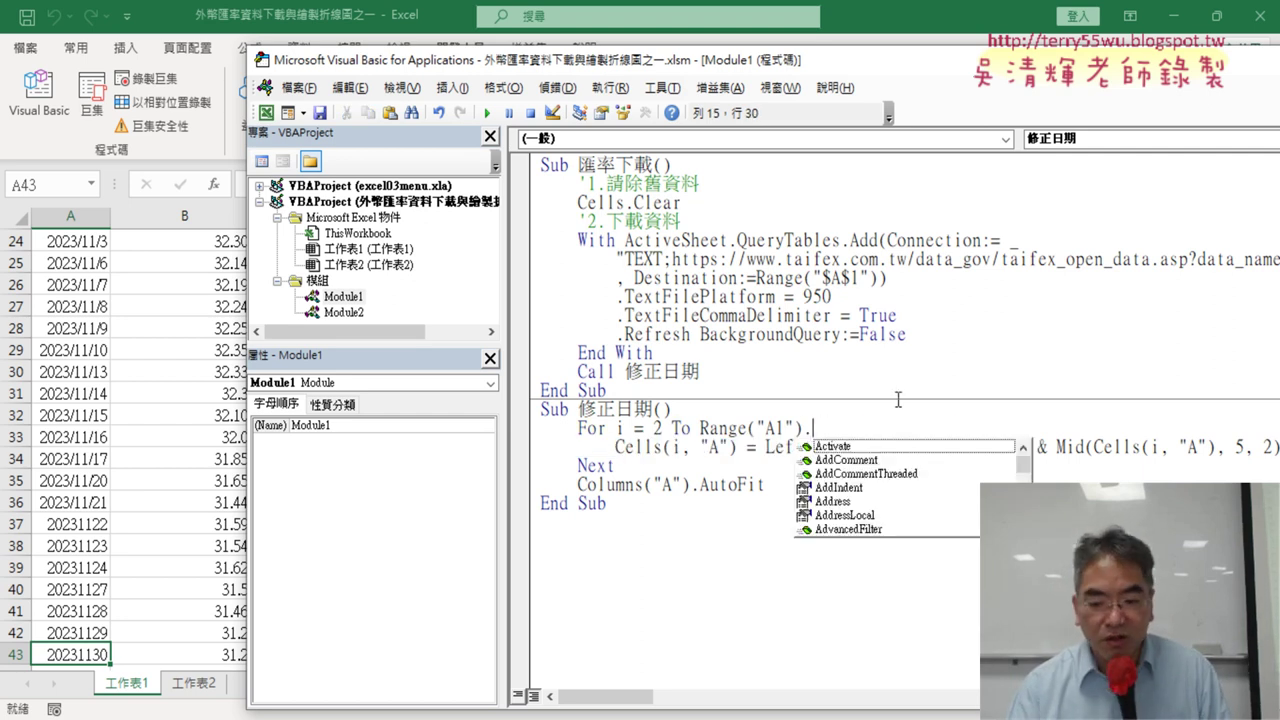
key("BackSpace")
type(".")
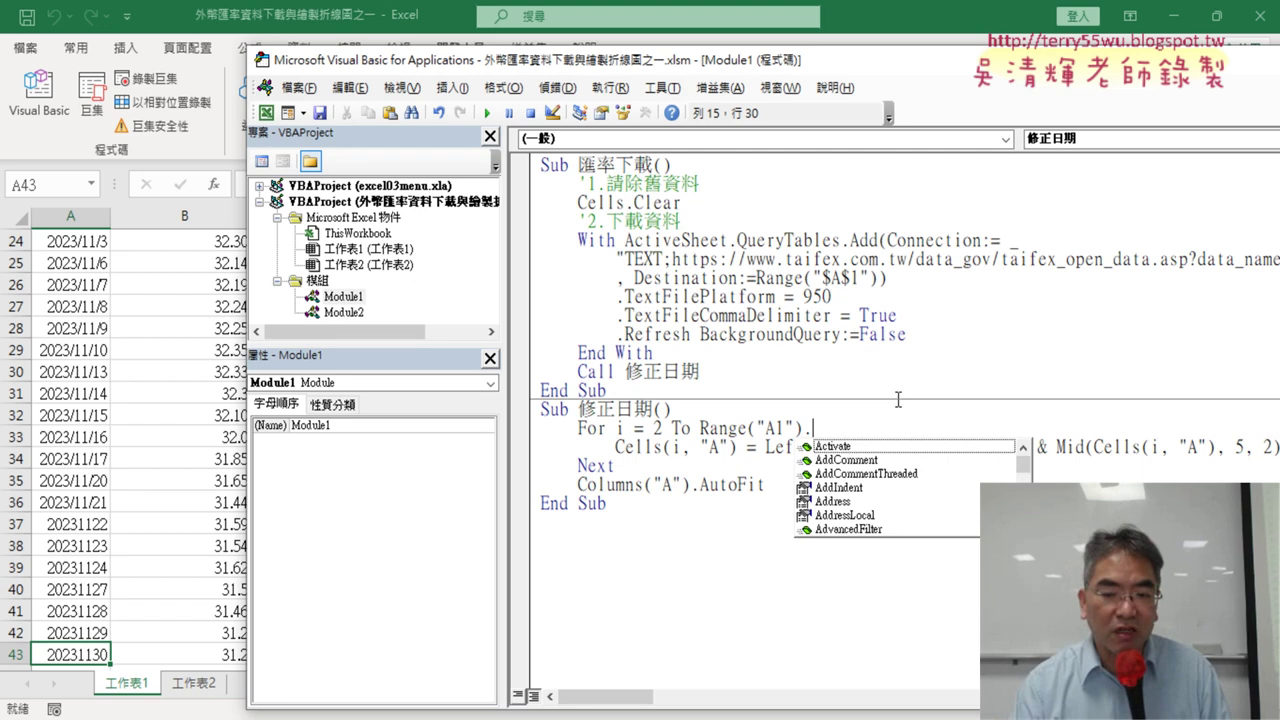
type("E")
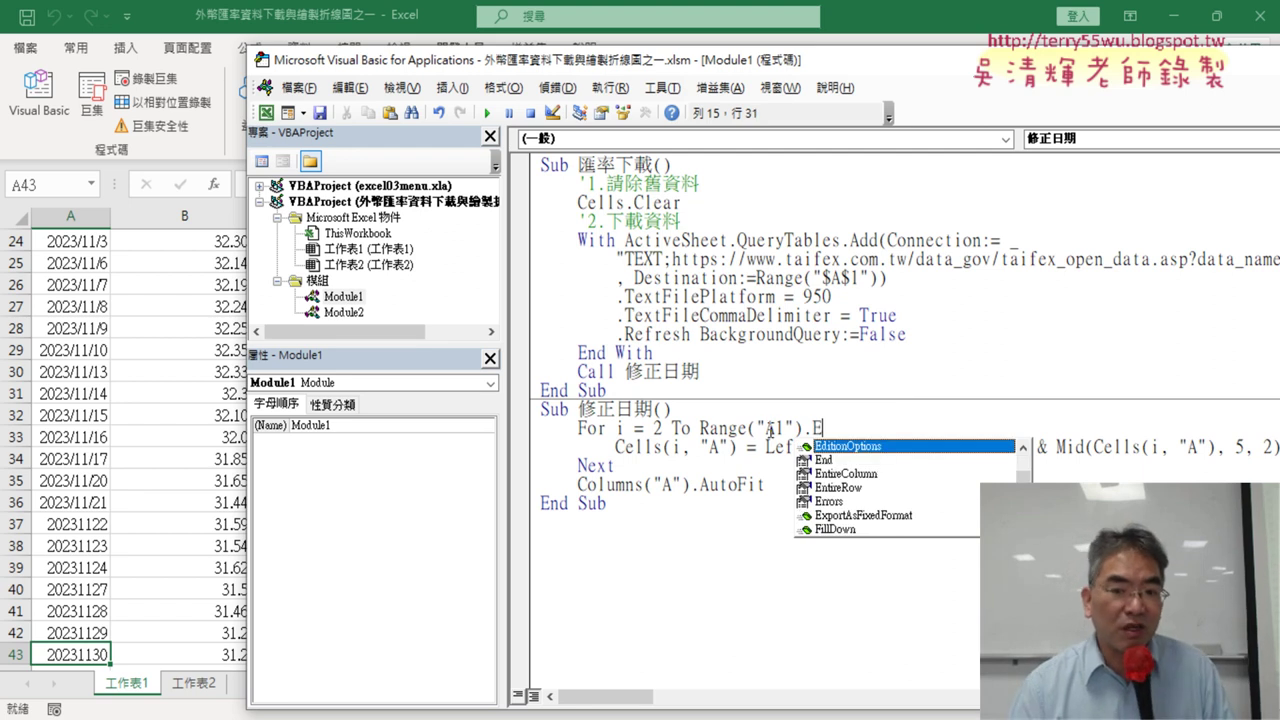
left_click_drag(836, 428, 812, 428)
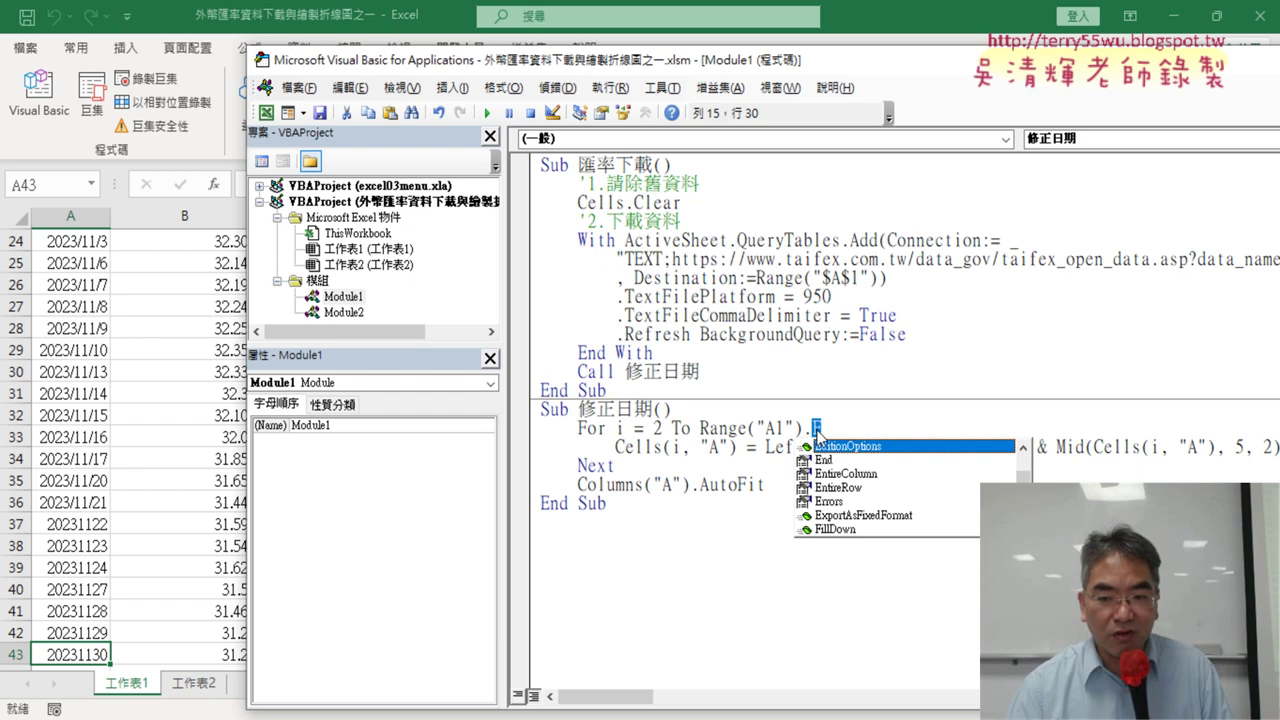
key("BackSpace")
key("BackSpace")
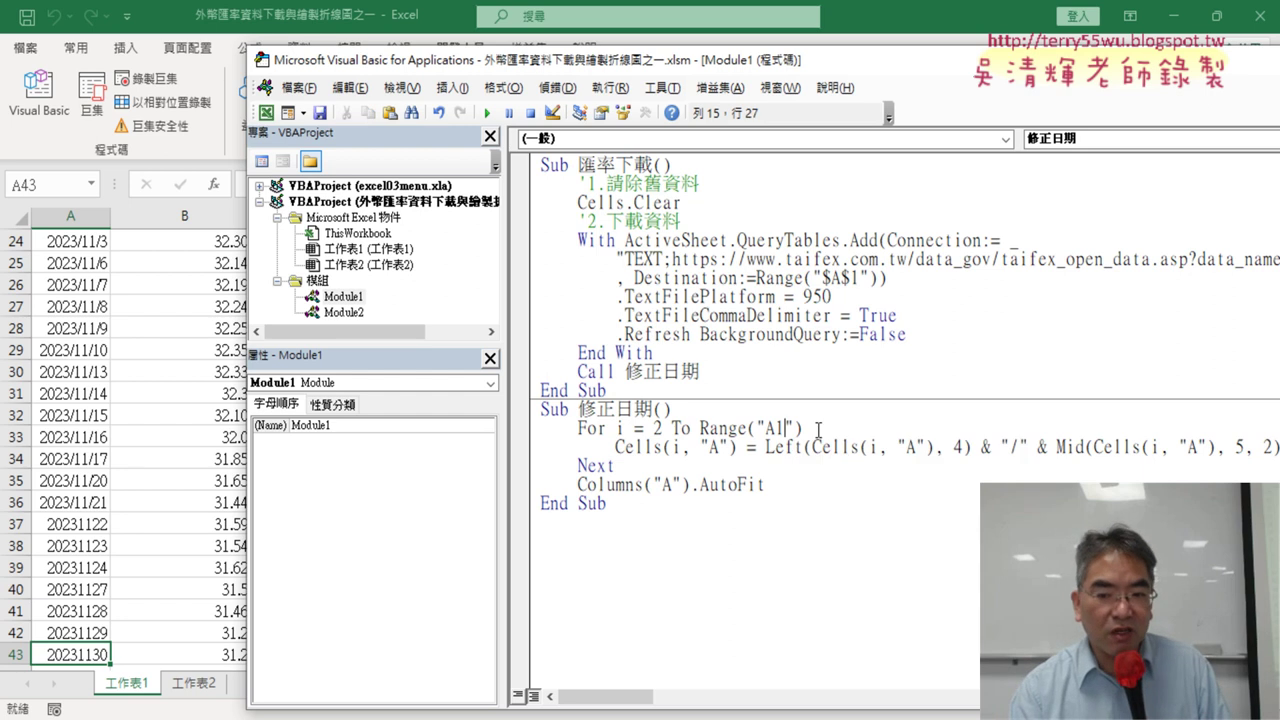
key("Delete")
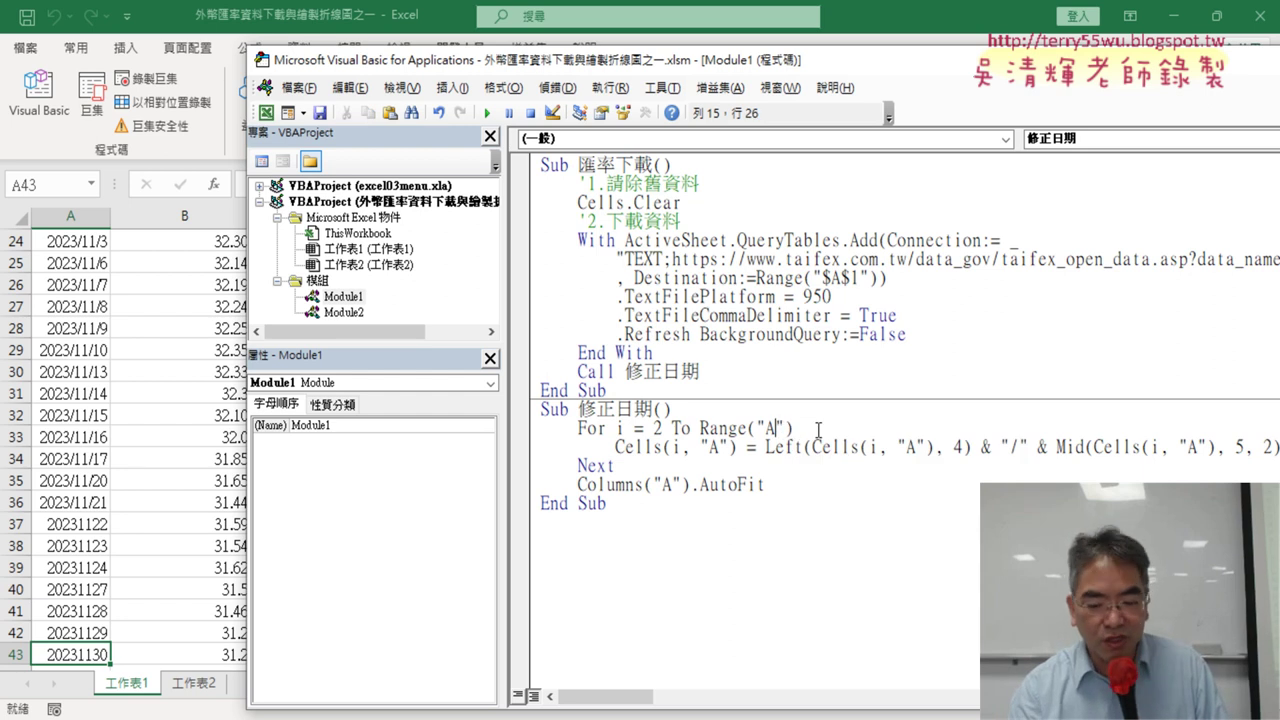
type("1")
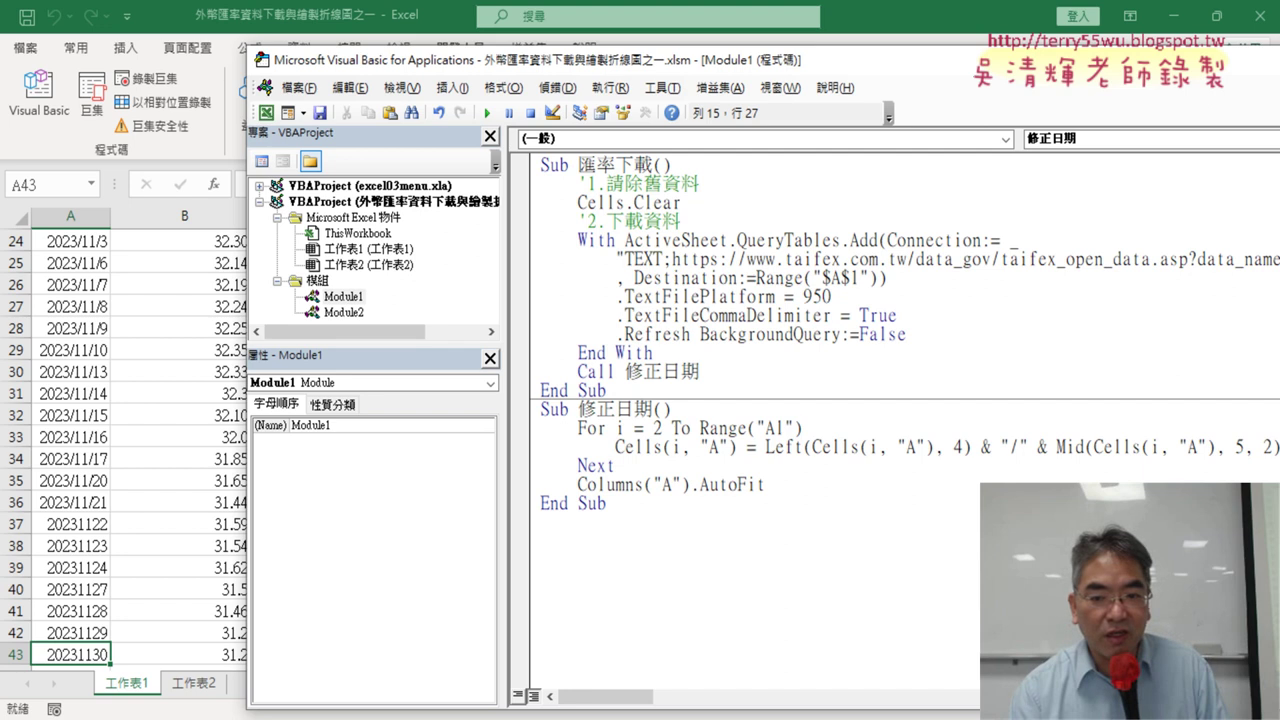
key("End")
type(".")
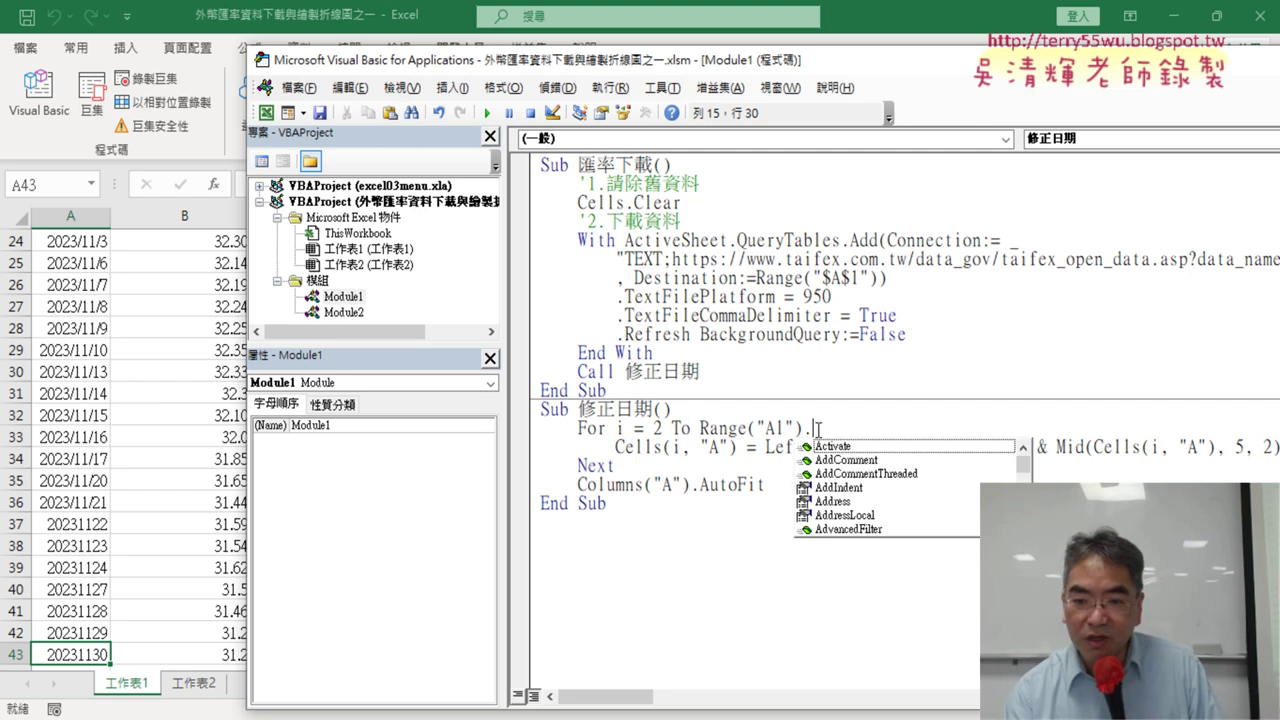
key("Left")
key("Left")
key("Delete")
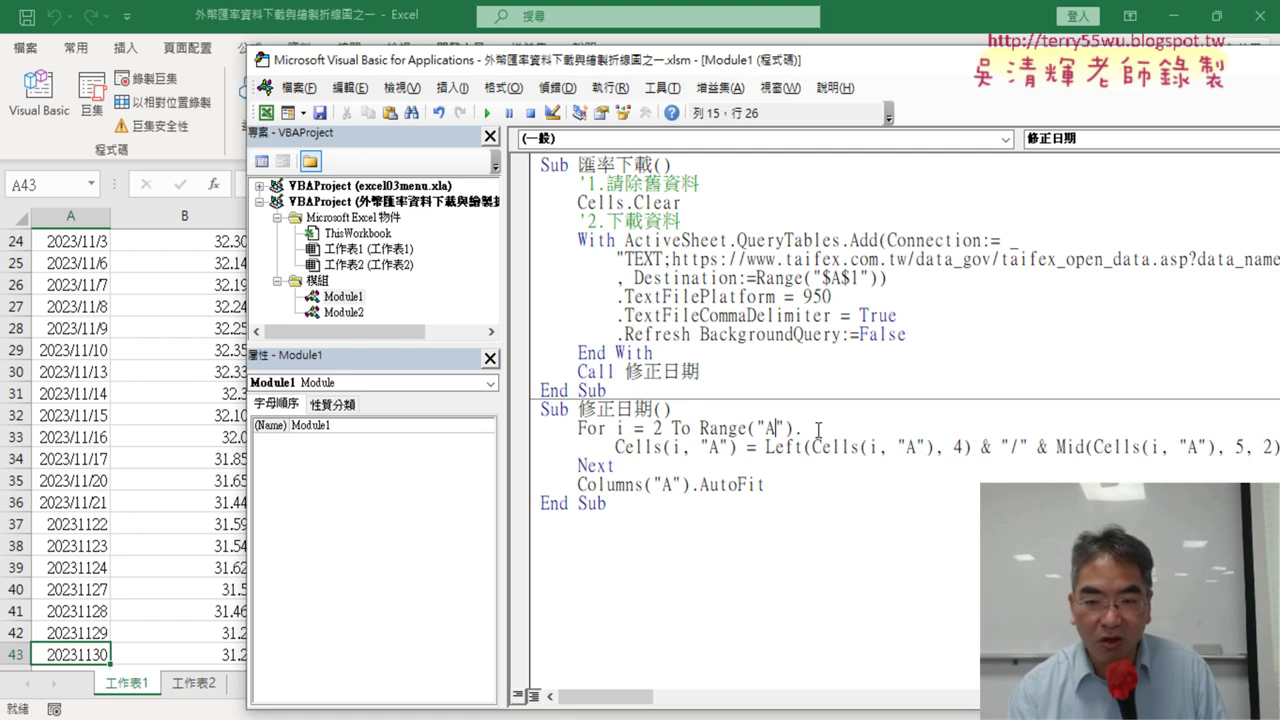
type("1")
left_click(817, 428)
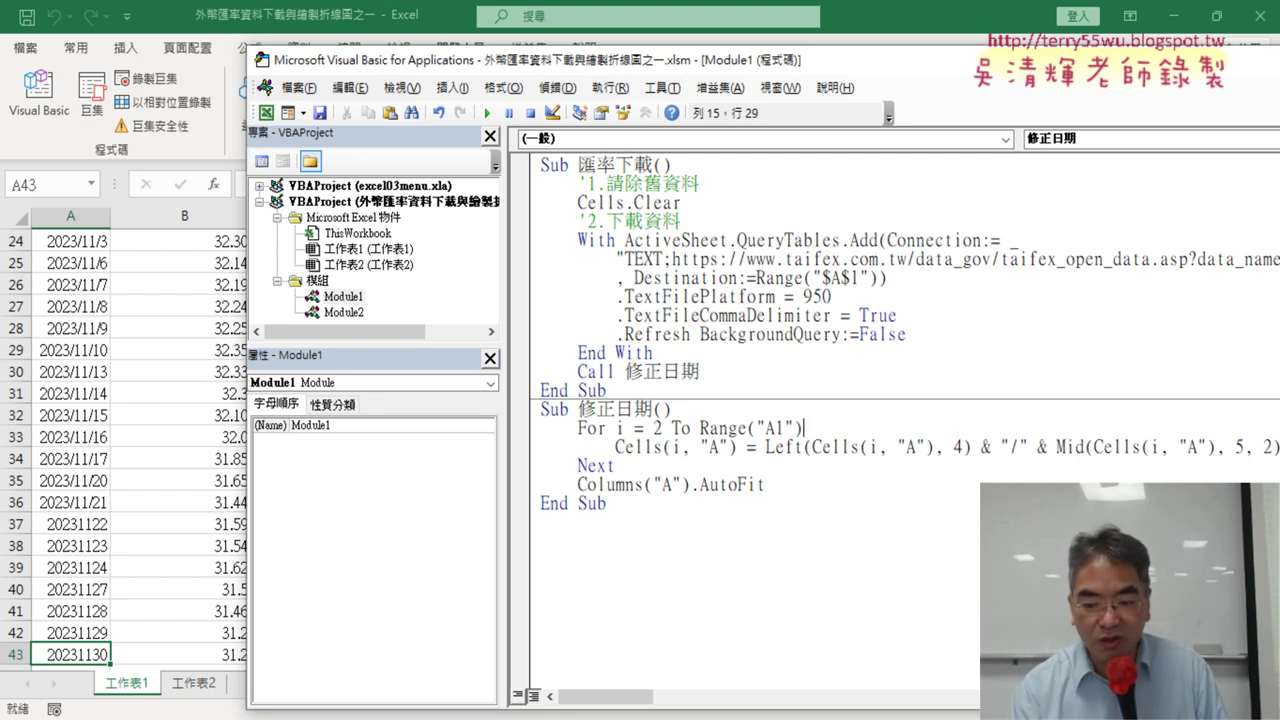
key("ctrl+j")
type(".E")
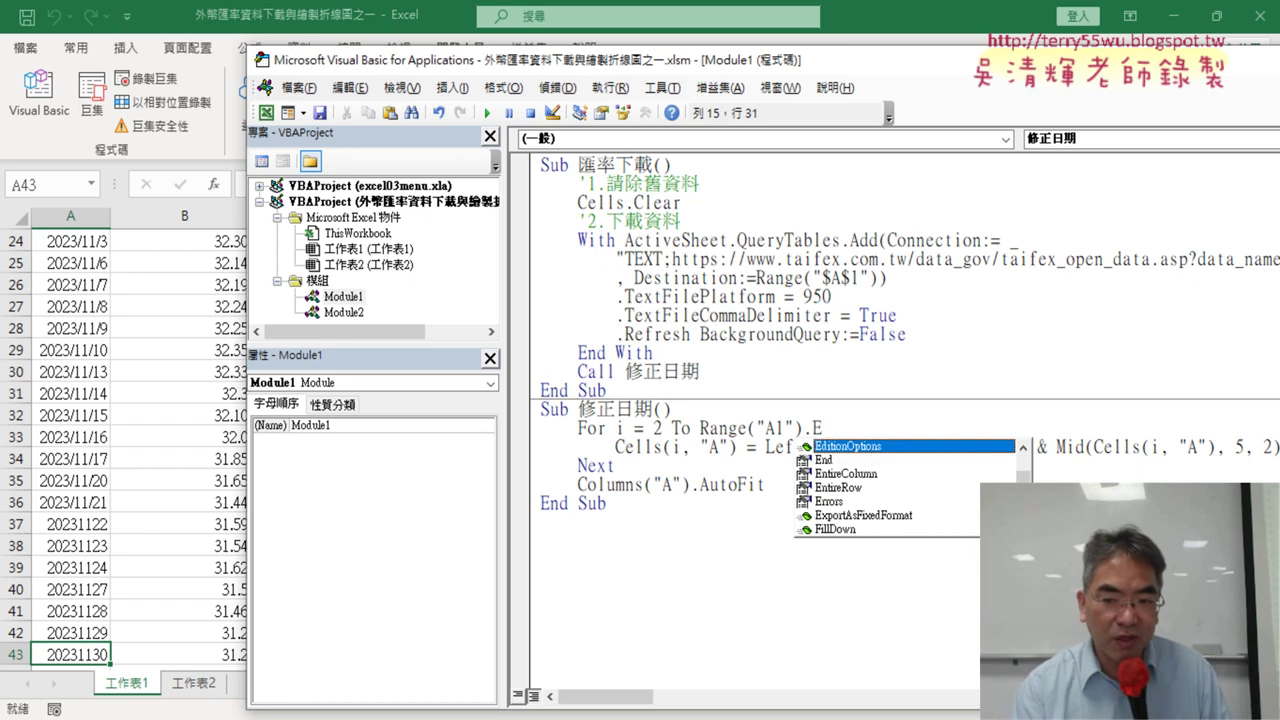
key("Down")
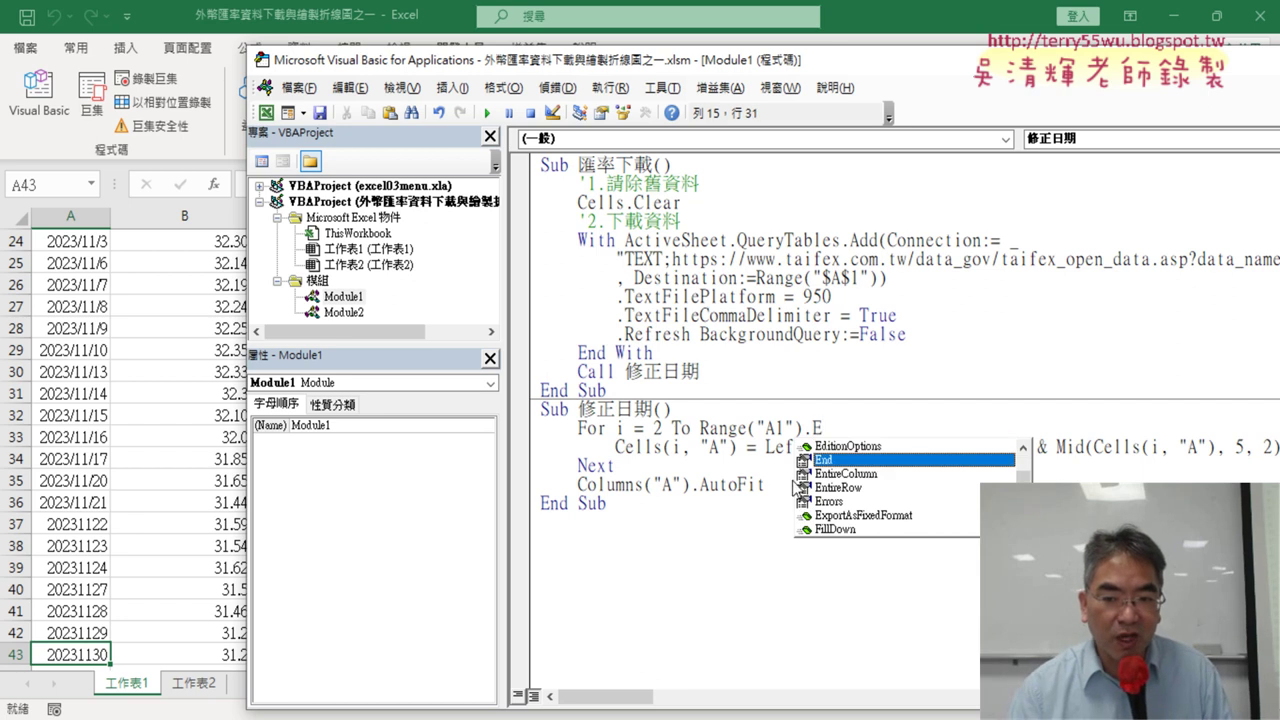
double_click(827, 460)
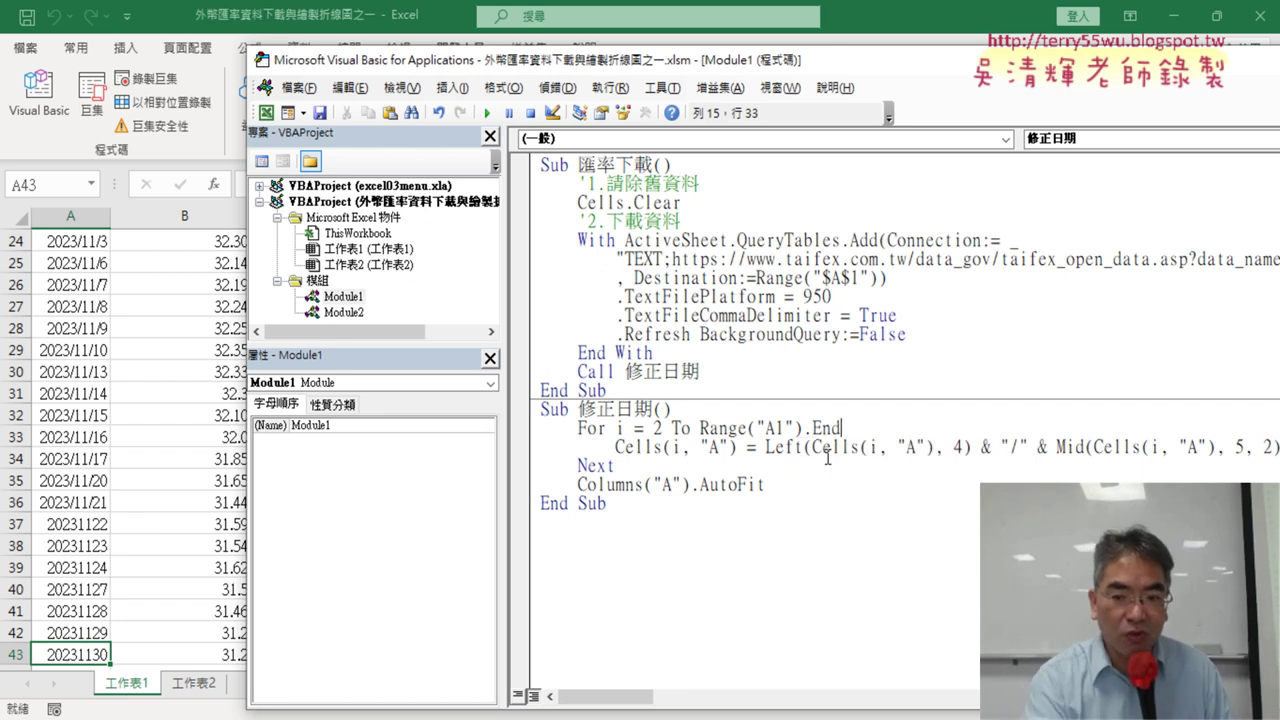
type("(")
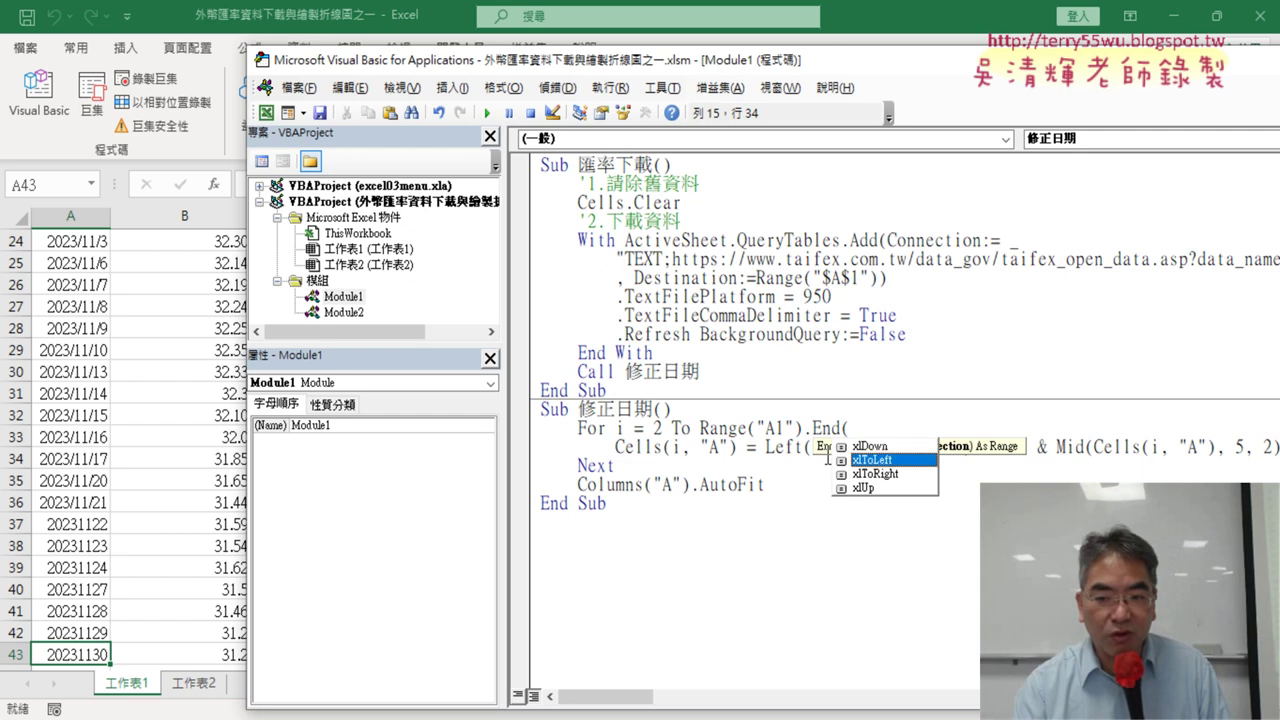
key("space")
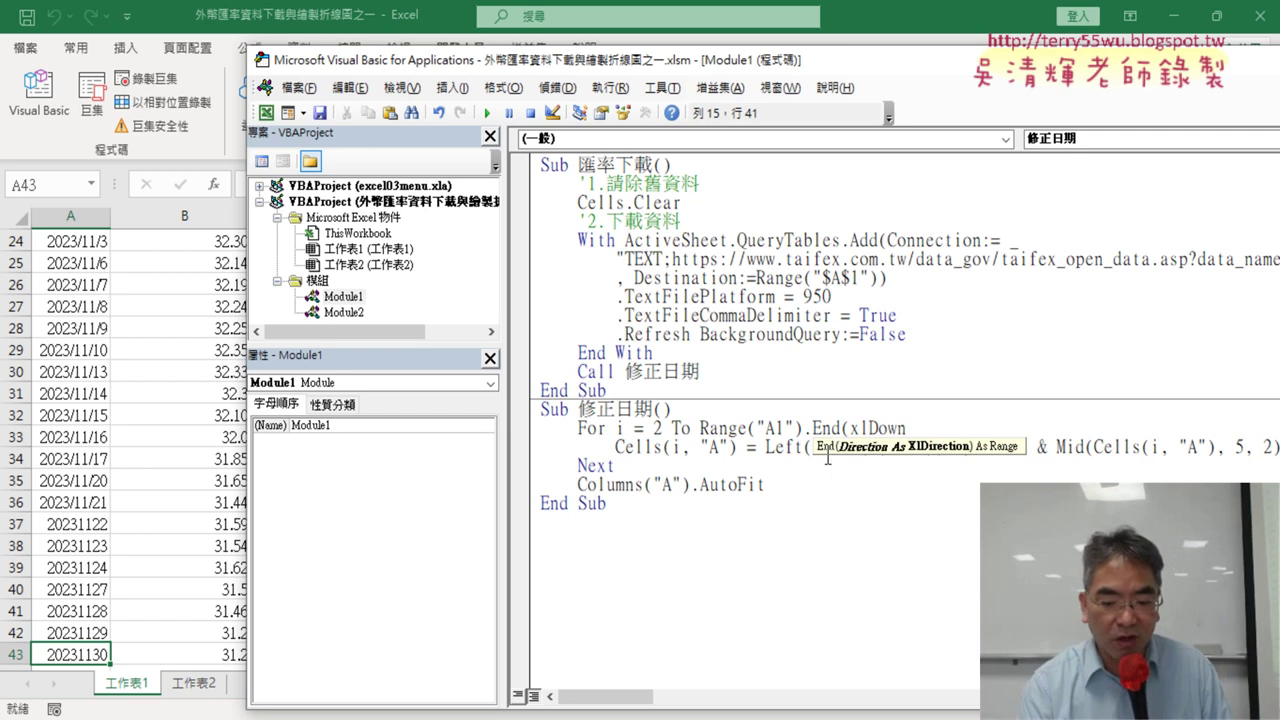
type(").")
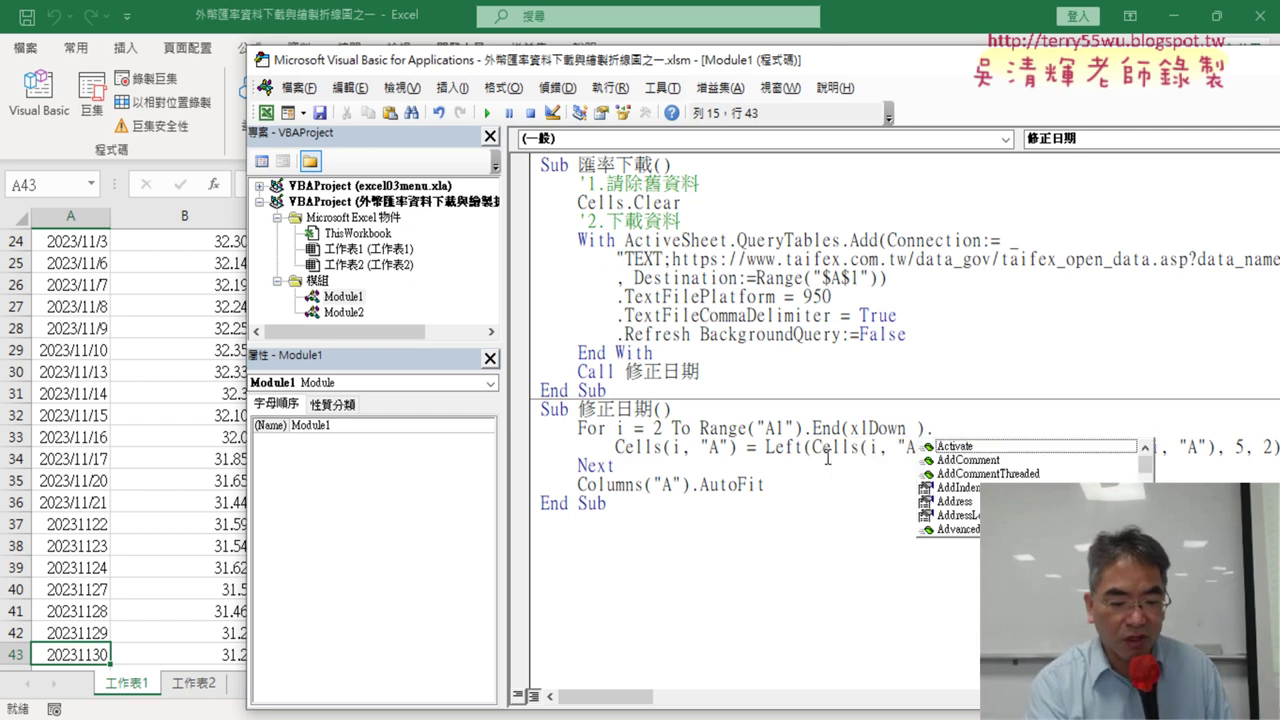
type("row")
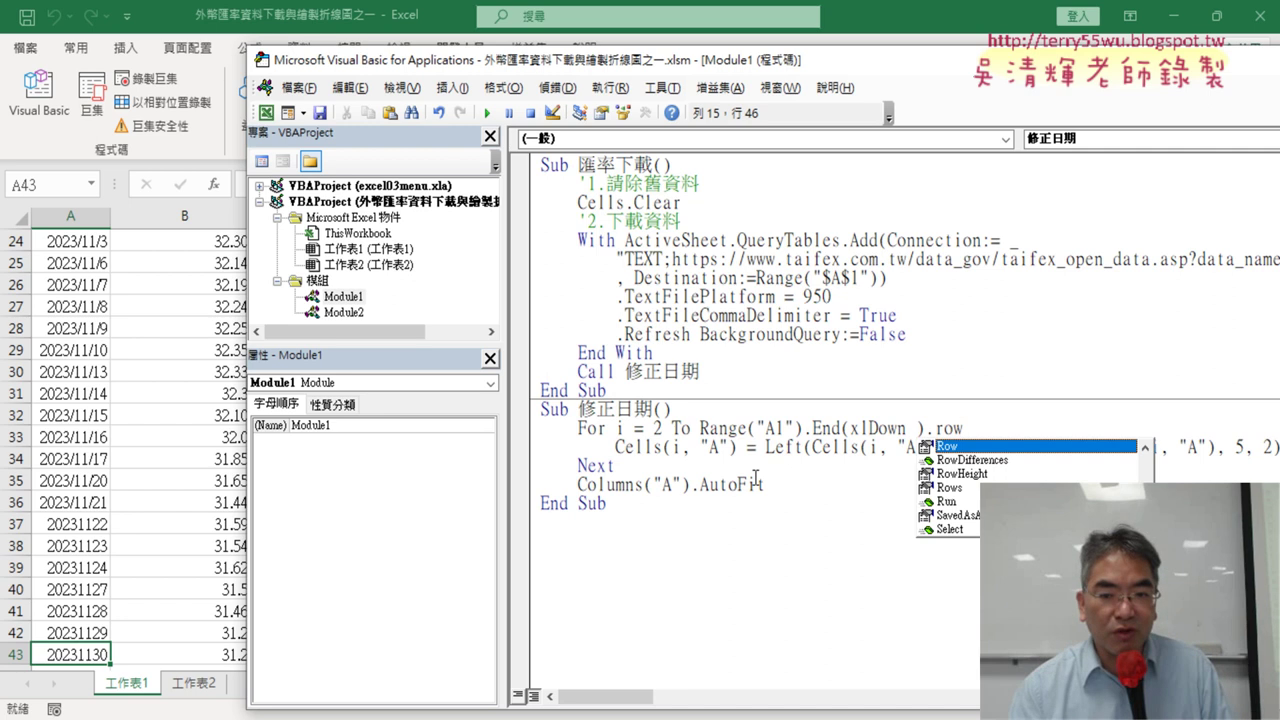
left_click(757, 477)
left_click_drag(953, 428, 678, 428)
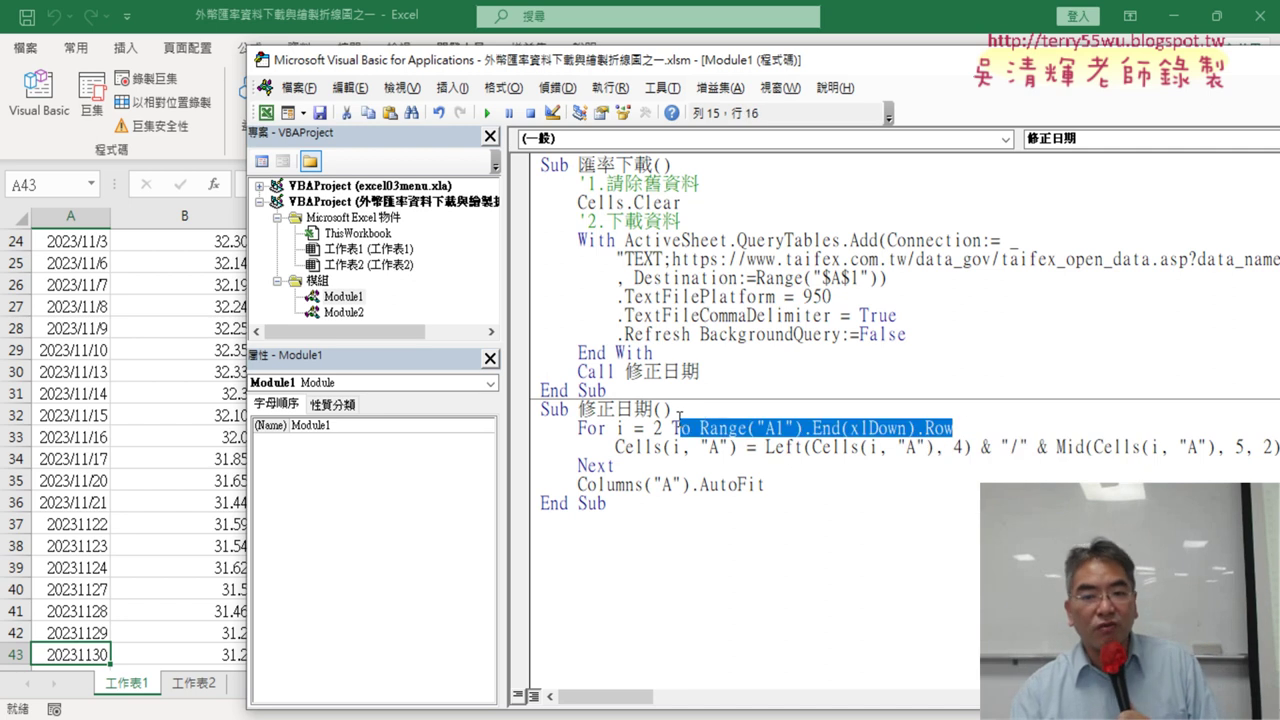
left_click(687, 448)
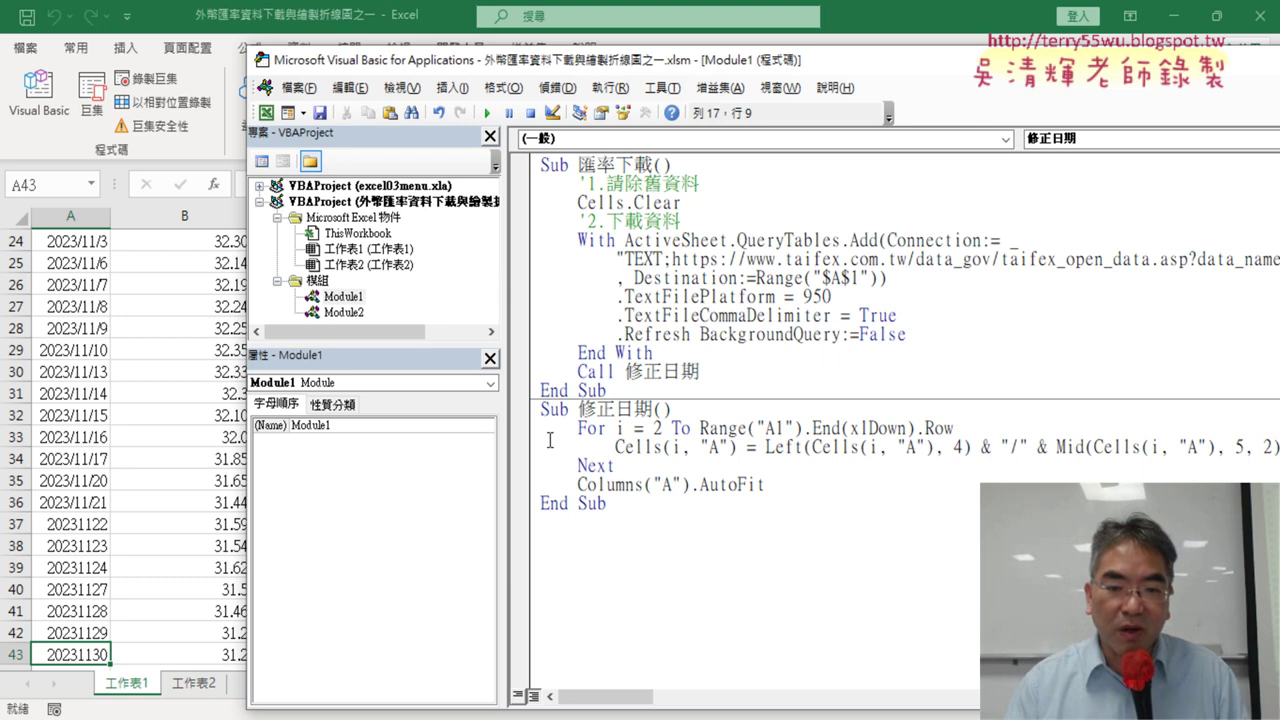
Step into 修正日期 up to the For loop, check the End(xlDown).Row value and view the sheet's dates
left_click(652, 448)
key("F8")
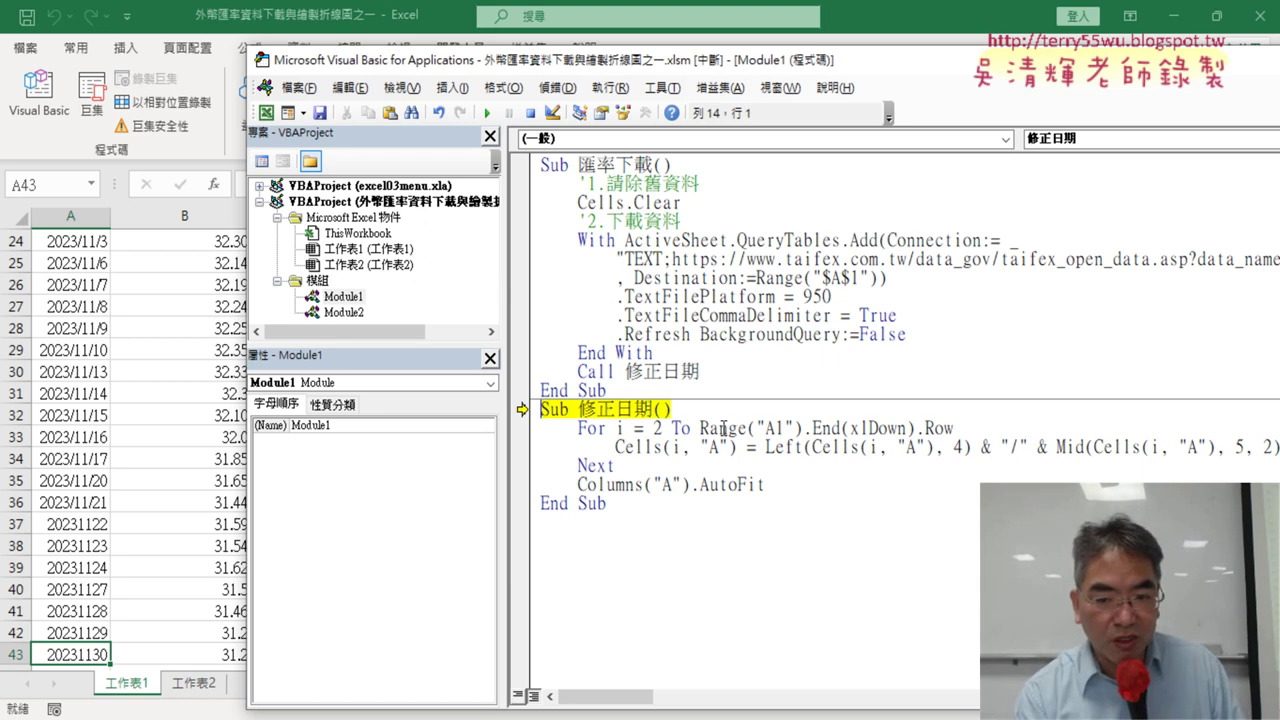
key("F8")
key("F8")
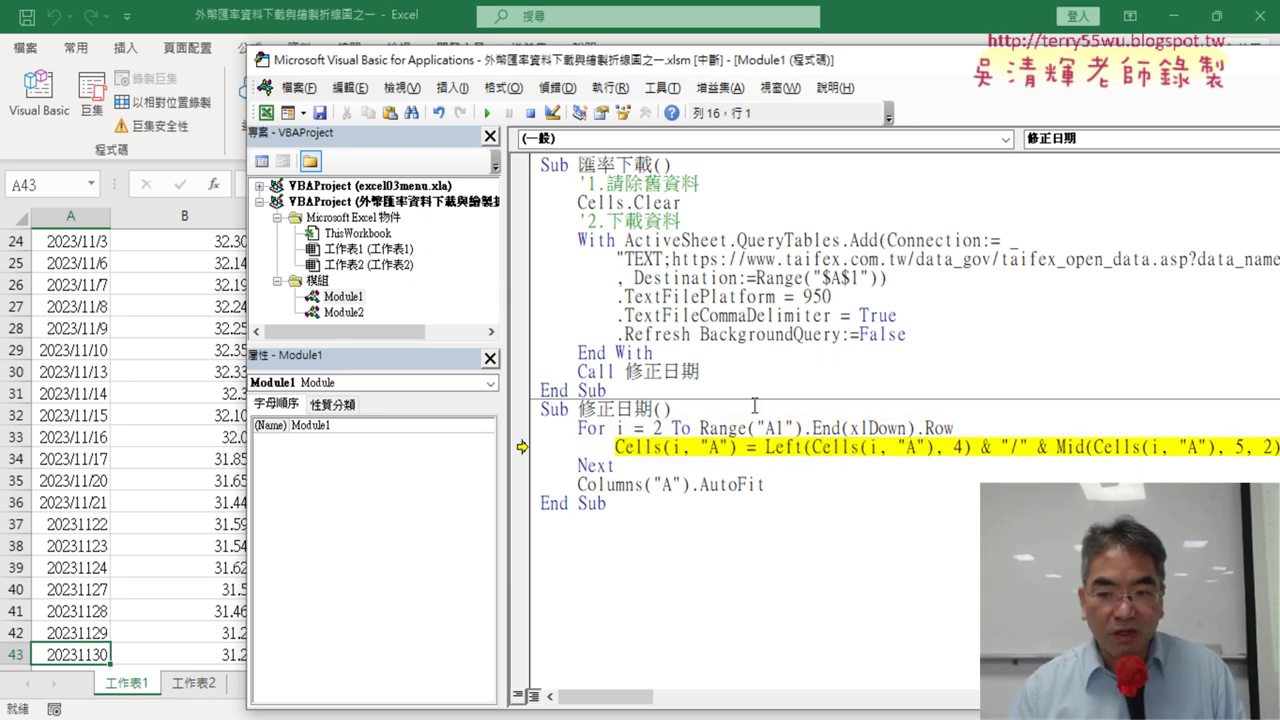
mouse_move(724, 430)
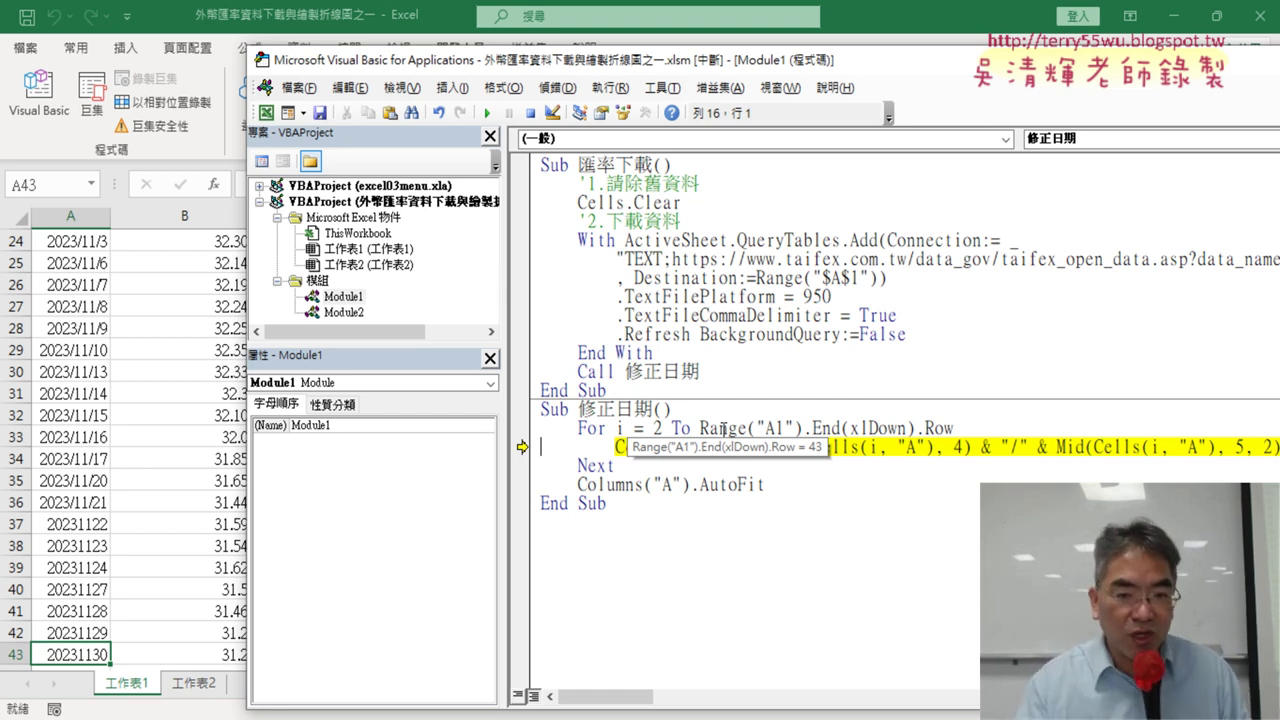
left_click(64, 350)
scroll(64, 350, "up", 8)
Run one loop pass, turning A2 into 2023//1//2, then reset the macro and return to the sheet
left_click(56, 115)
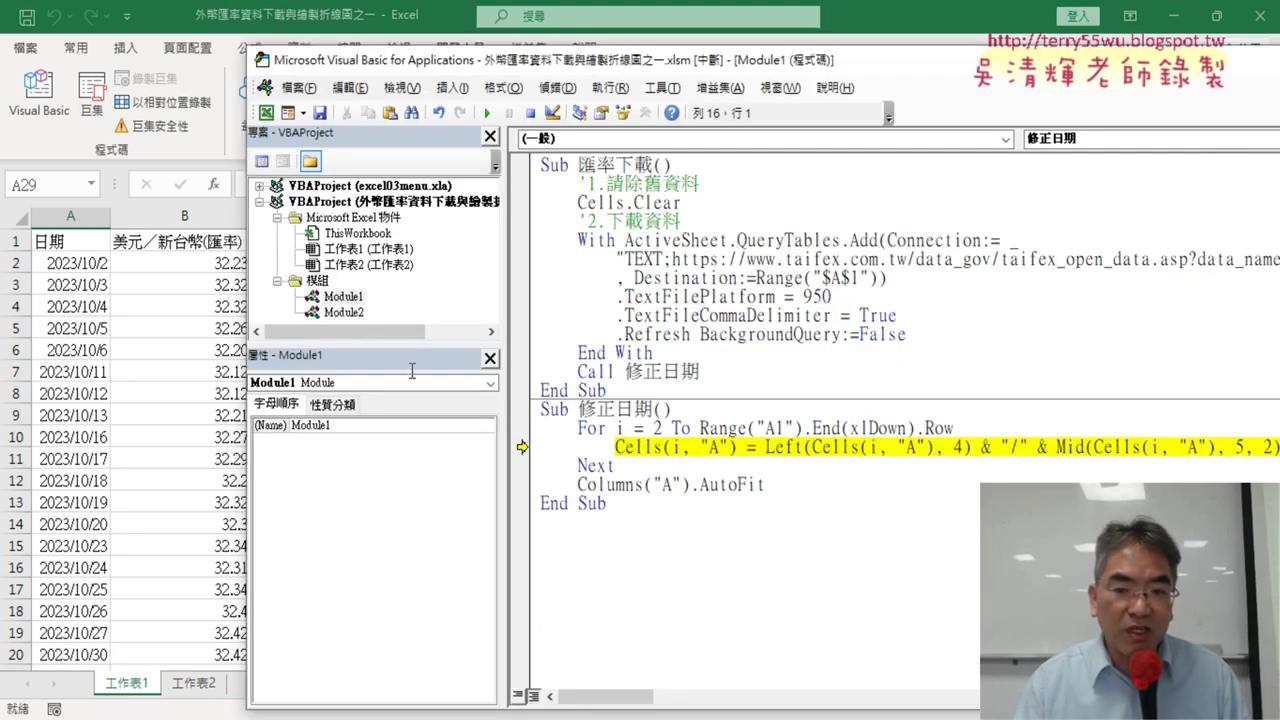
key("F8")
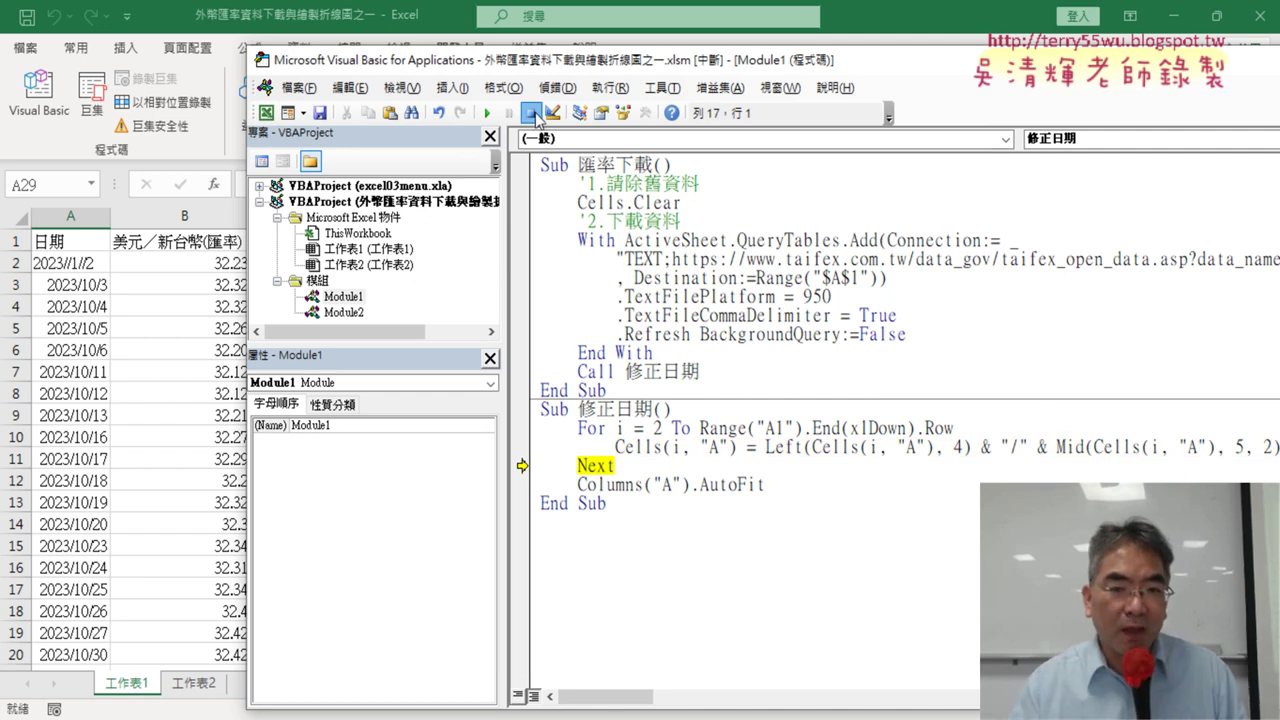
left_click(530, 112)
left_click(162, 375)
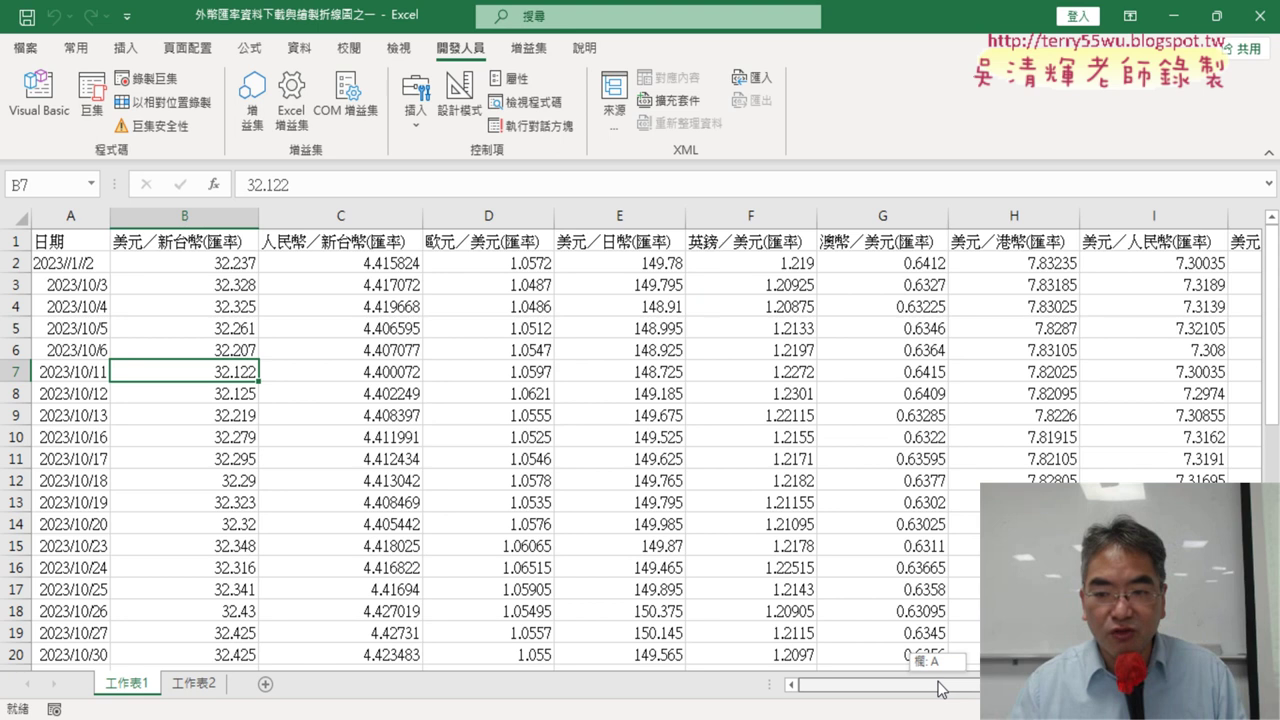
left_click_drag(912, 684, 943, 685)
Step through the opening lines of the date-fixing macro while checking the raw dates on the sheet
left_click(48, 108)
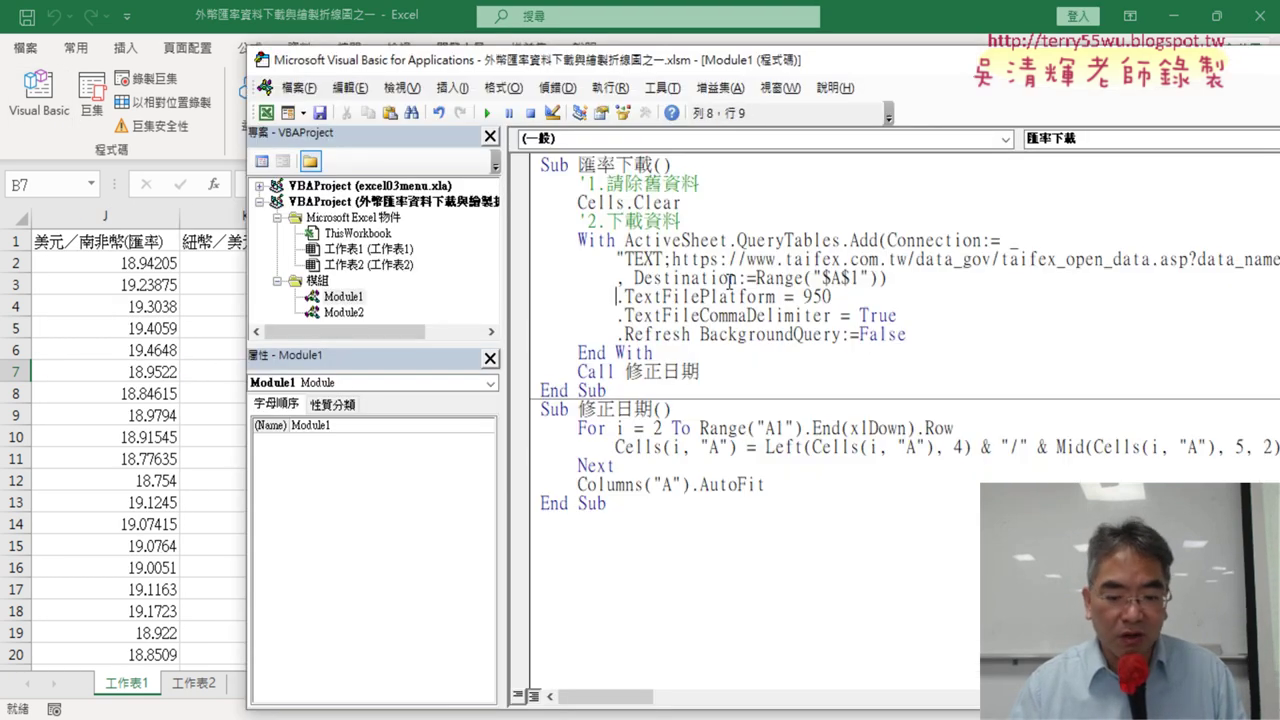
key("F8")
key("F8")
key("F8")
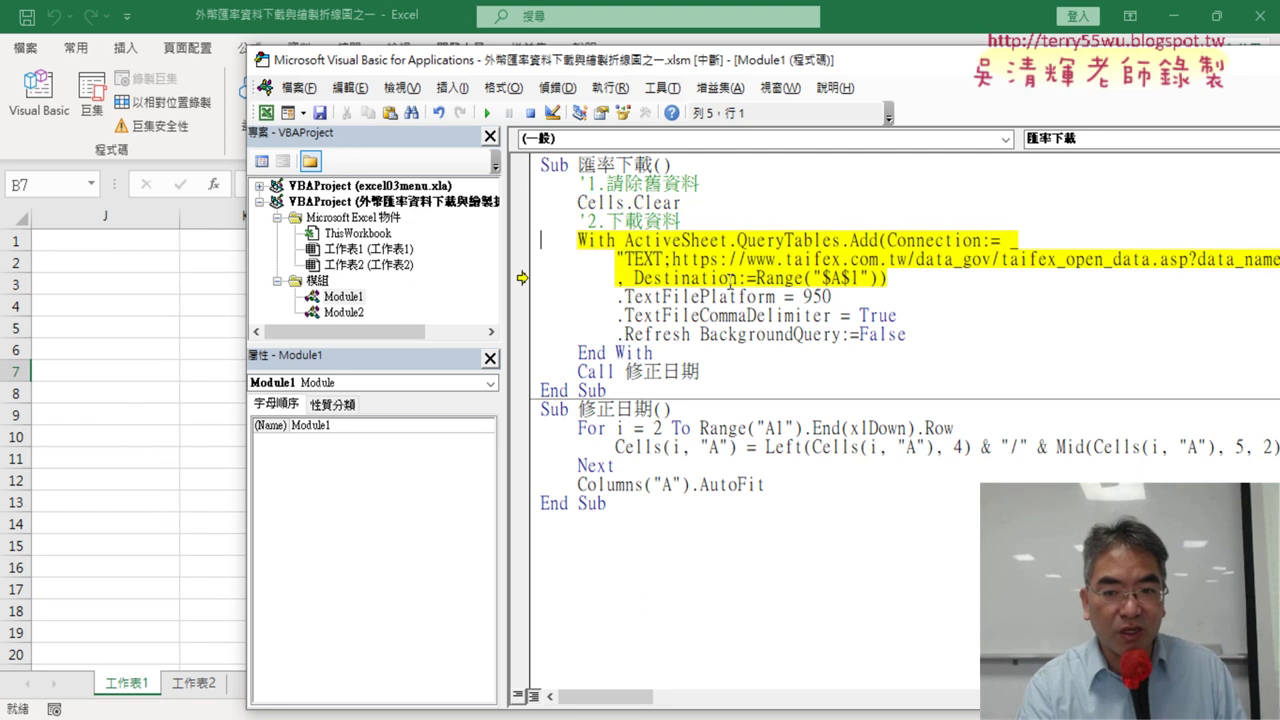
key("F8")
key("F8")
key("F8")
key("F8")
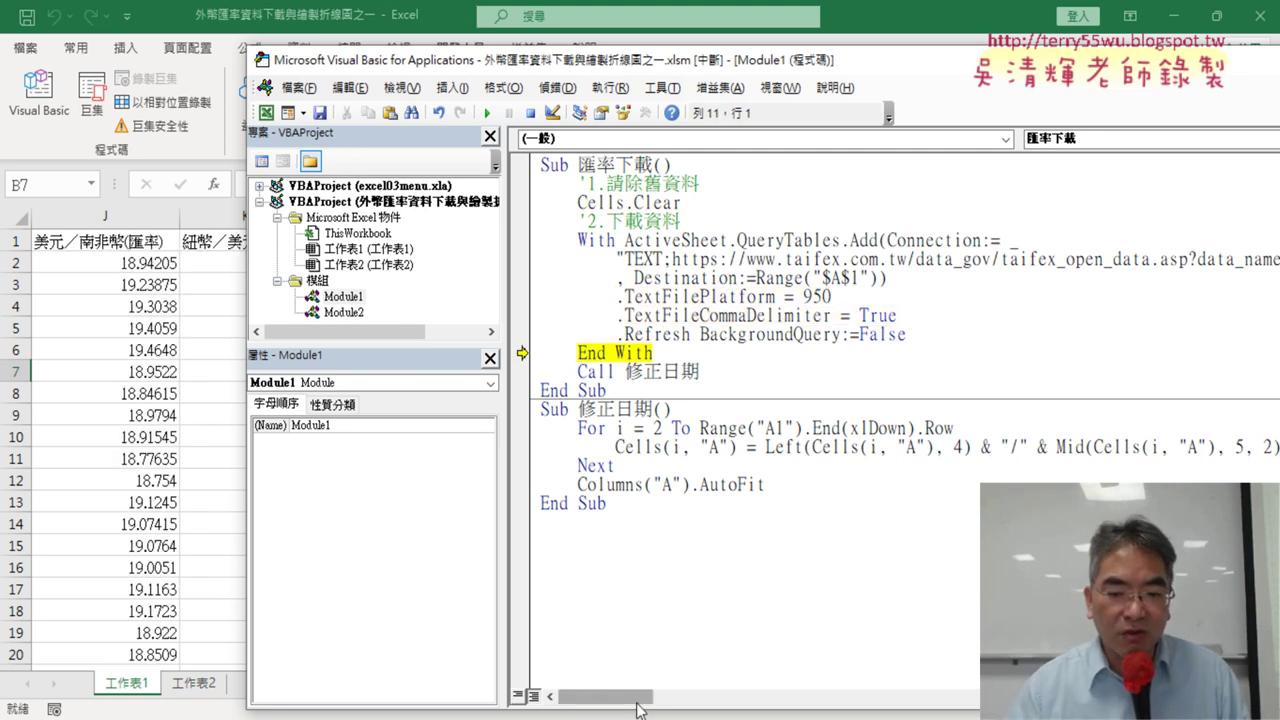
left_click(176, 524)
left_click_drag(950, 697, 806, 690)
left_click(68, 122)
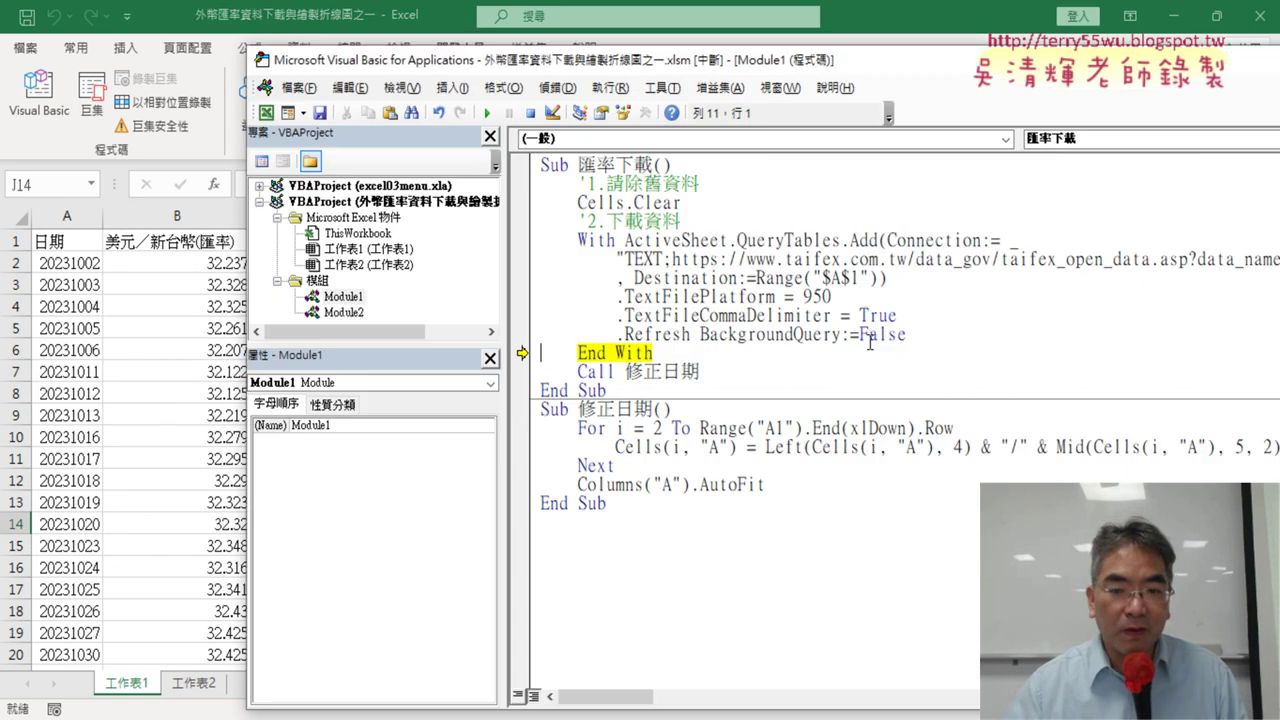
key("F8")
key("F8")
key("F8")
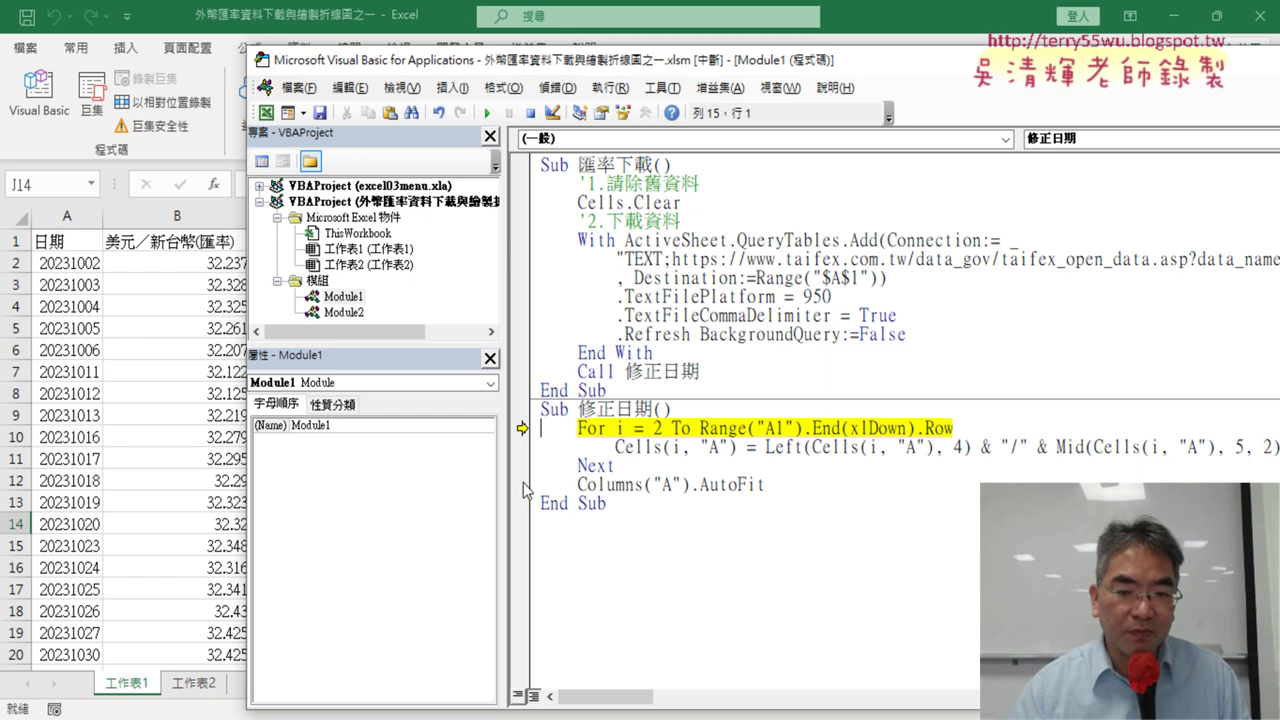
Break on Columns("A").AutoFit, run the loop to convert all dates through 2023/11/30, then autofit column A
left_click(521, 484)
left_click(488, 113)
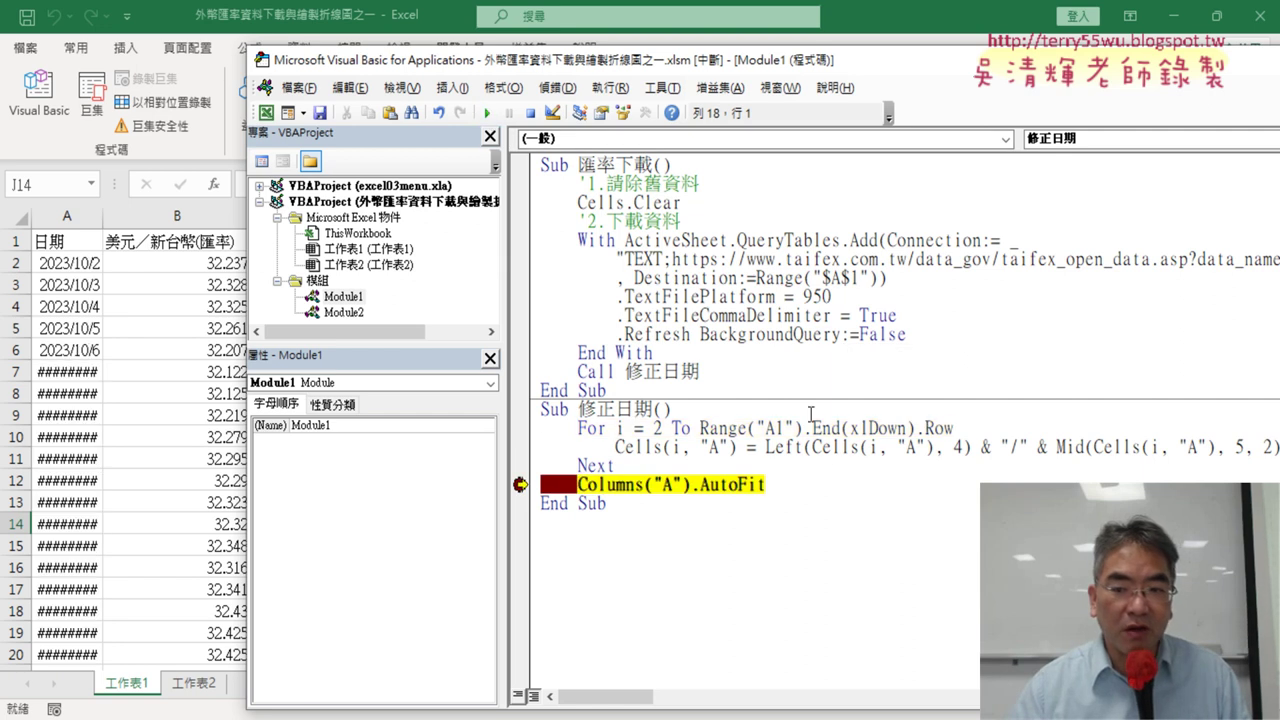
mouse_move(878, 428)
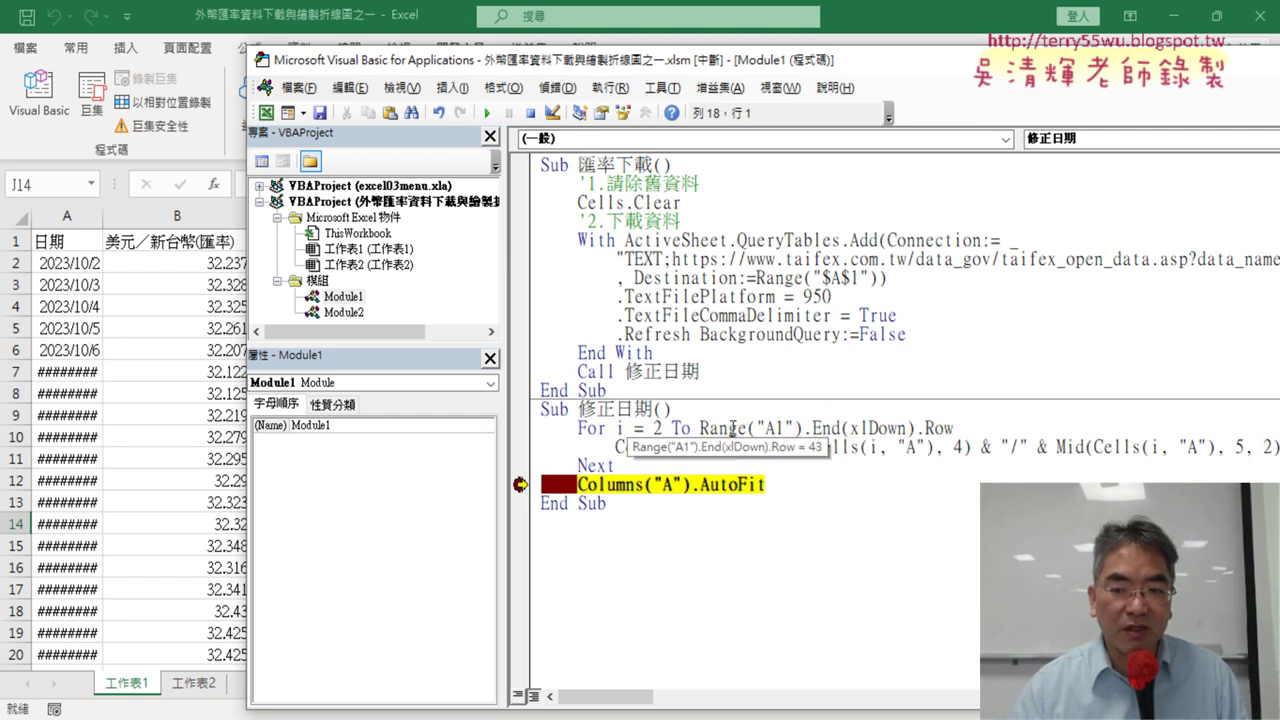
left_click(90, 326)
scroll(90, 326, "down", 9)
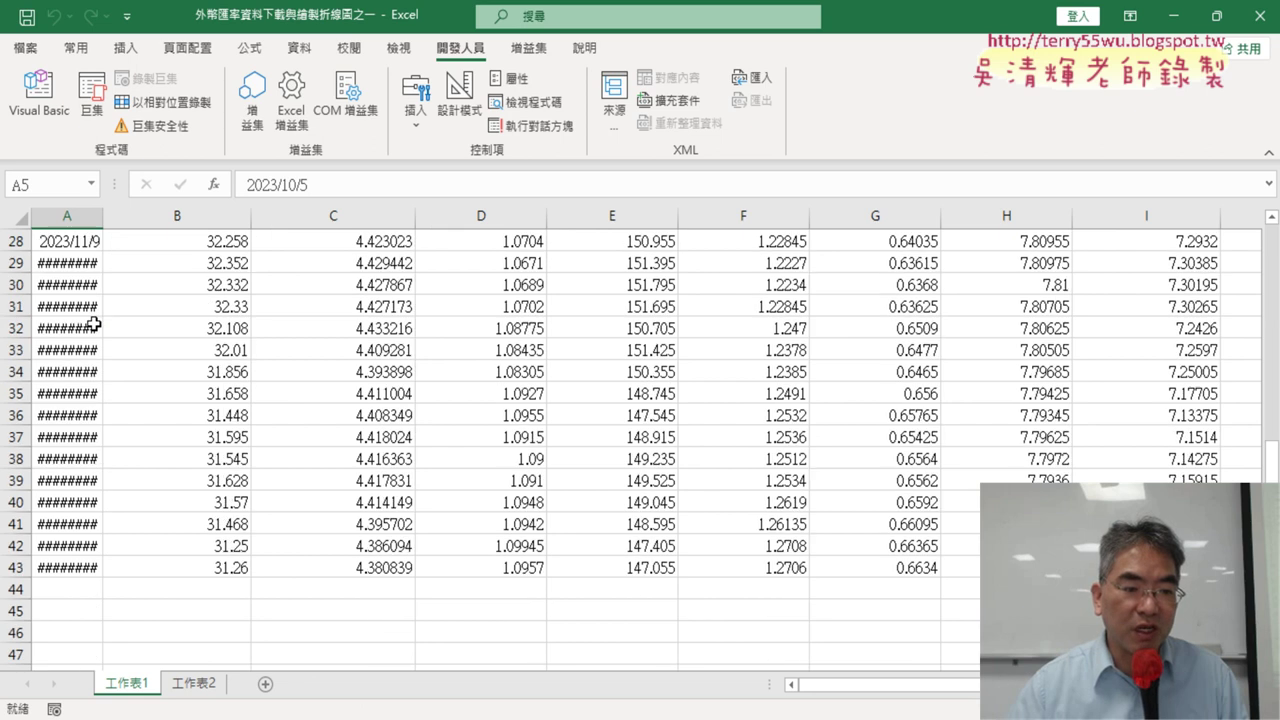
scroll(93, 323, "down", 5)
scroll(94, 326, "up", 3)
scroll(179, 388, "up", 2)
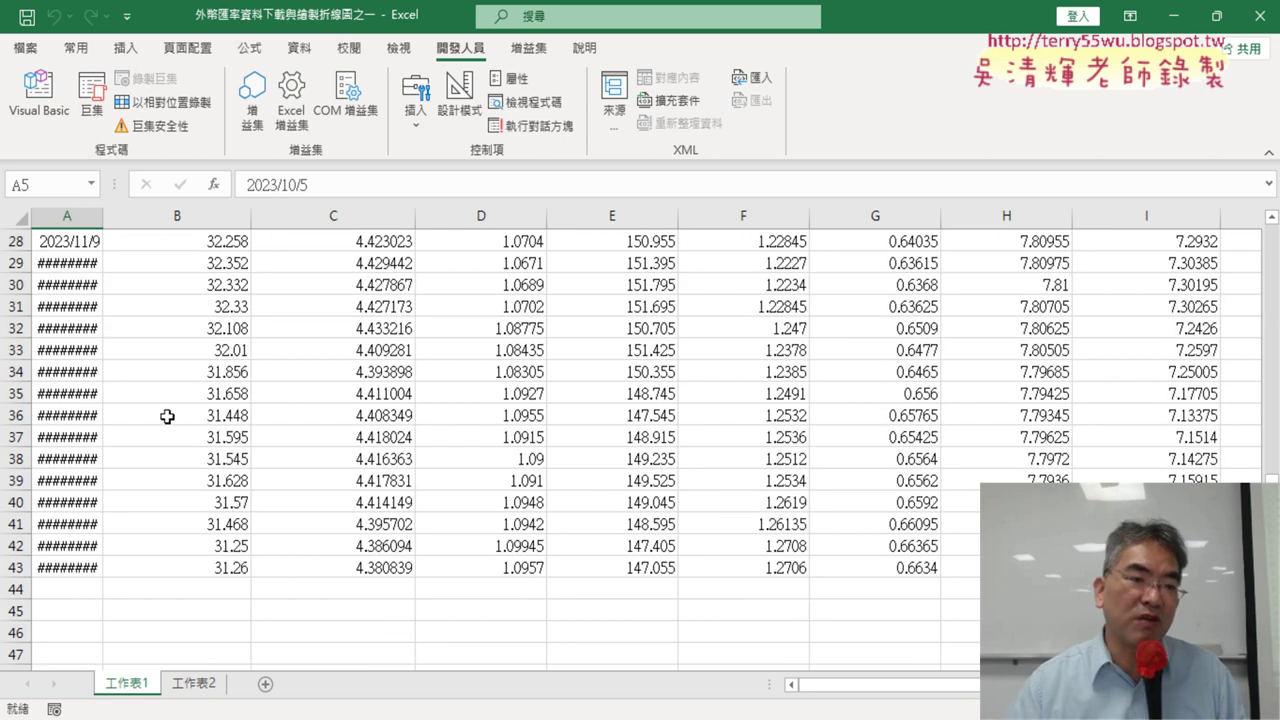
left_click(40, 88)
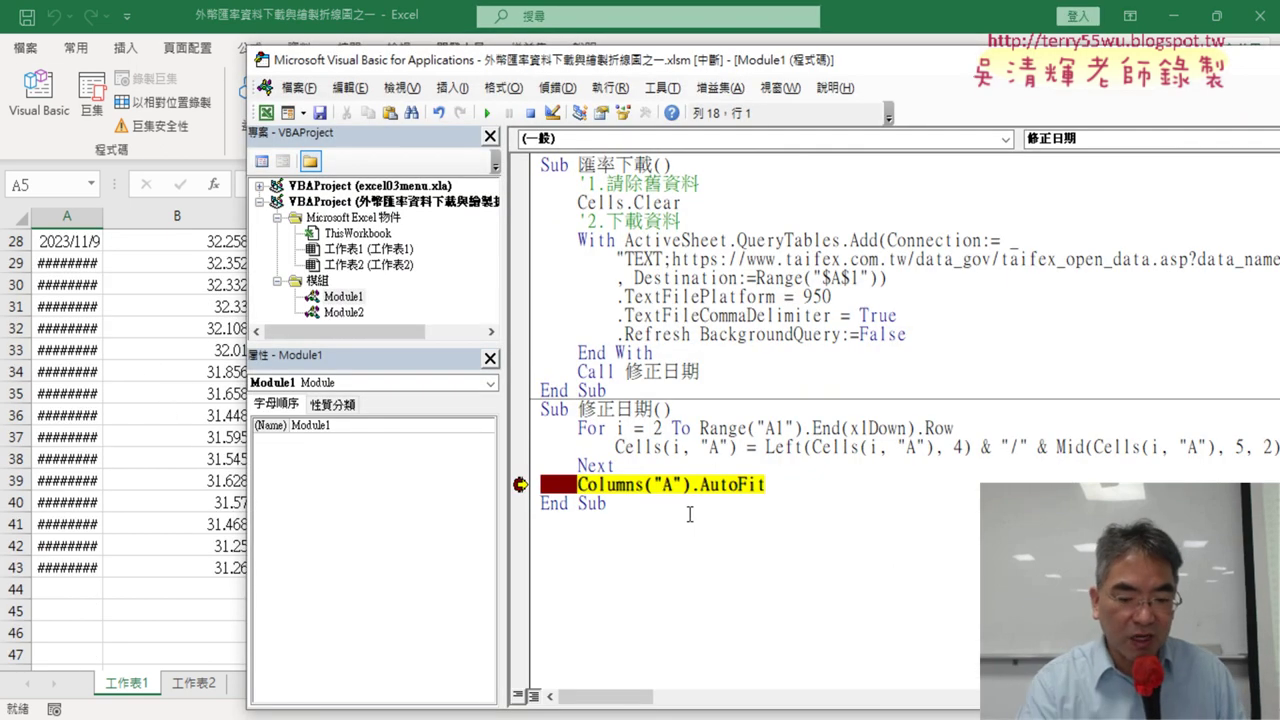
key("F8")
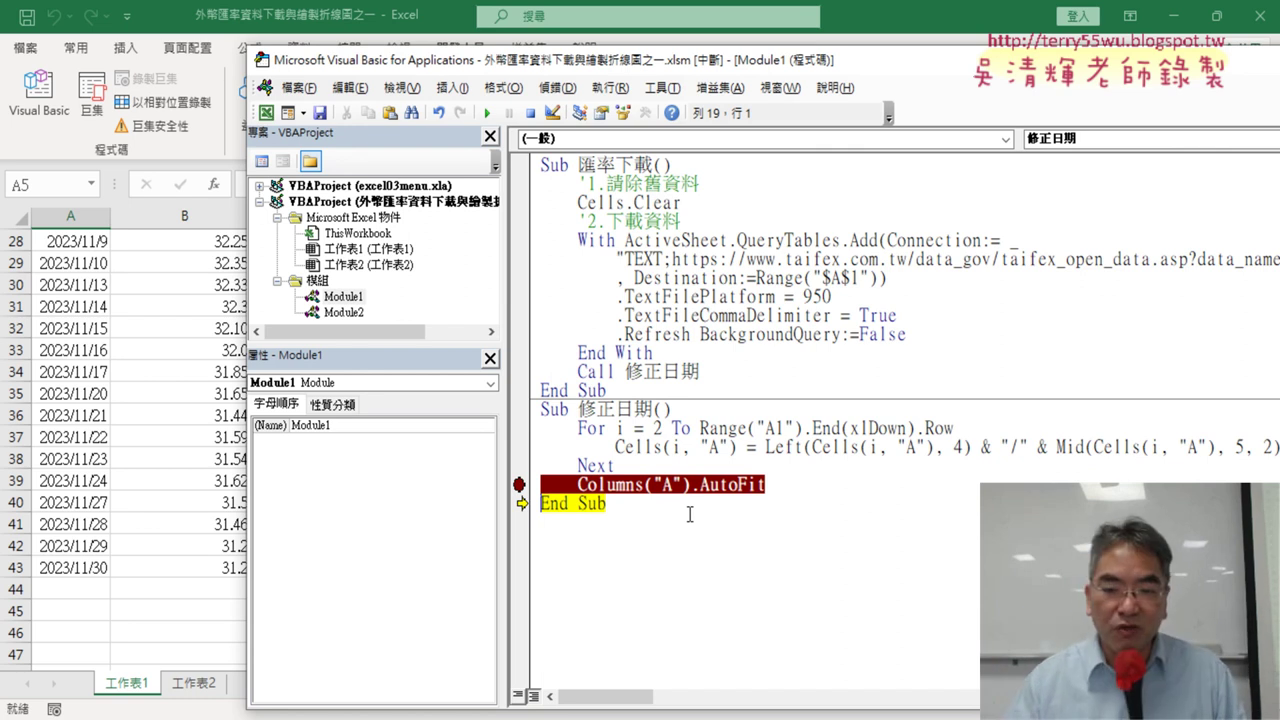
Highlight Range("A1").End(xlDown).Row to see it evaluate to 43, then scroll the sheet back to 2023/10/2
left_click_drag(699, 428, 955, 428)
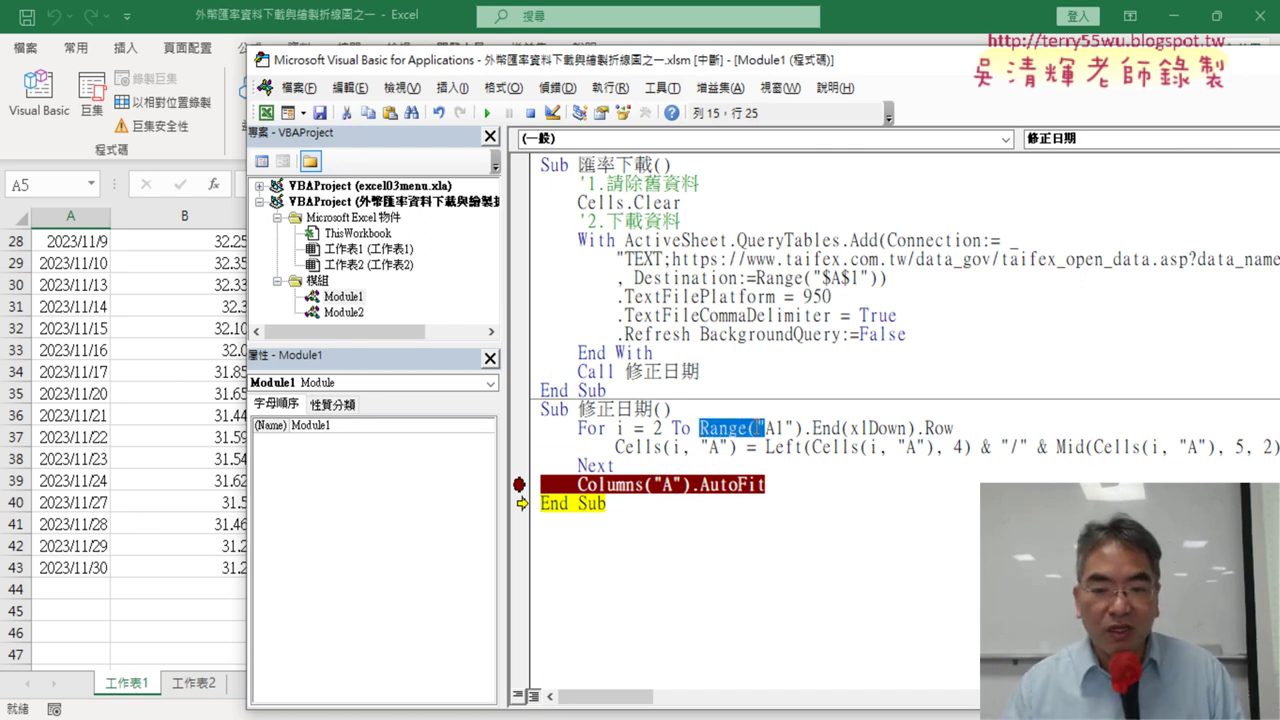
mouse_move(955, 428)
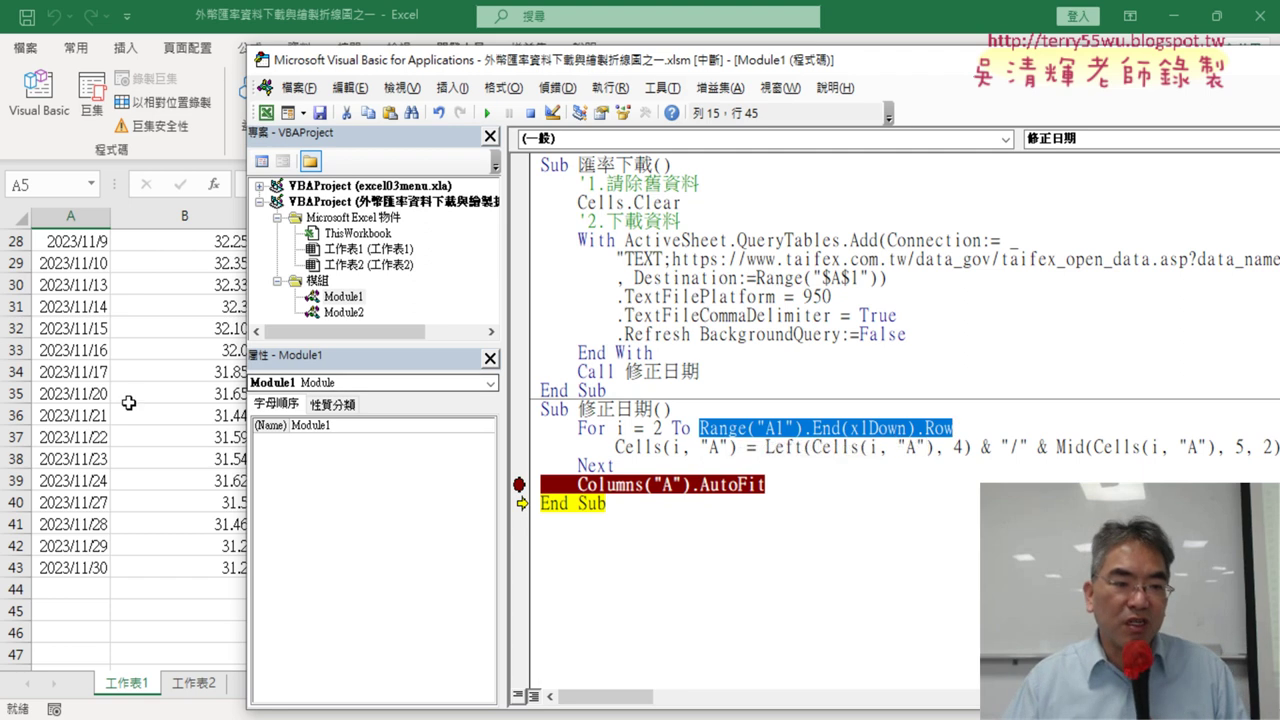
scroll(126, 400, "up", 3)
scroll(88, 405, "up", 2)
scroll(72, 380, "up", 4)
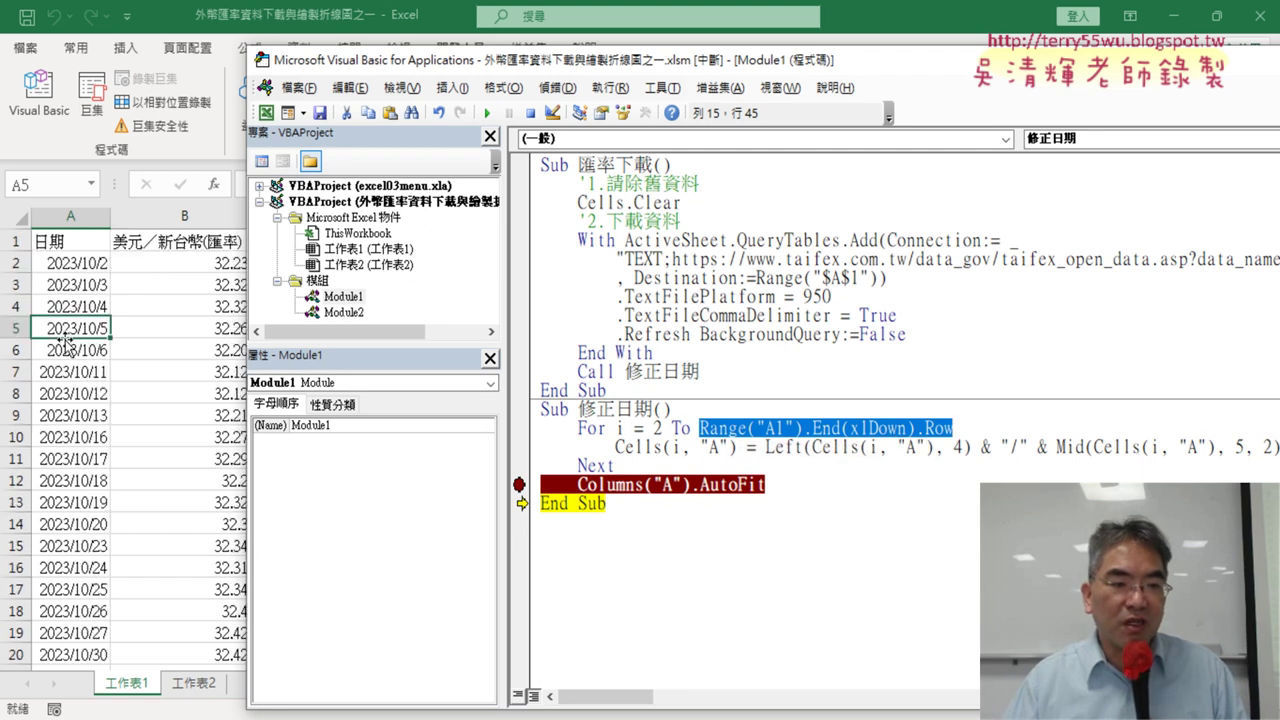
Clear the date in A13 and show that Ctrl+Down from A1 stops at the gap
left_click(80, 503)
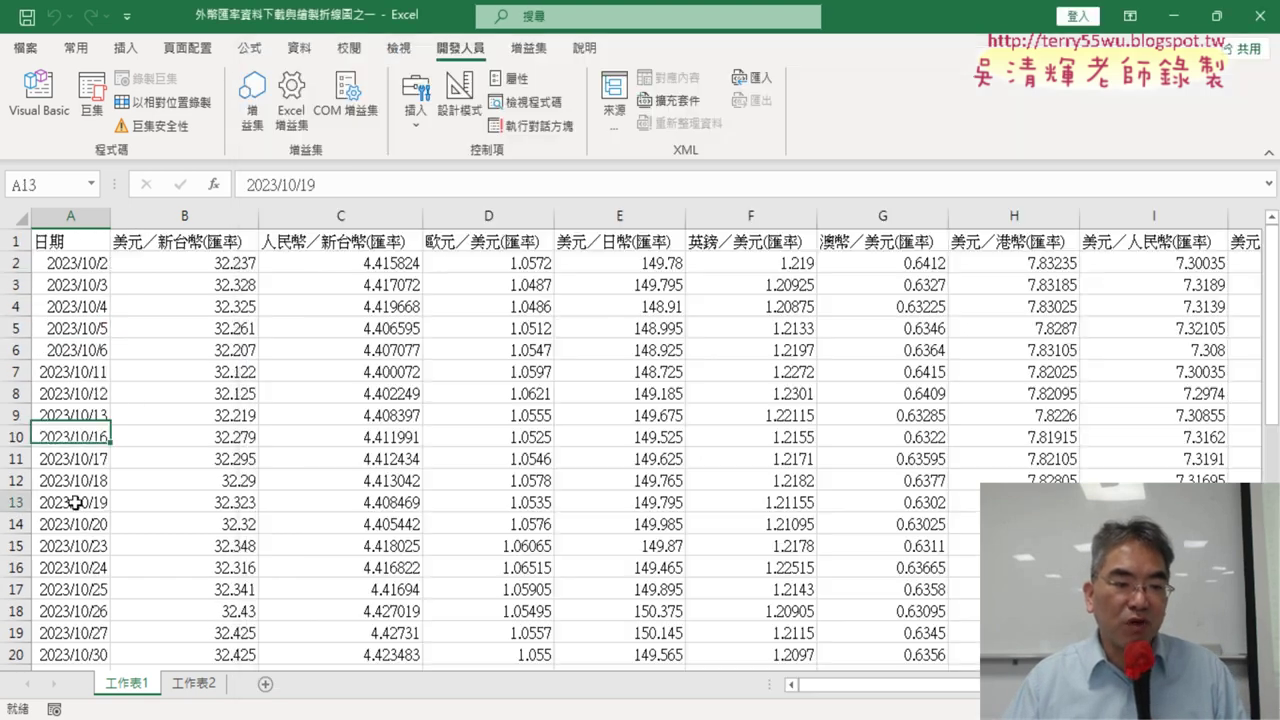
key("Delete")
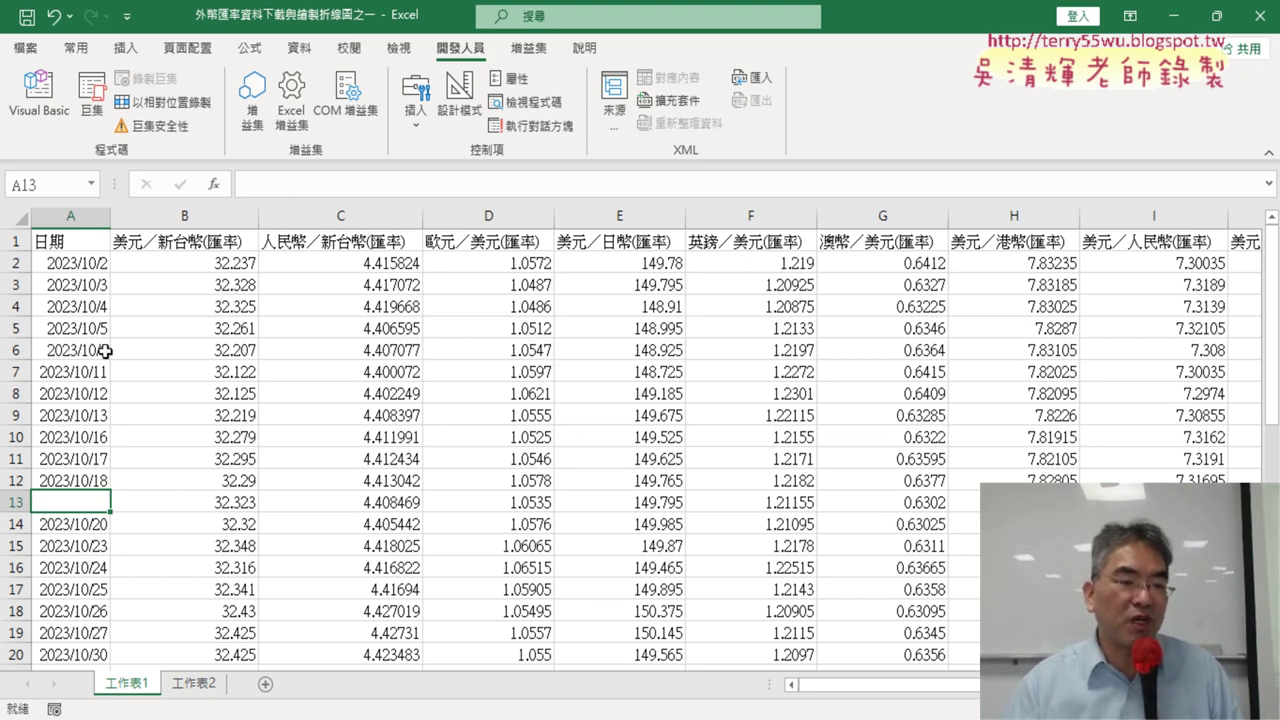
left_click(68, 244)
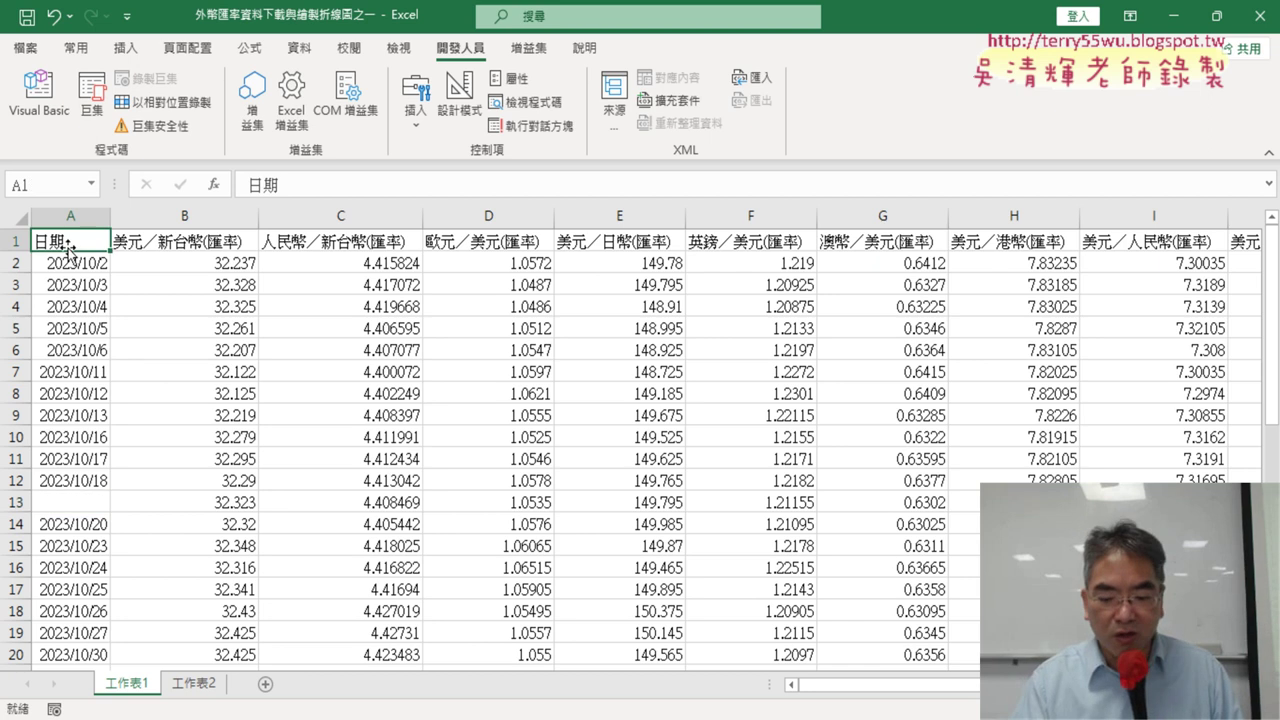
key("ctrl+Down")
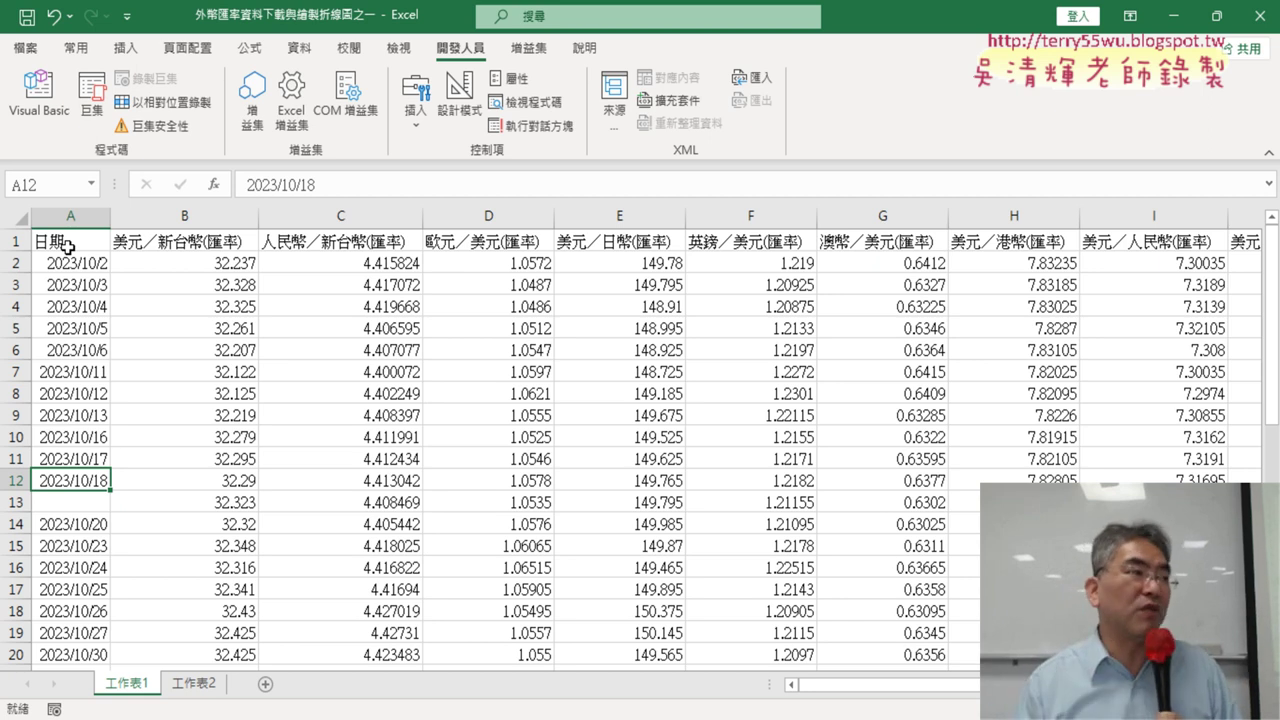
Restore 2023/10/19 in A13, confirm Ctrl+Down now reaches A43, and reset the paused macro
left_click(70, 508)
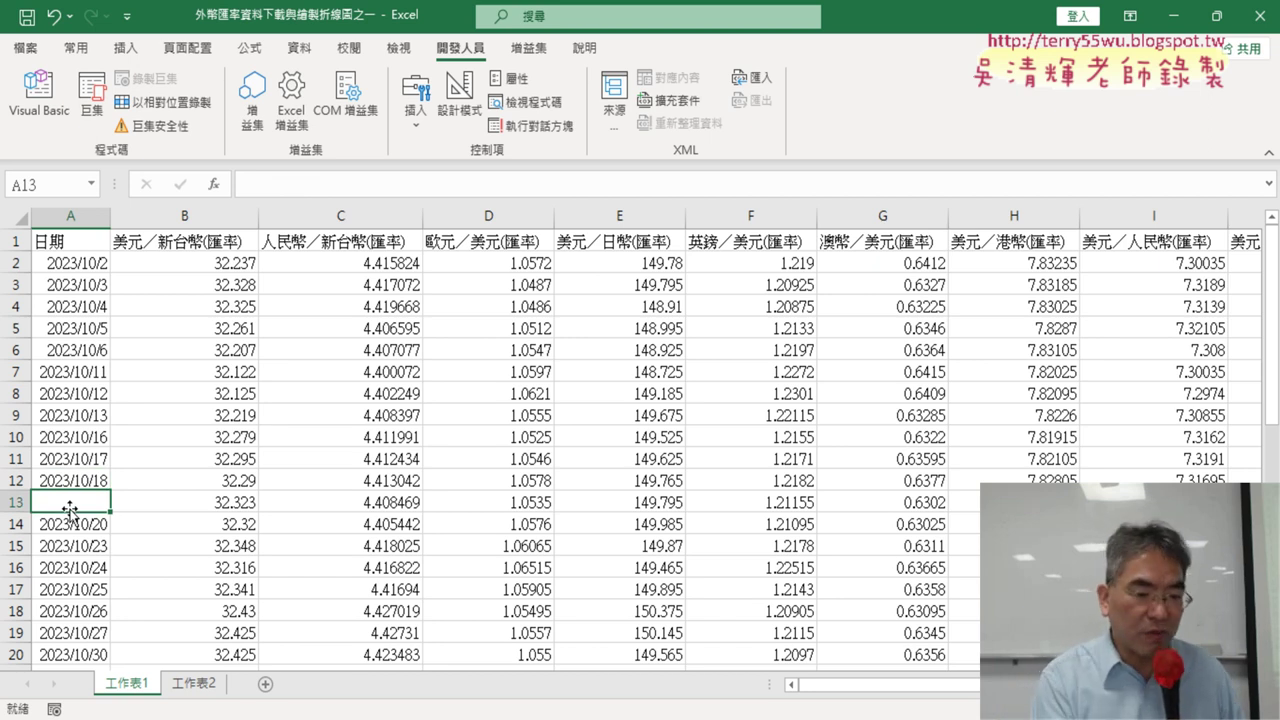
key("ctrl+z")
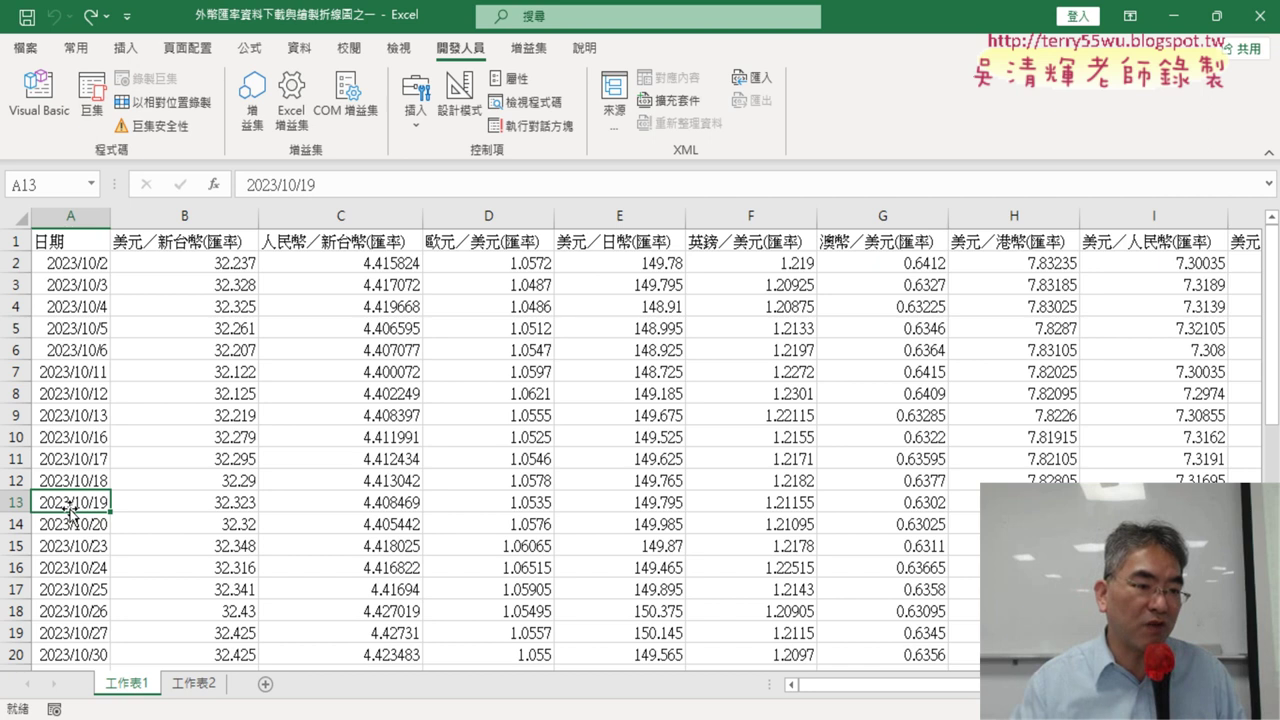
left_click(88, 236)
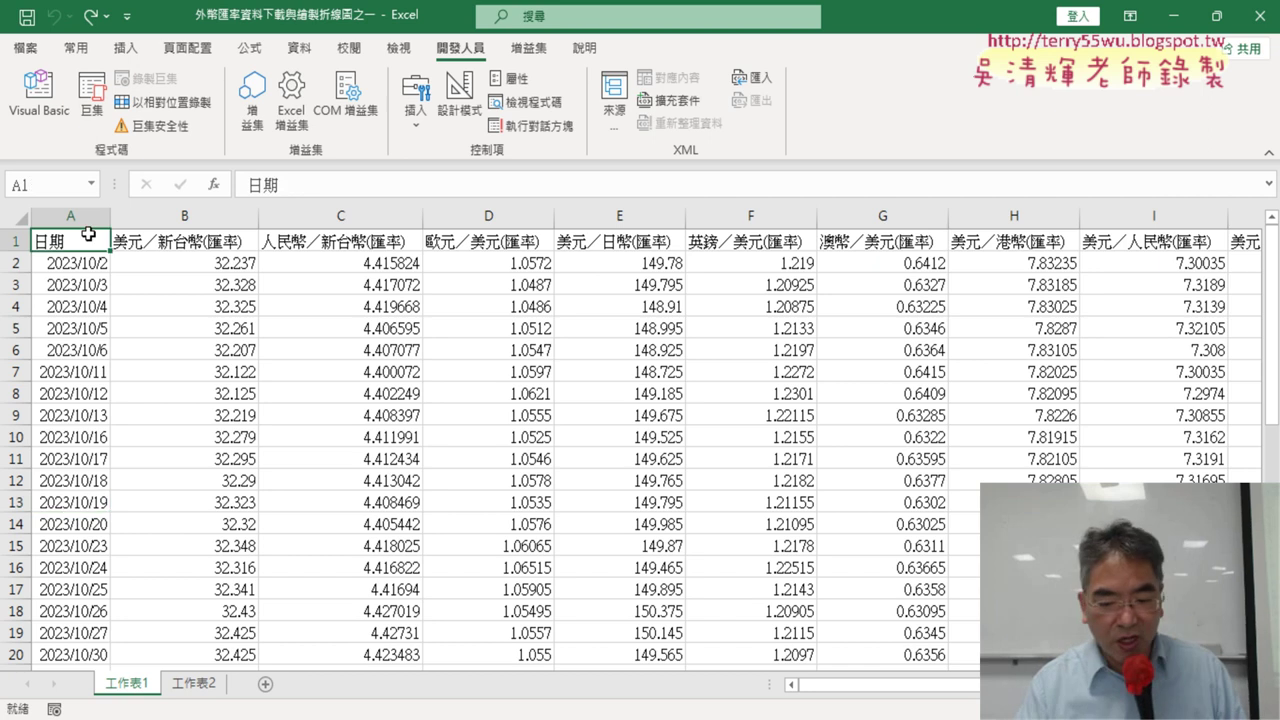
key("ctrl+Down")
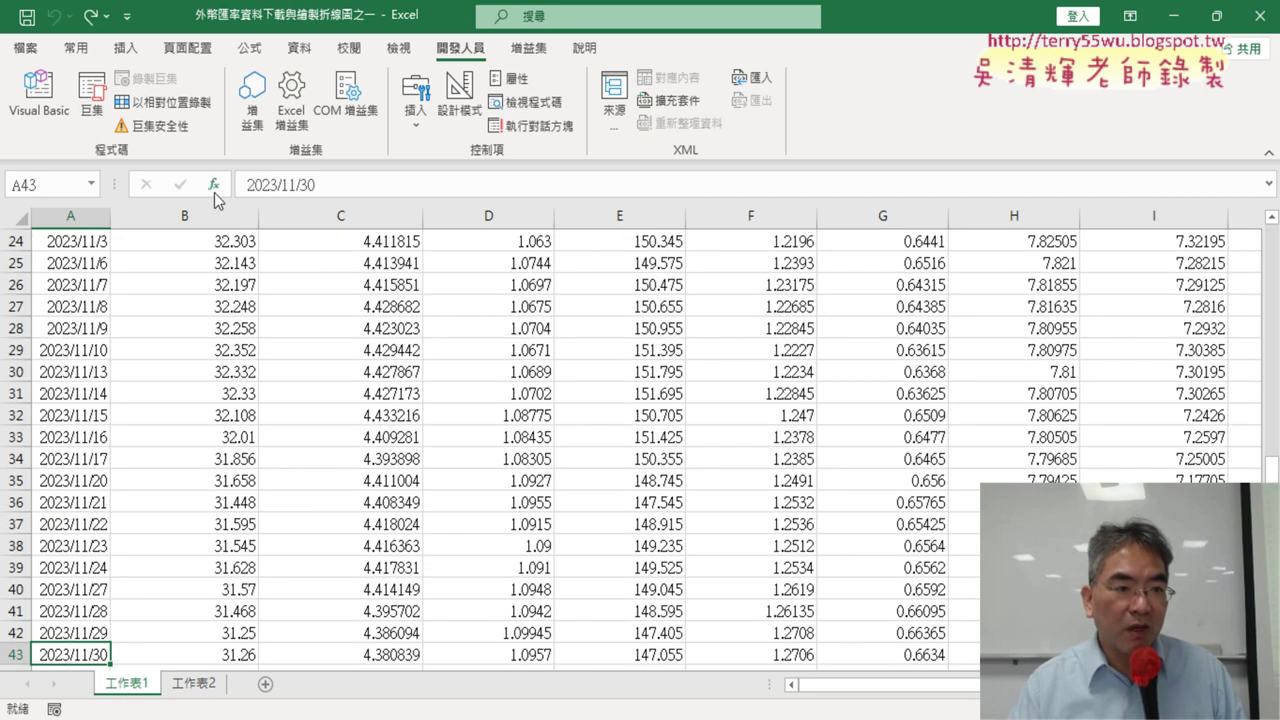
left_click(43, 109)
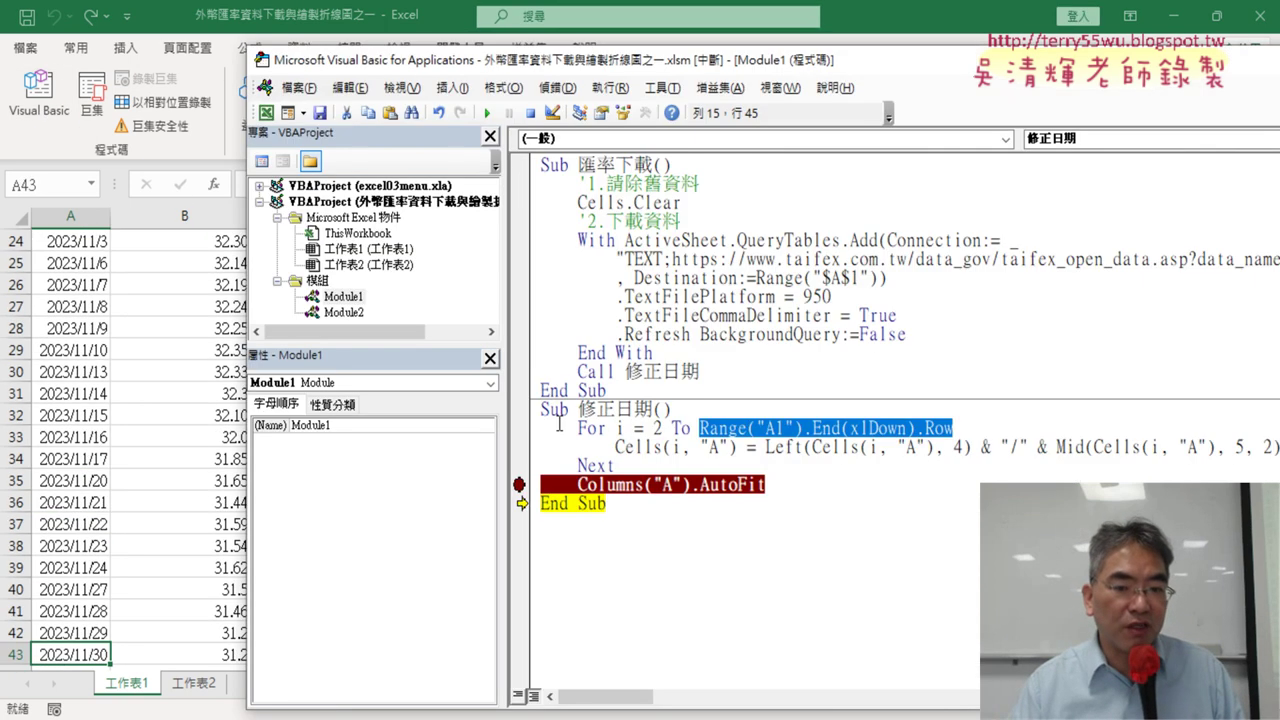
left_click(531, 117)
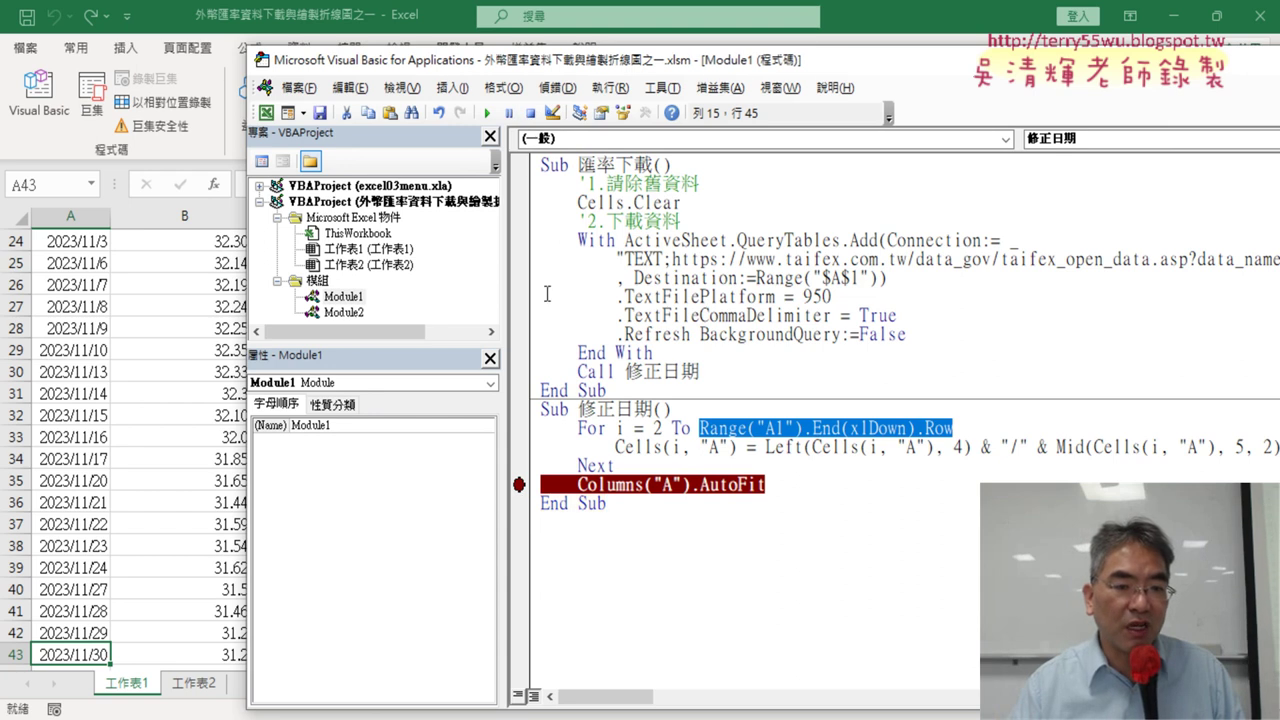
Open Module2 in a maximized editor, highlight the fixed row 36 in A1:A36, then return to Module1
double_click(345, 313)
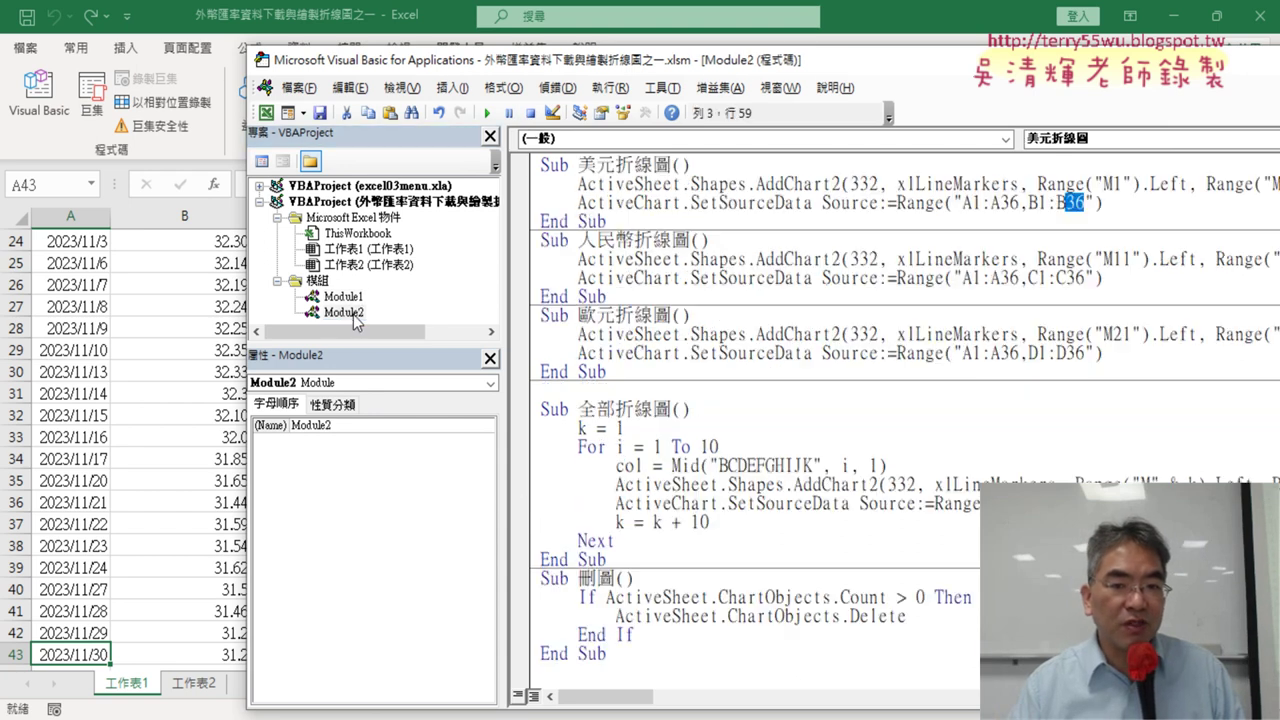
double_click(775, 62)
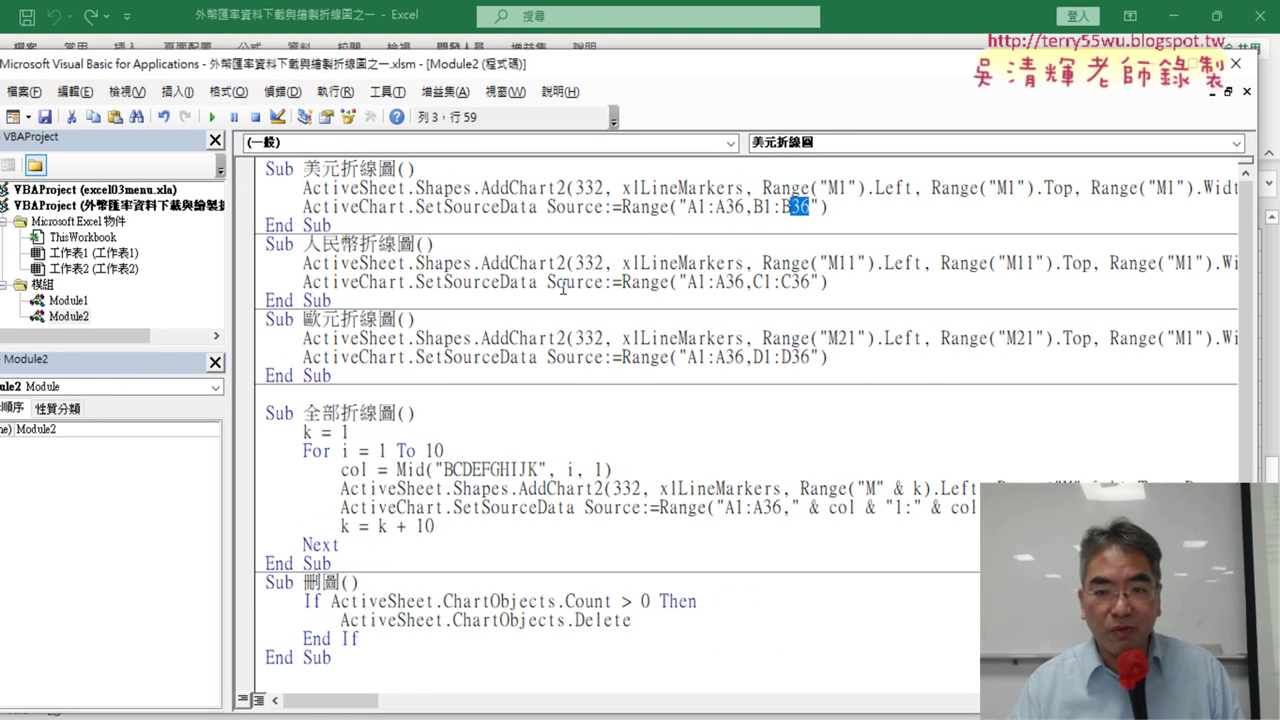
left_click(792, 226)
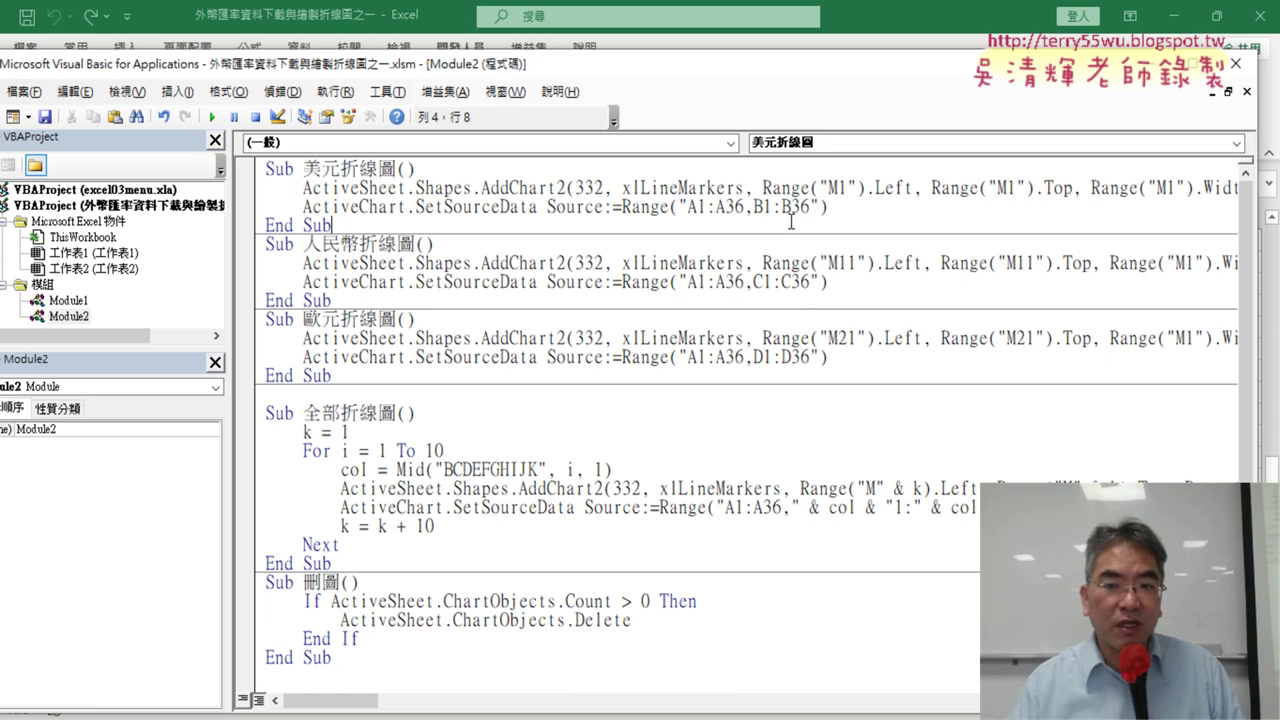
left_click_drag(725, 207, 806, 207)
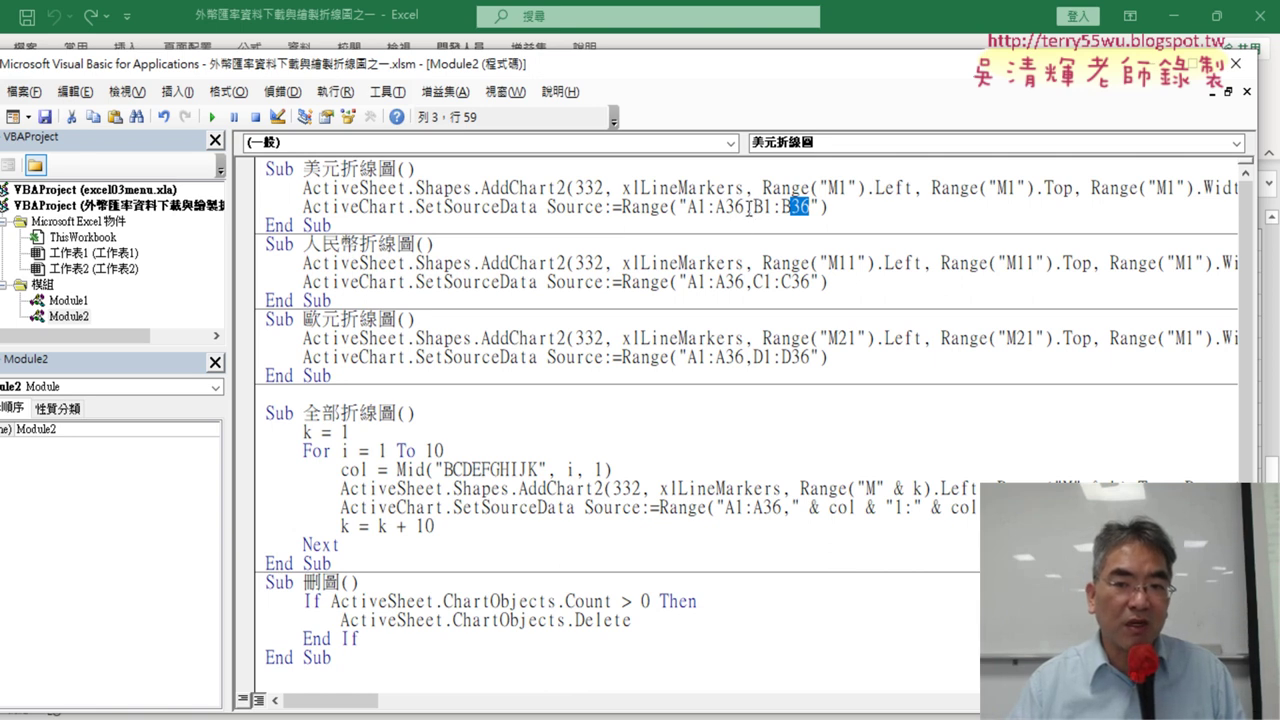
left_click_drag(744, 207, 724, 207)
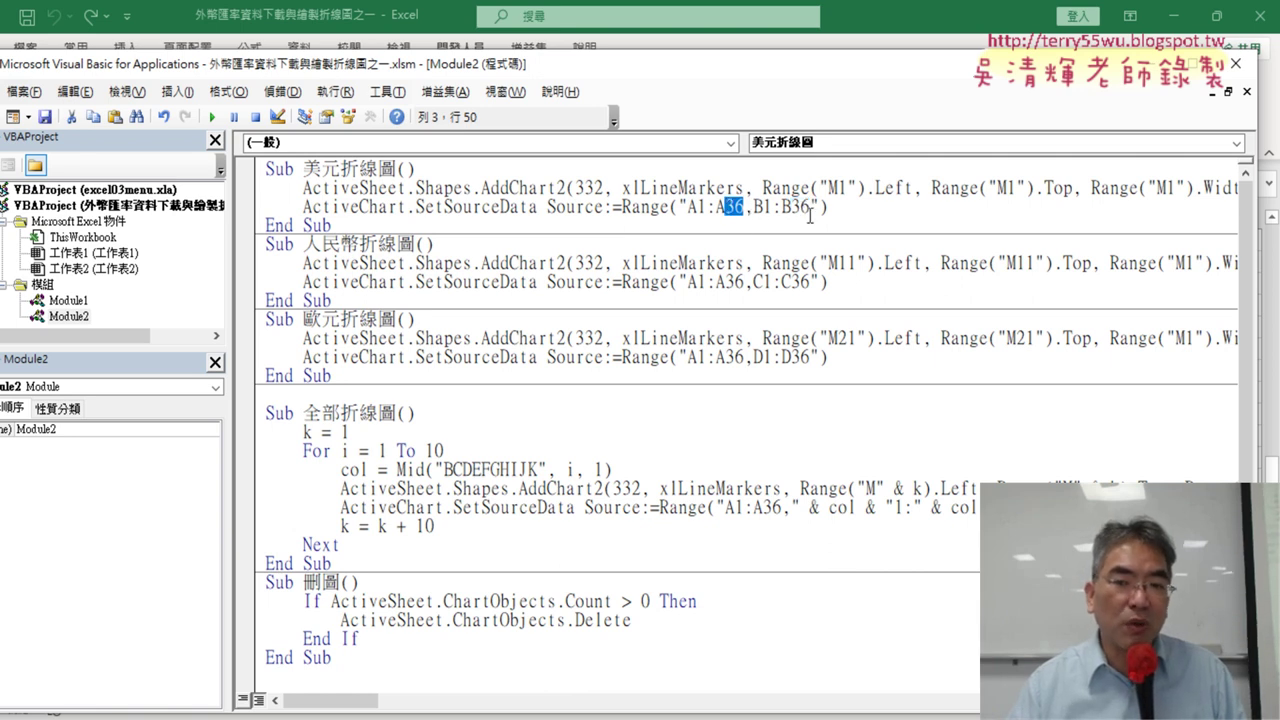
left_click_drag(228, 263, 123, 263)
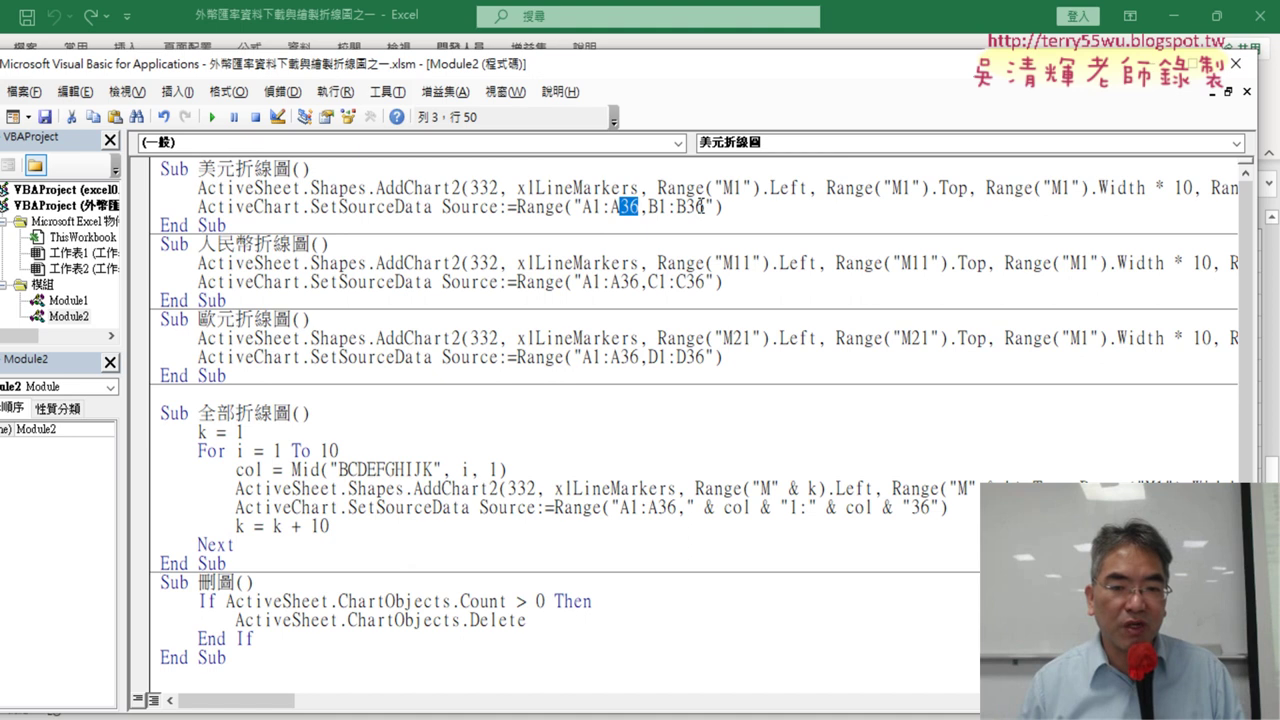
double_click(75, 301)
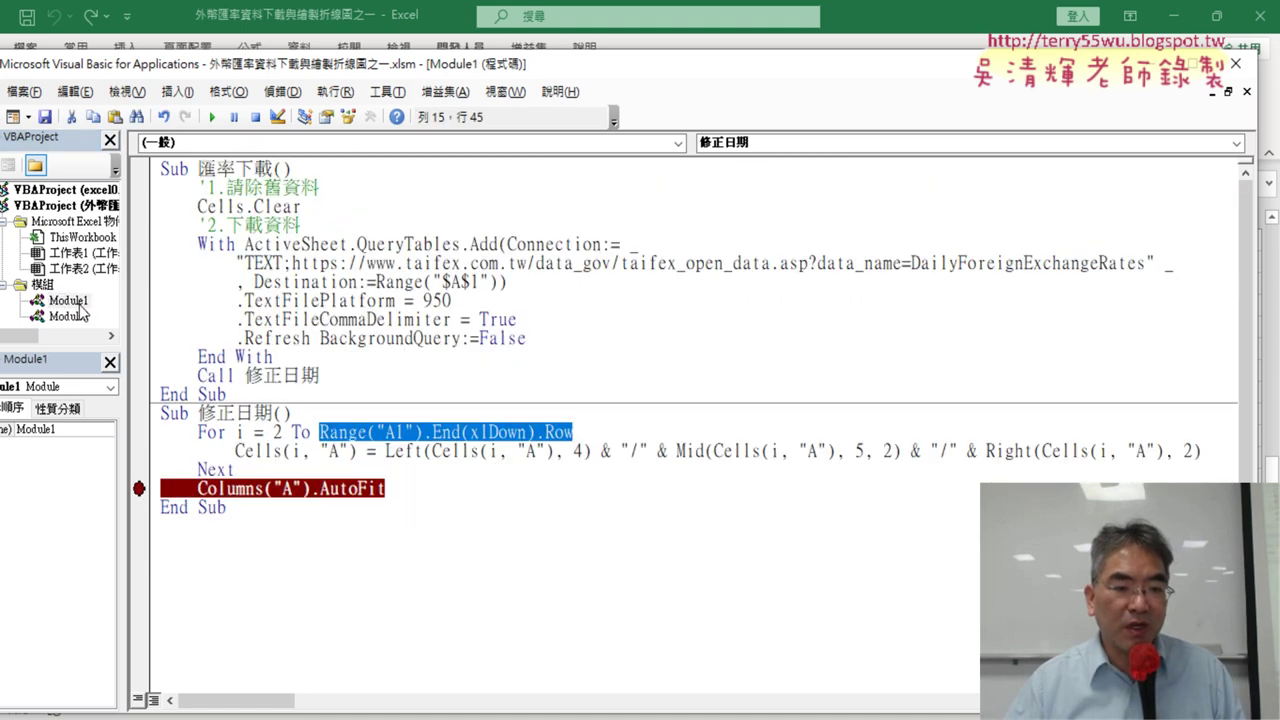